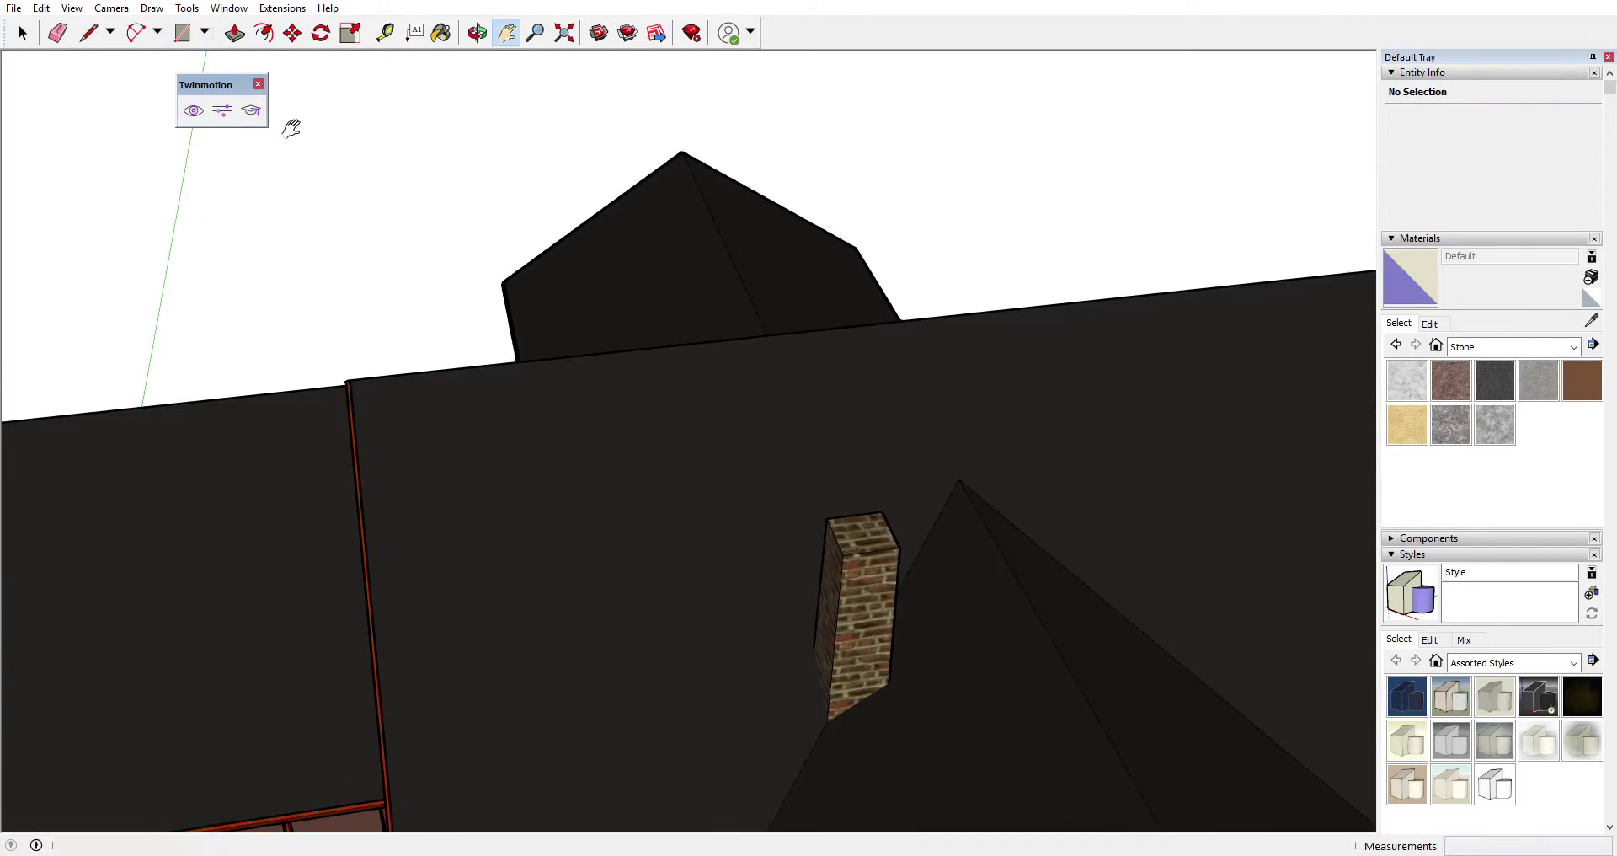
# Offset the chimney's top face inward by about 3 cm and push the inner face down to hollow out the chimney.
pyautogui.click(263, 33)
pyautogui.scroll(3, 875, 544)
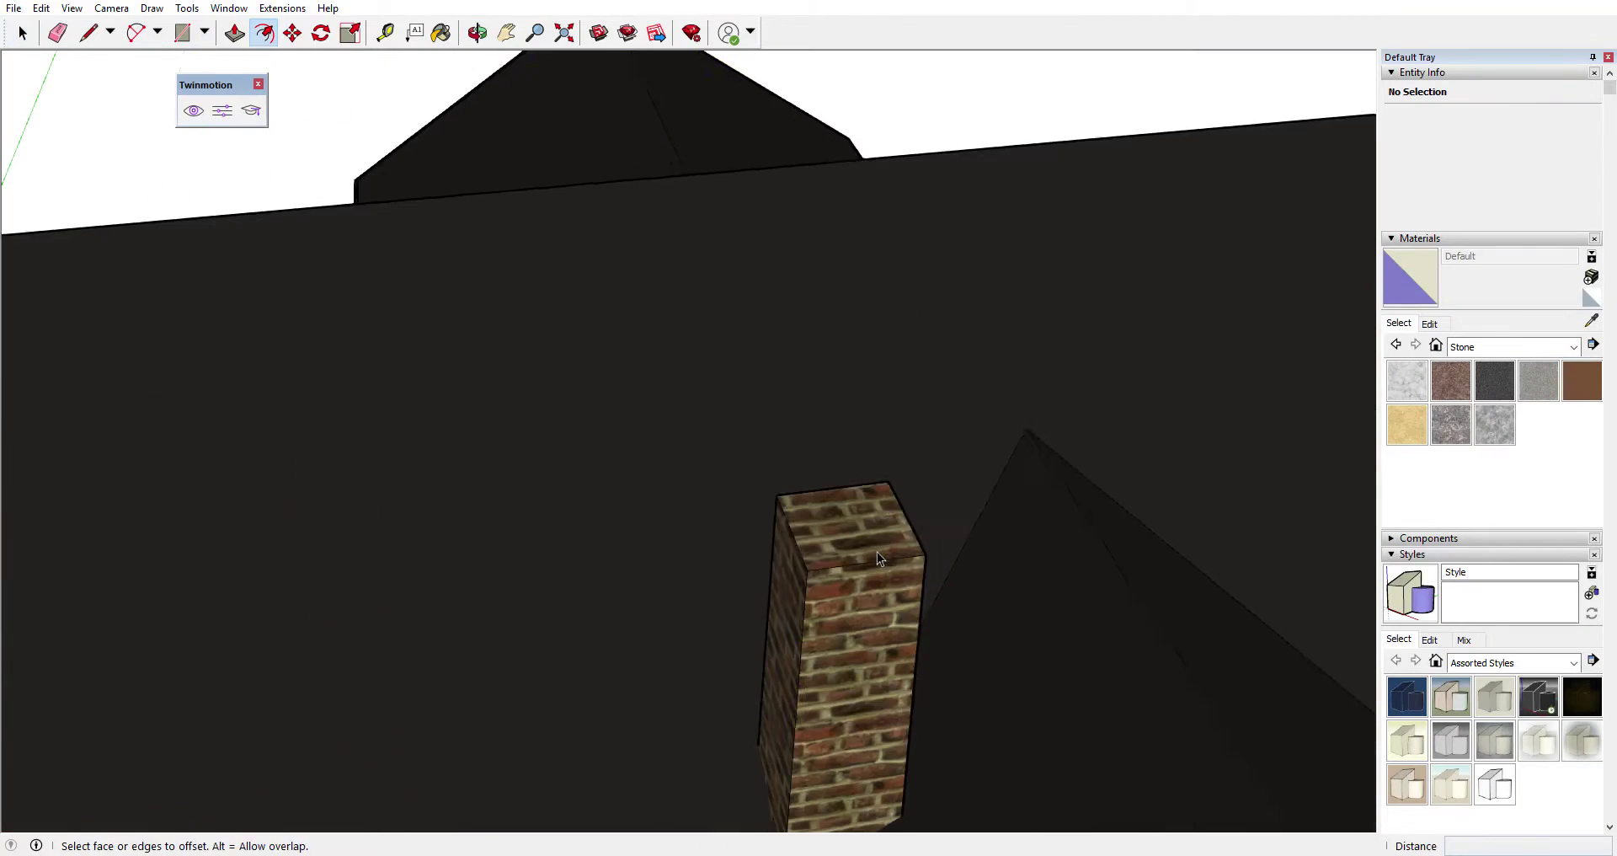
pyautogui.press('space')
pyautogui.rightClick(851, 533)
pyautogui.click(894, 258)
pyautogui.rightClick(849, 530)
pyautogui.click(884, 640)
pyautogui.press('f')
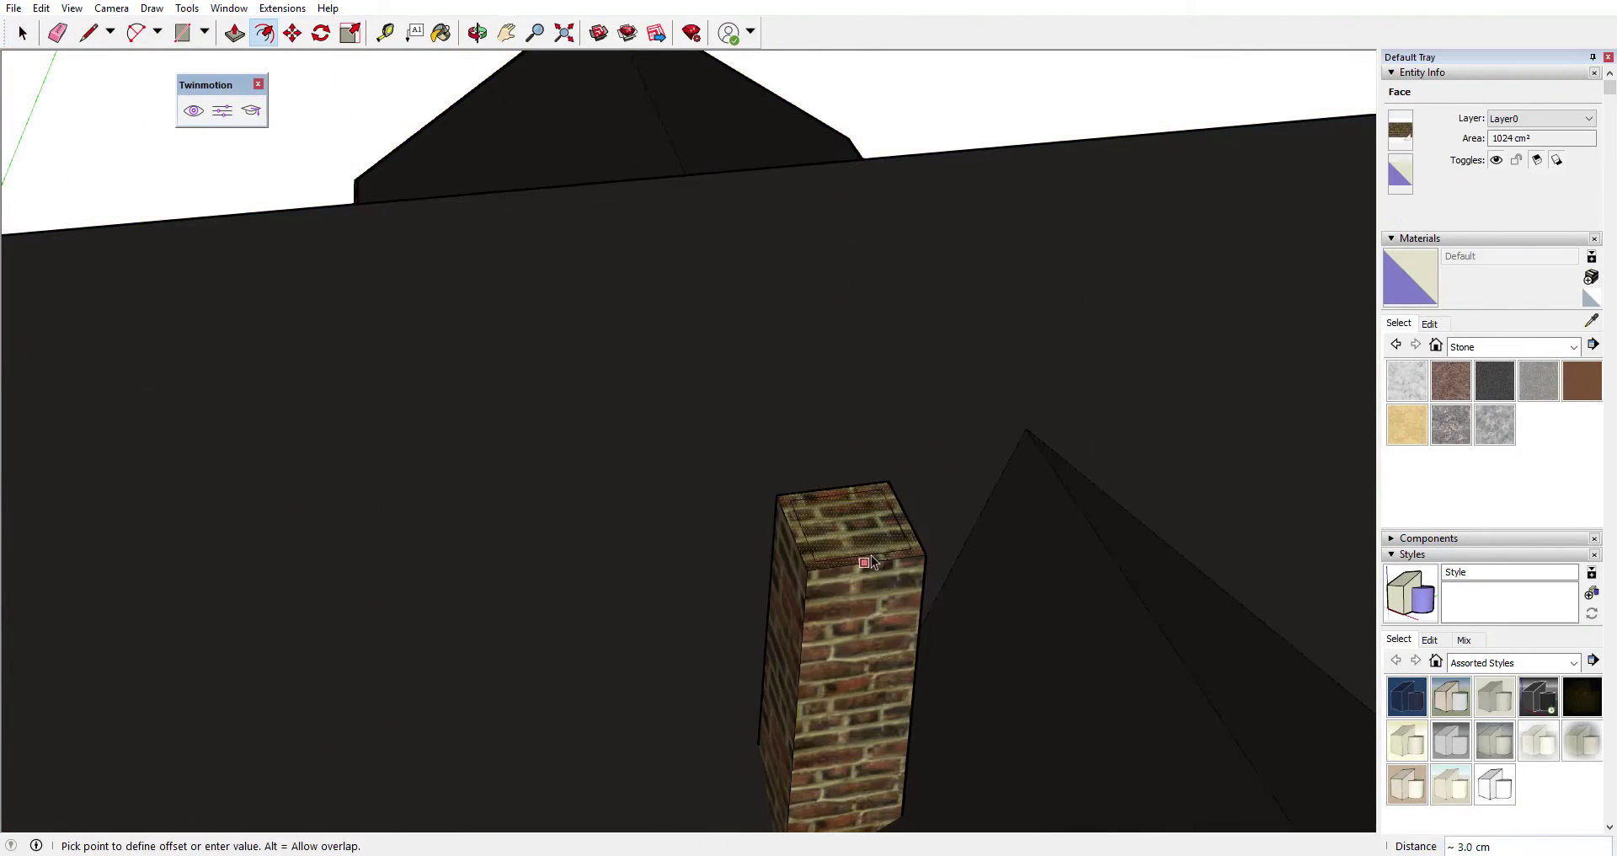
pyautogui.click(849, 522)
pyautogui.press('p')
pyautogui.press('space')
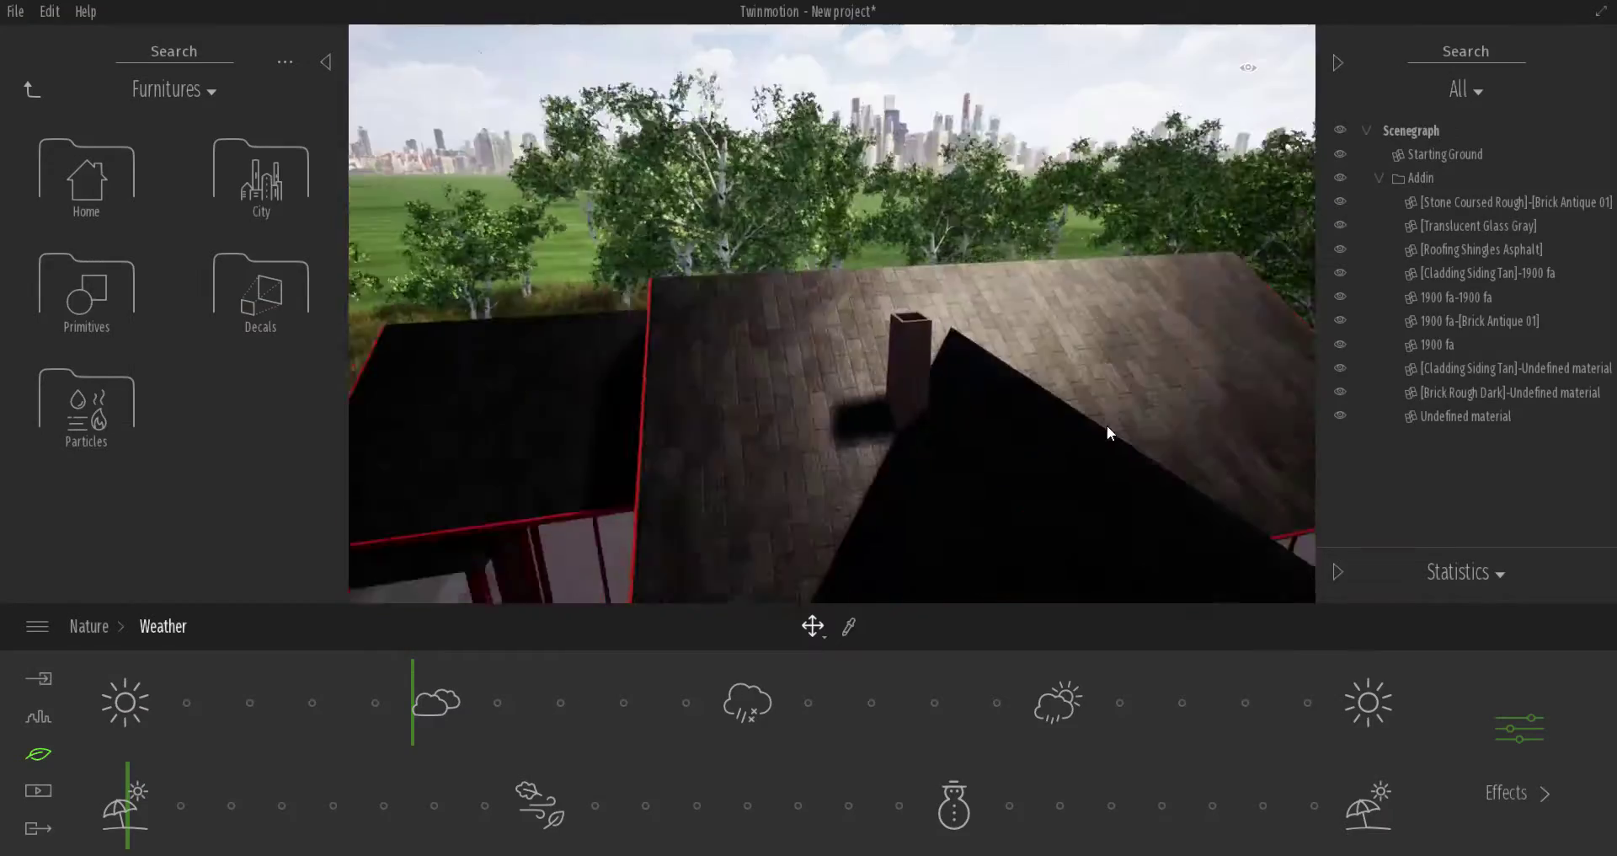
# In Twinmotion, place a Smoke particle effect on the roof chimney and adjust its placement.
pyautogui.click(86, 409)
pyautogui.click(1045, 352)
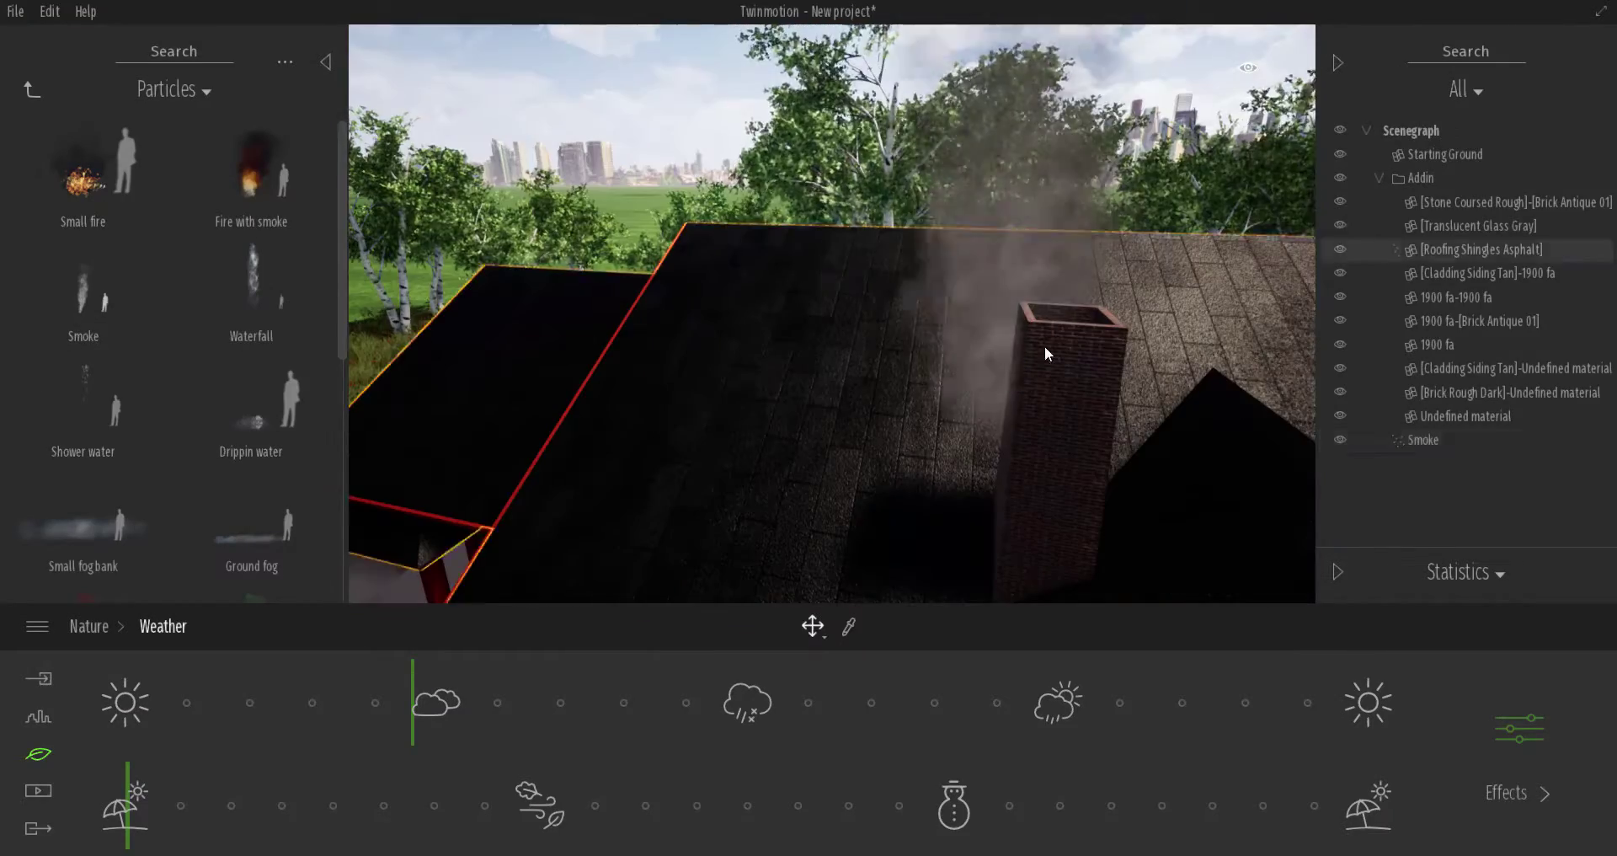
pyautogui.click(1041, 277)
pyautogui.press('r')
pyautogui.moveTo(1023, 236); pyautogui.dragTo(1049, 245)
pyautogui.moveTo(1070, 160); pyautogui.dragTo(1086, 138)
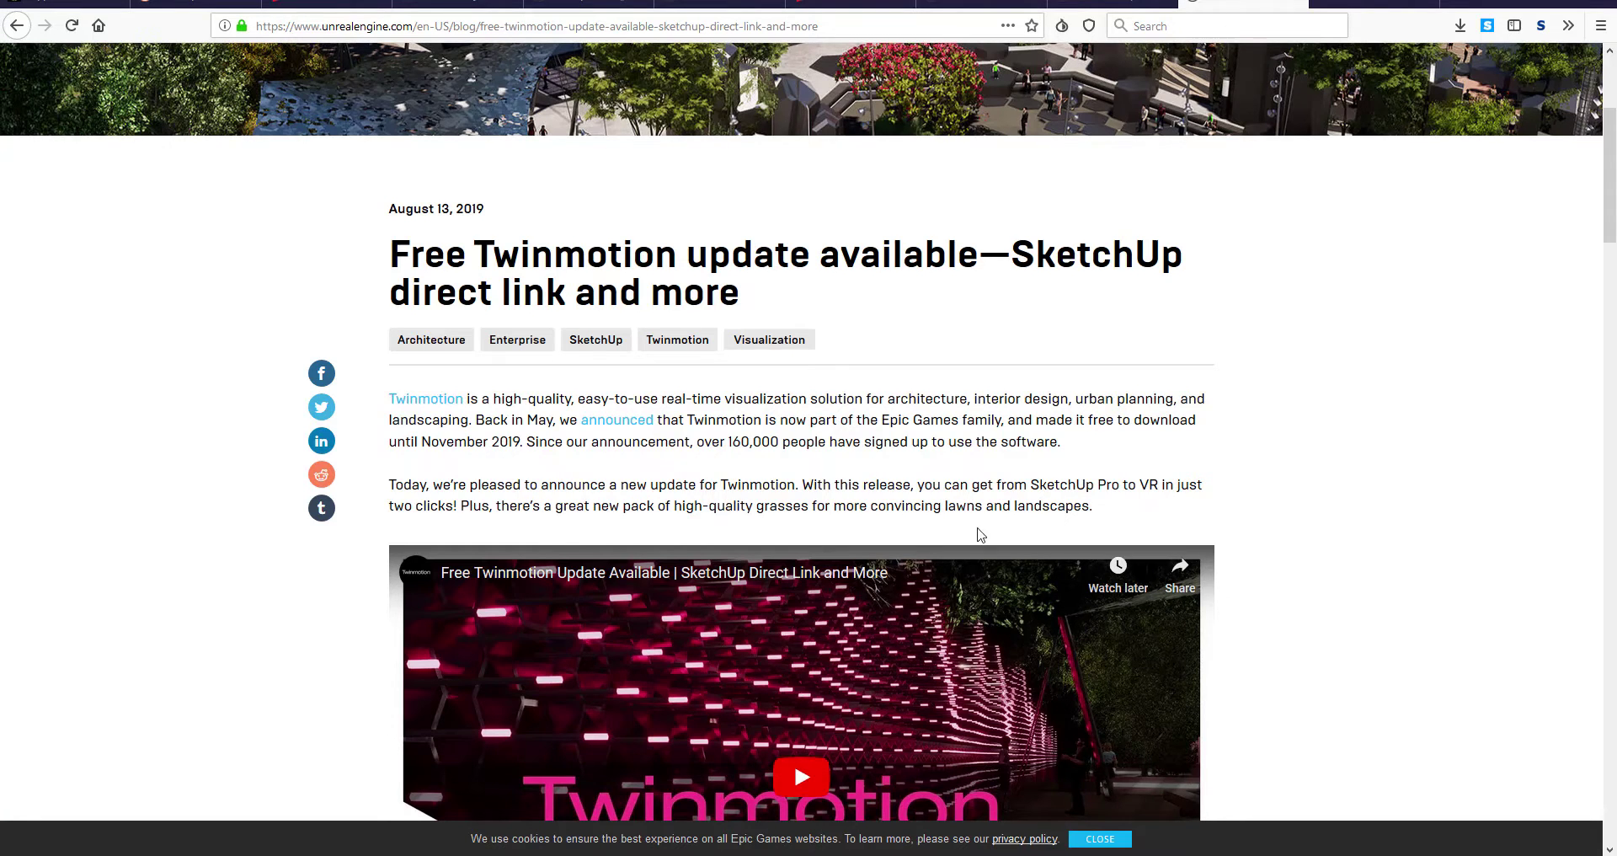
# In the web browser, read the Unreal Engine article on the Twinmotion update, covering the SketchUp direct link, grass pack and stability sections.
pyautogui.scroll(-7, 927, 522)
pyautogui.scroll(-4, 1238, 431)
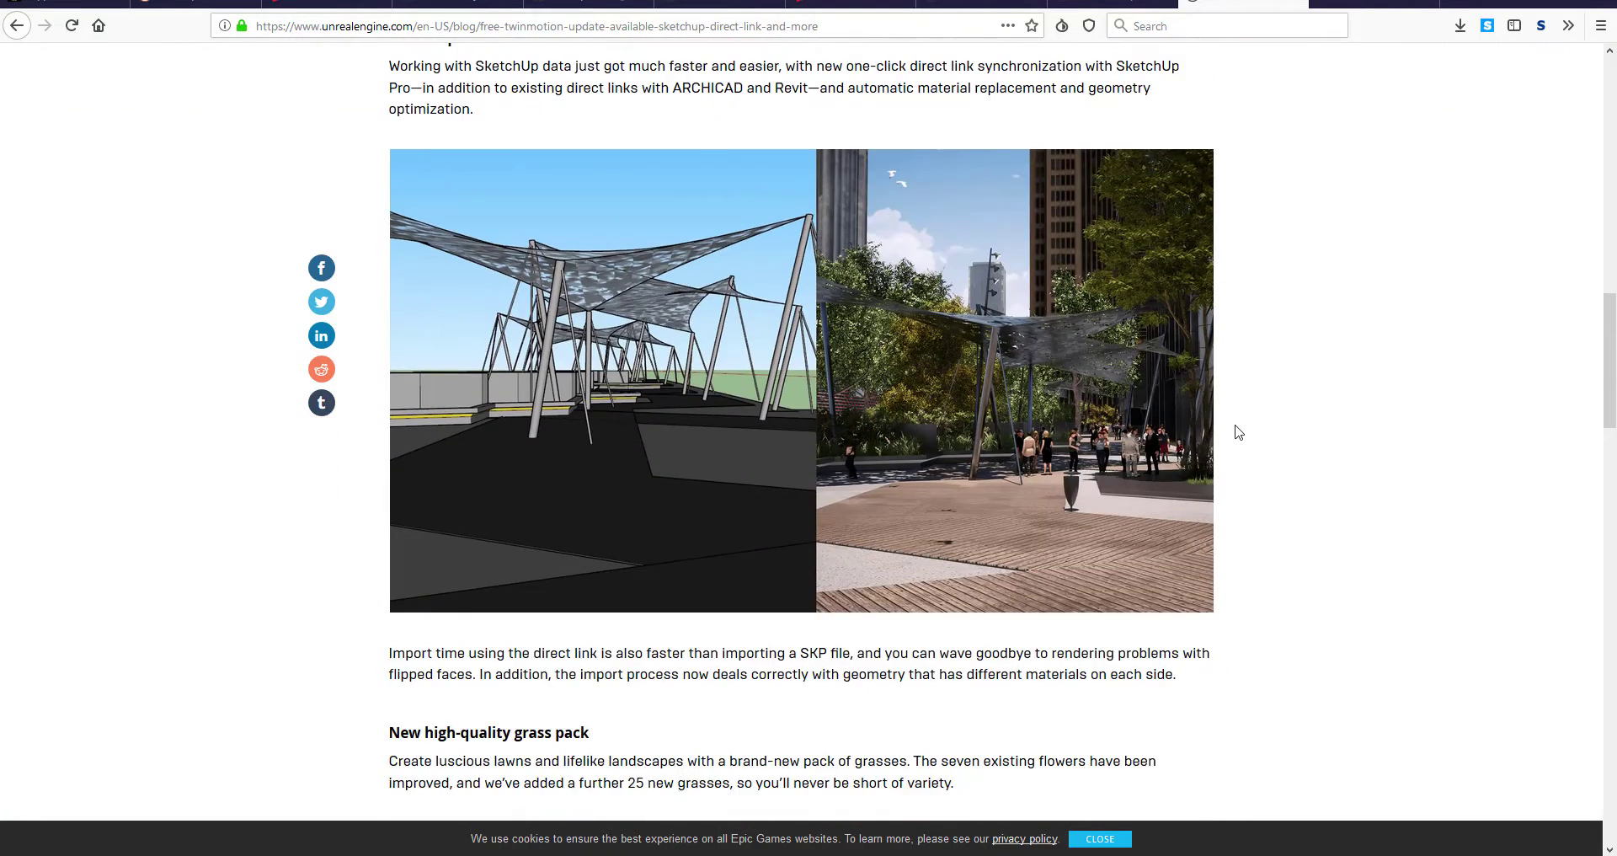
pyautogui.scroll(-4, 1238, 431)
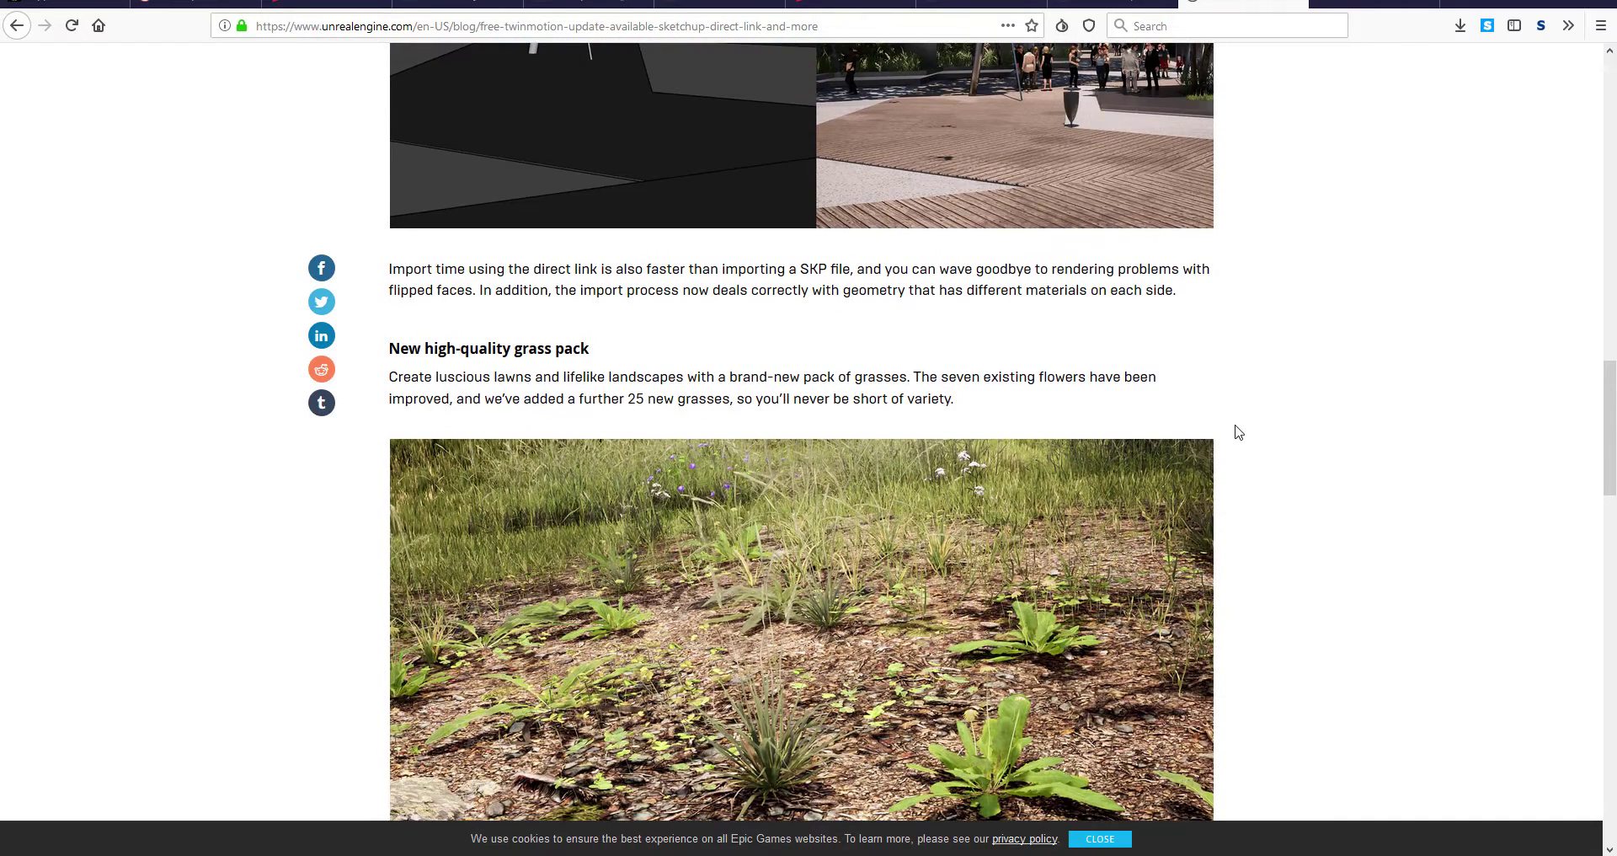
pyautogui.scroll(-1, 1238, 431)
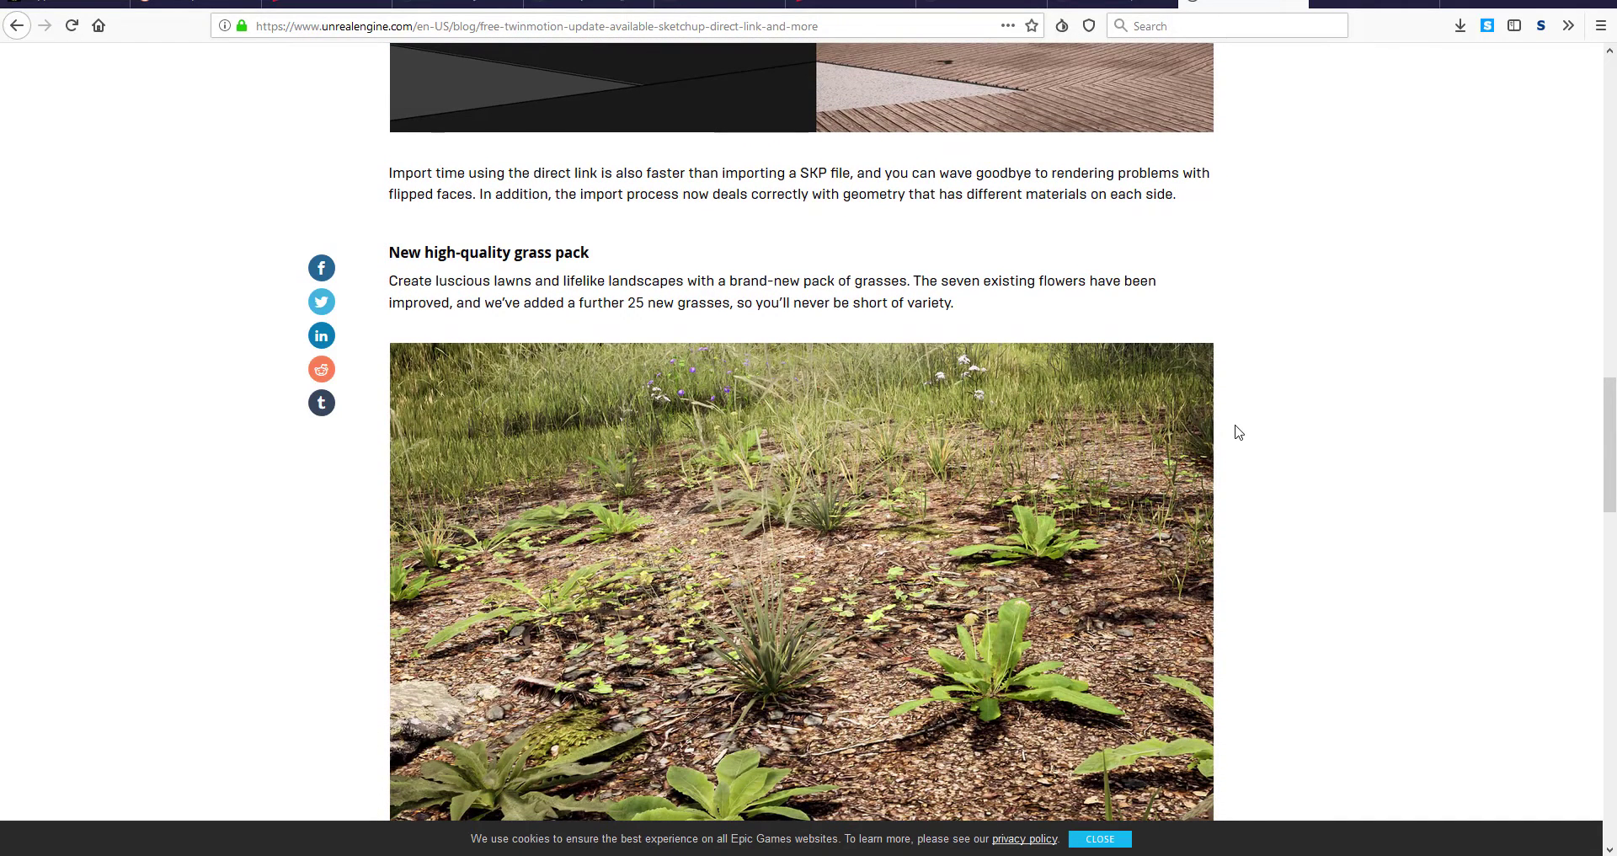
pyautogui.scroll(-3, 1238, 431)
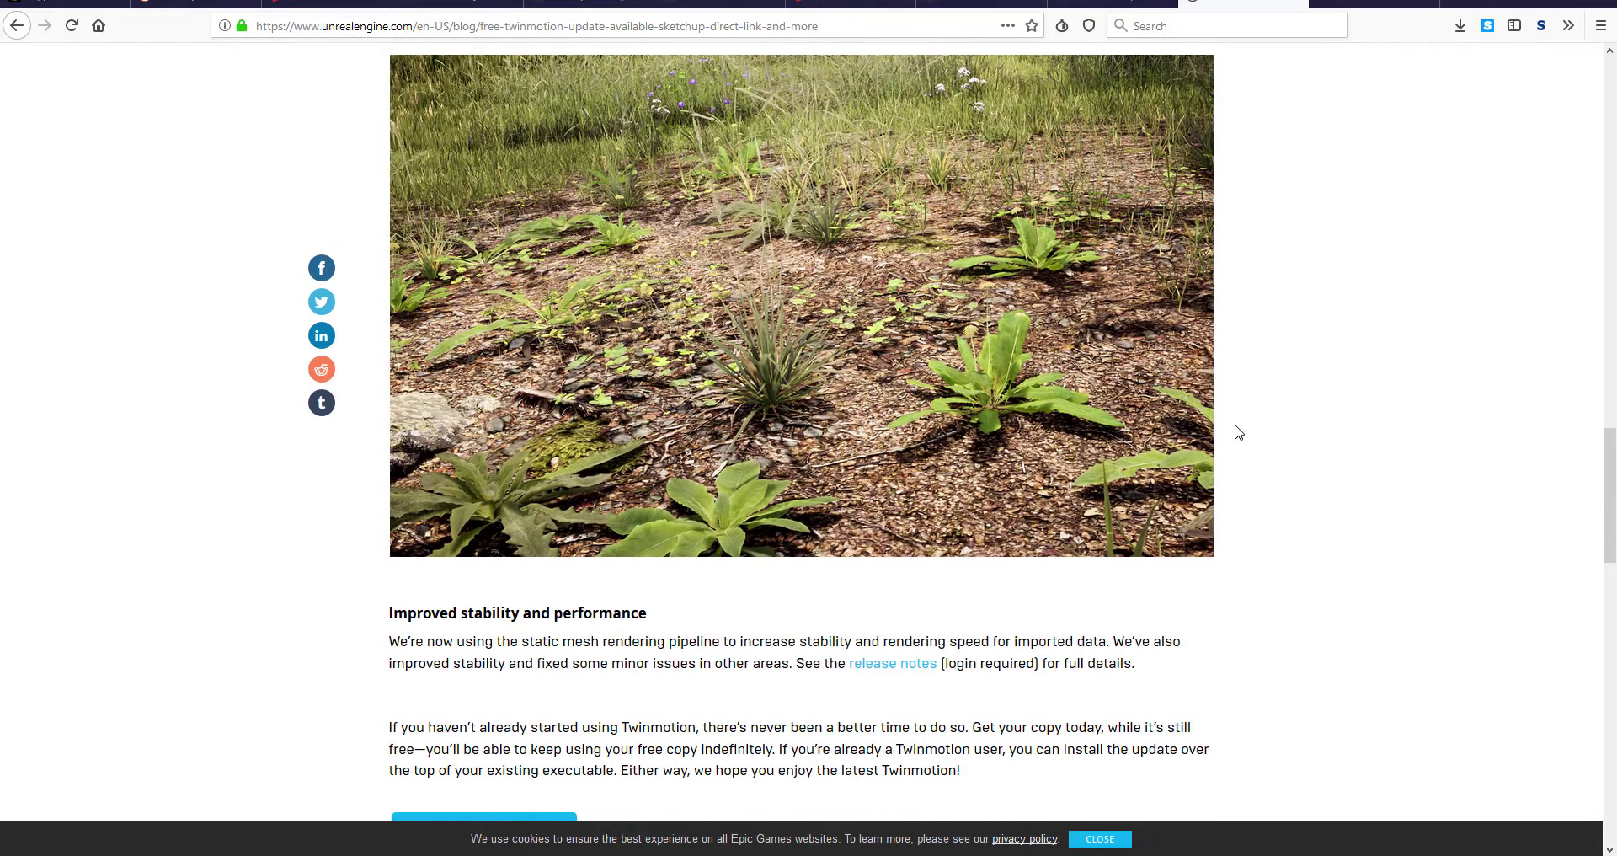
pyautogui.scroll(2, 1238, 431)
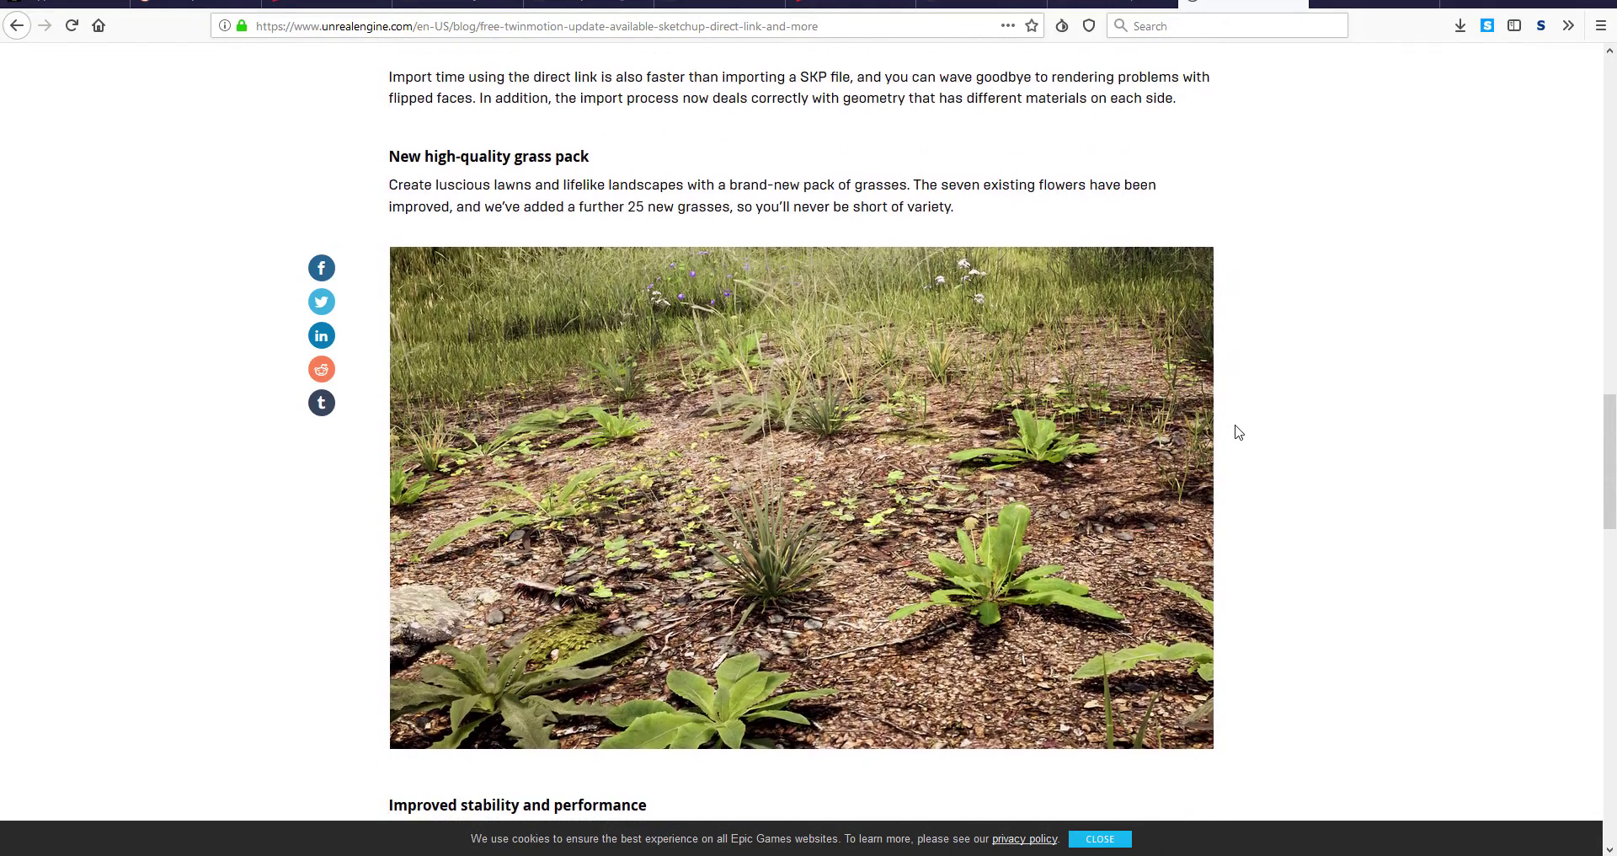
pyautogui.scroll(14, 1238, 431)
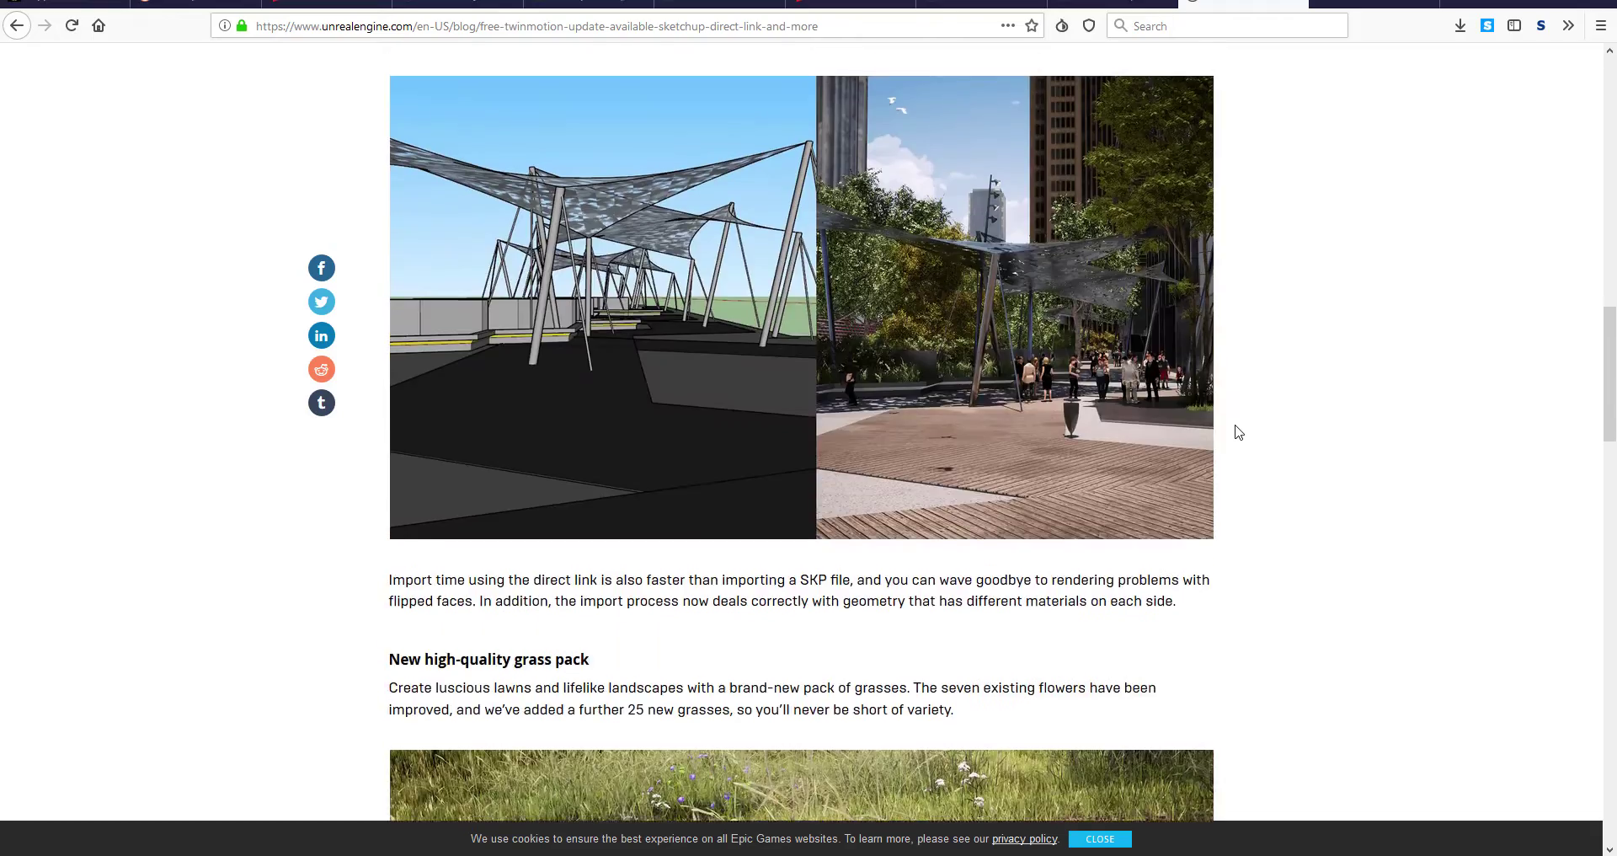
pyautogui.scroll(5, 1238, 432)
pyautogui.scroll(-5, 1238, 432)
pyautogui.scroll(6, 1239, 431)
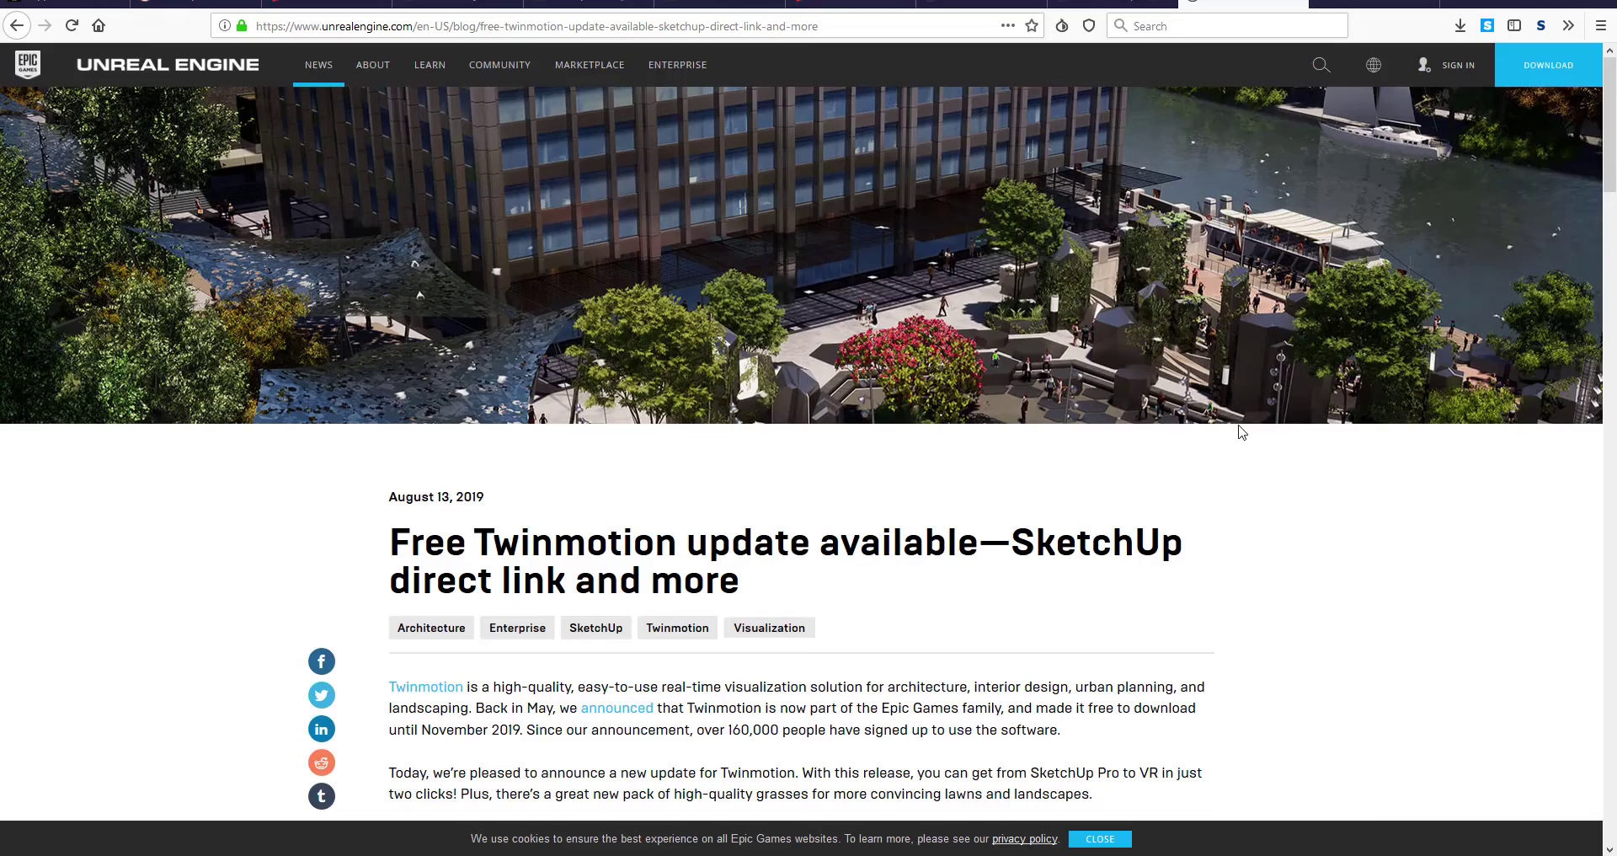
pyautogui.scroll(-18, 1238, 432)
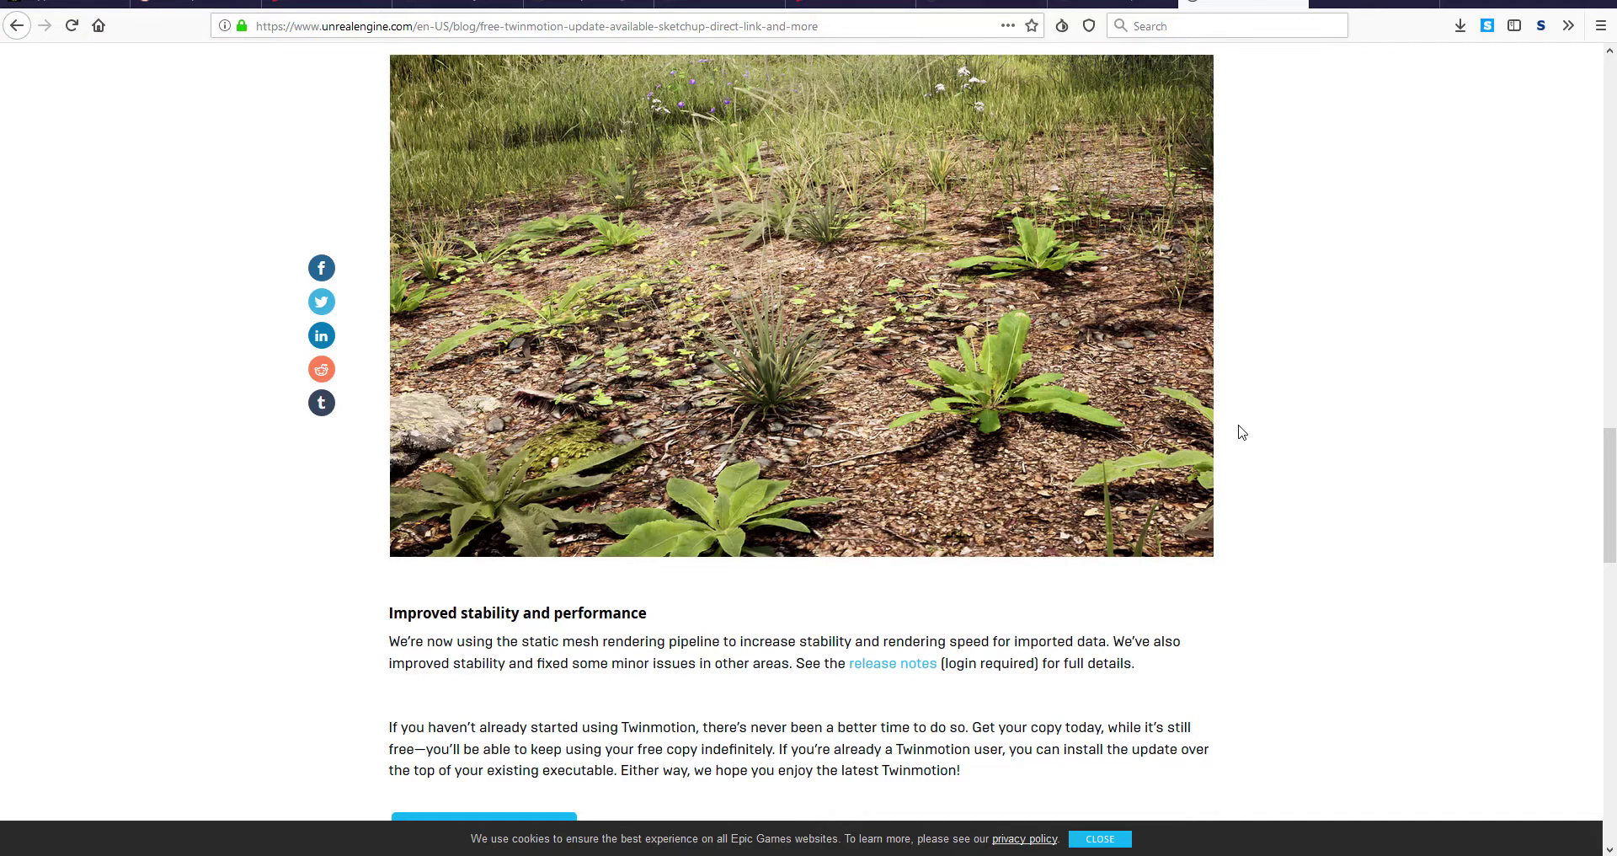
# Switch to the Twinmotion Direct Link plugins page and review the SketchUp plugin's platform choices, keeping For Windows.
pyautogui.click(1107, 2)
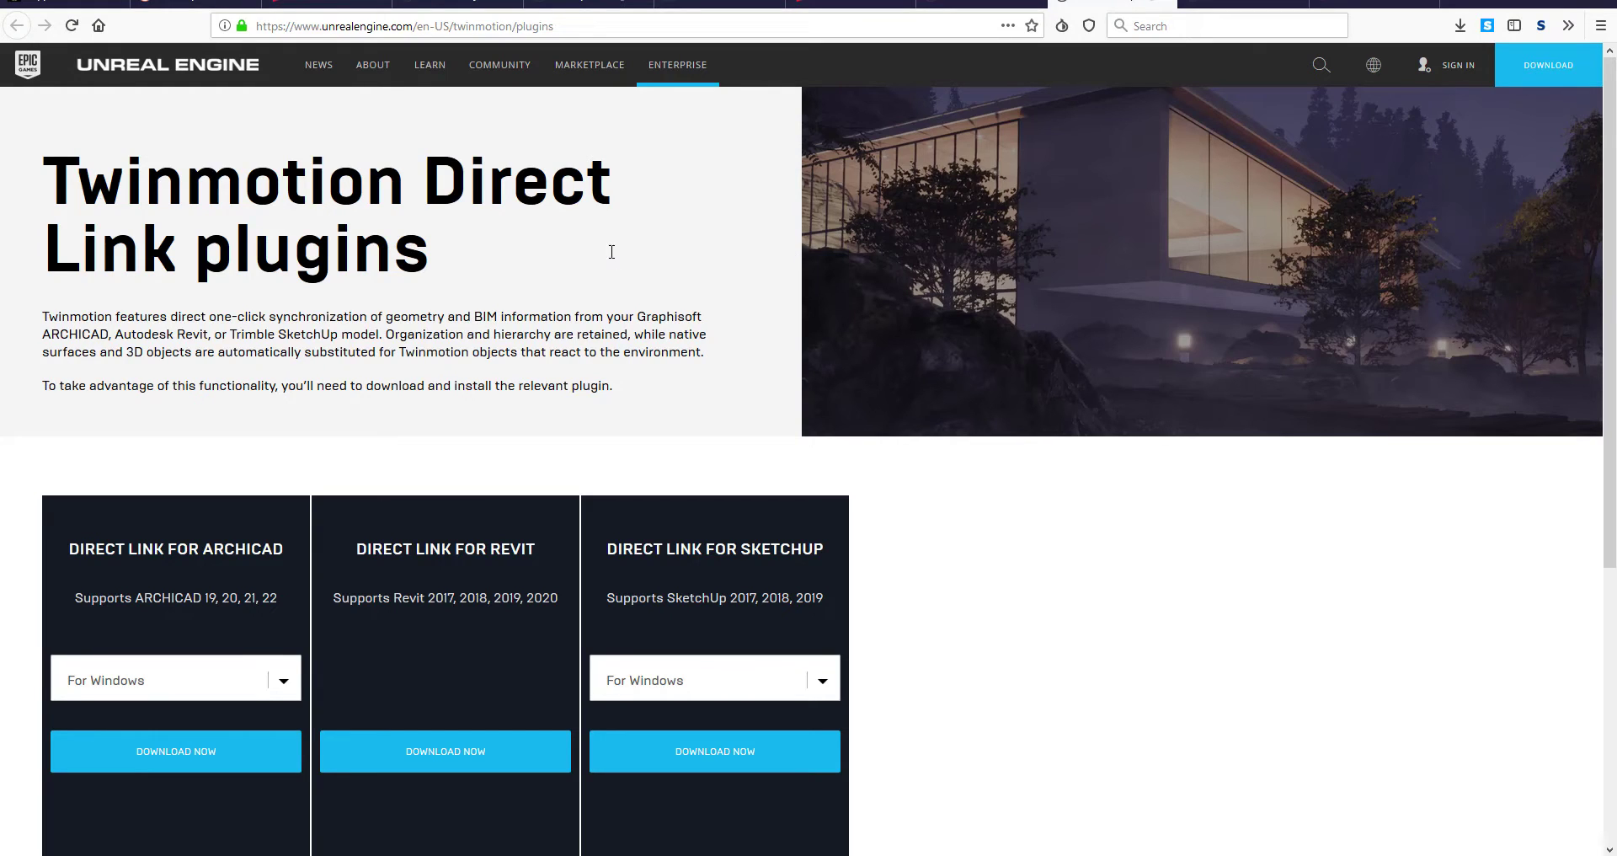
pyautogui.scroll(-3, 613, 259)
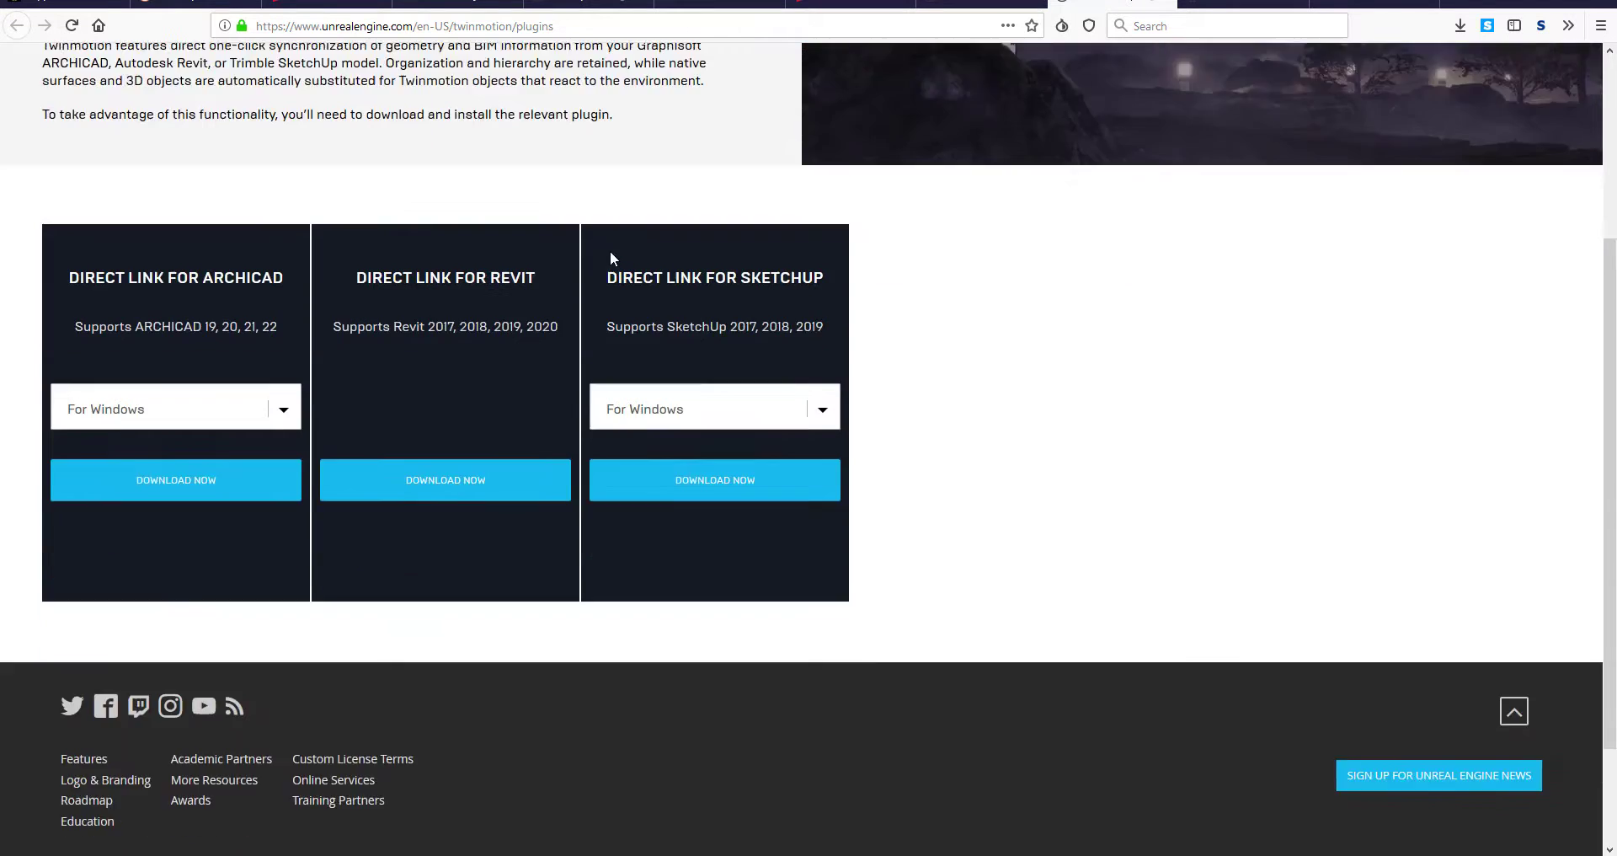
pyautogui.scroll(2, 610, 256)
pyautogui.scroll(-1, 607, 346)
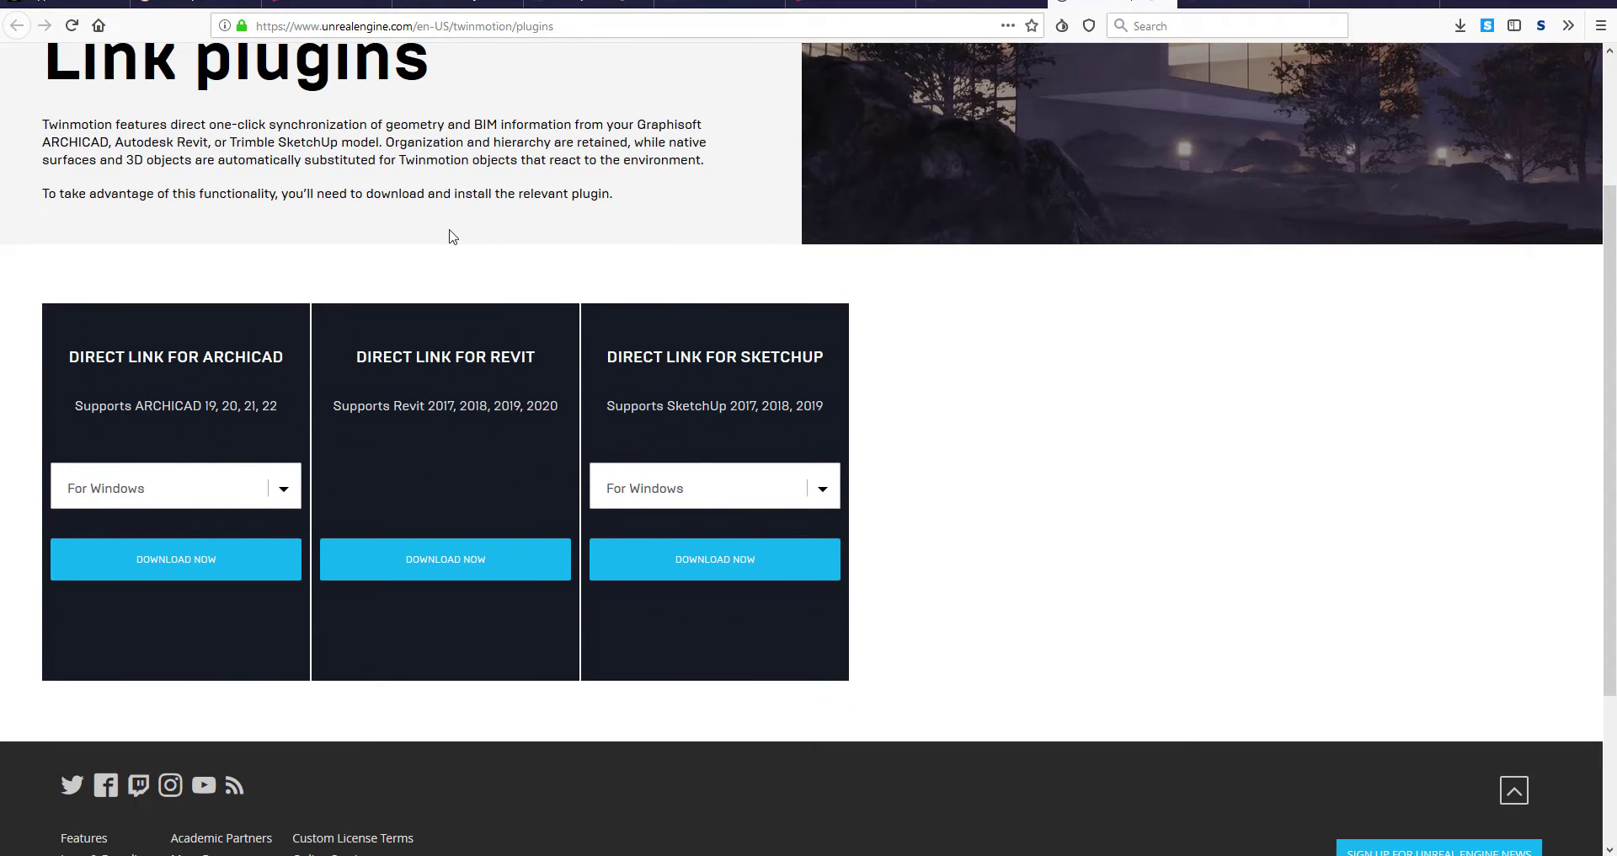
pyautogui.click(684, 493)
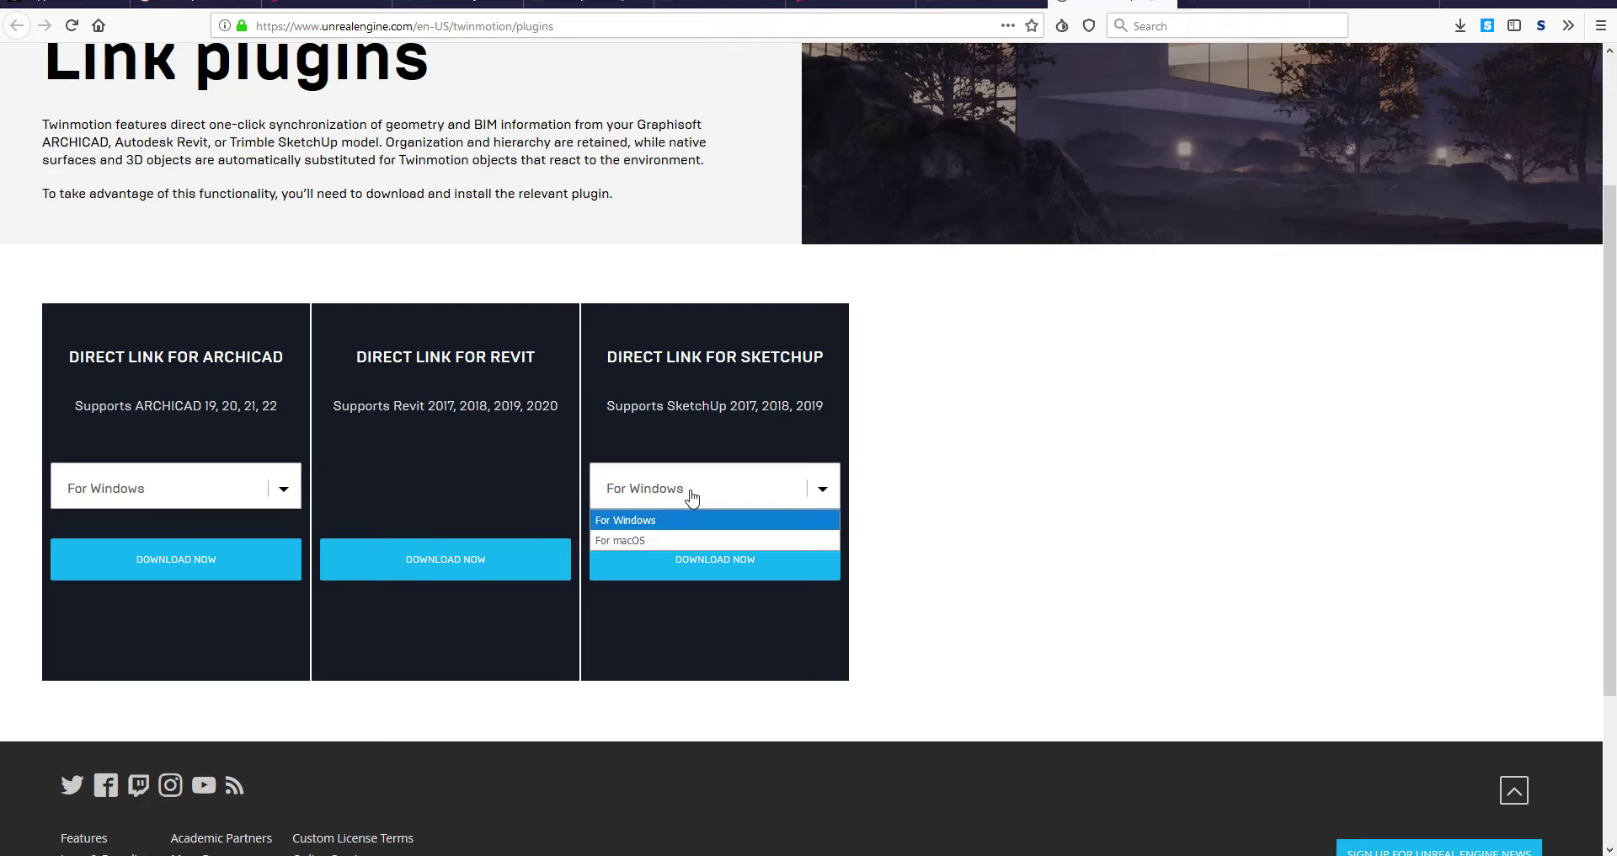
pyautogui.click(619, 511)
pyautogui.click(683, 499)
pyautogui.click(682, 501)
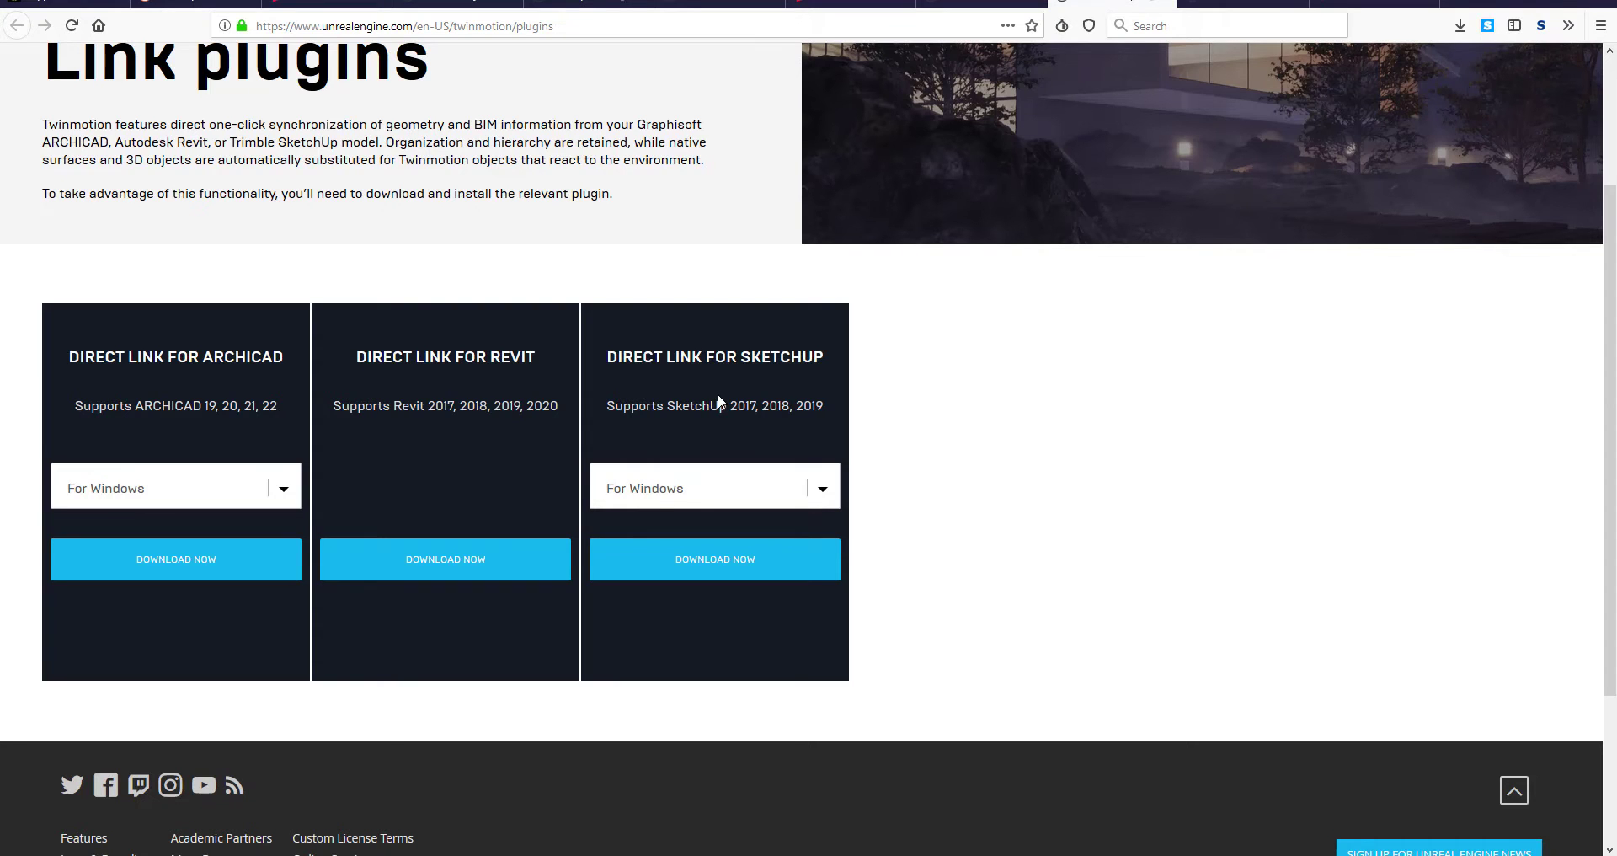
pyautogui.scroll(3, 718, 396)
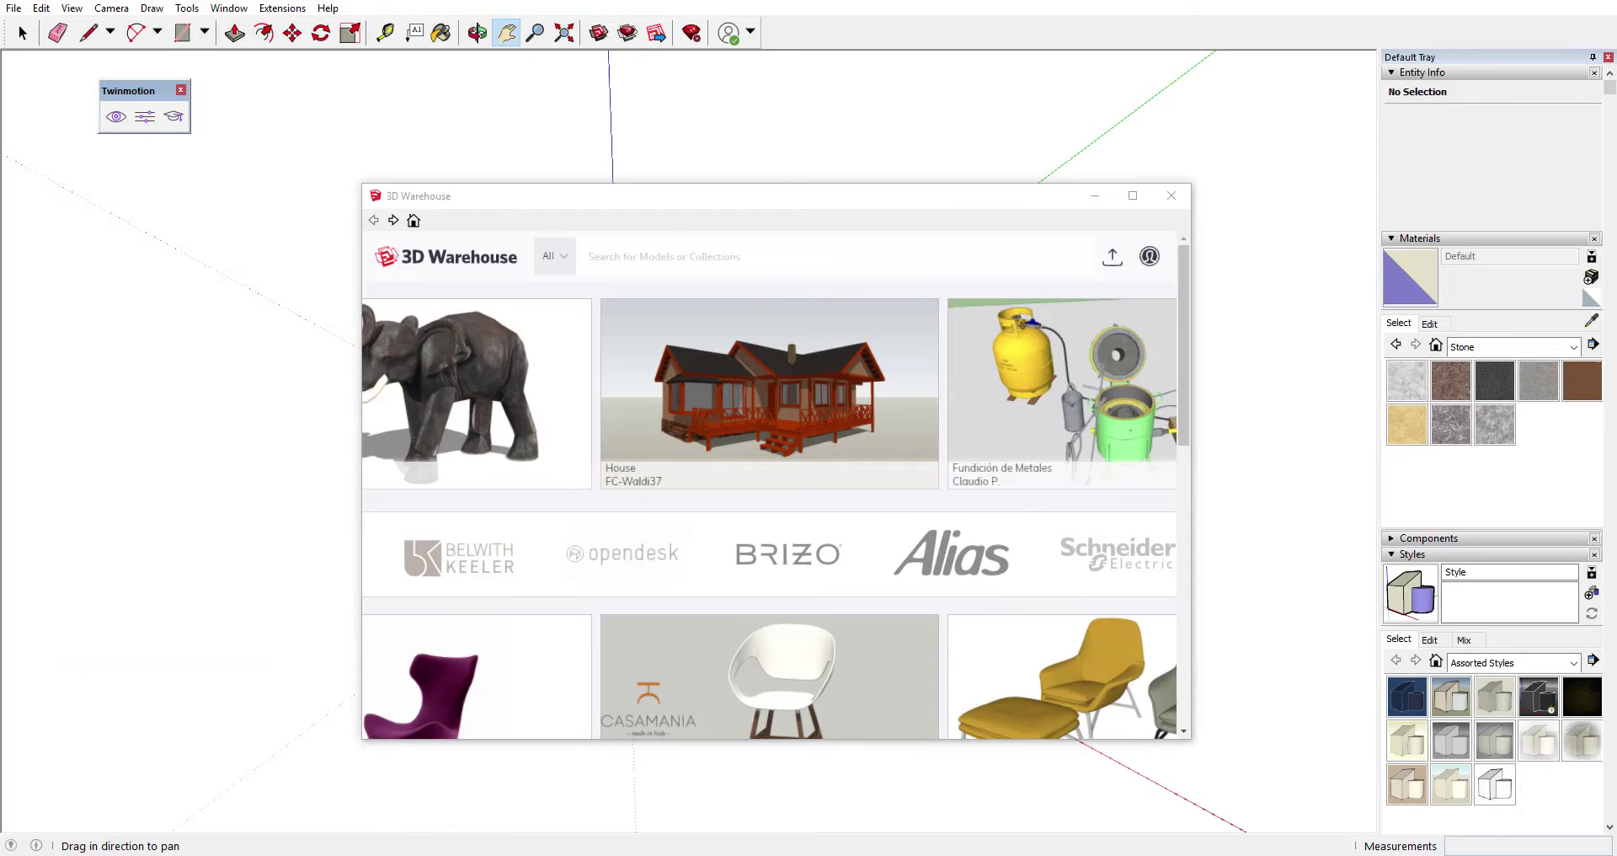
# In SketchUp, move the 3D Warehouse window and the Twinmotion toolbar apart so both can be used.
pyautogui.moveTo(957, 202); pyautogui.dragTo(941, 153)
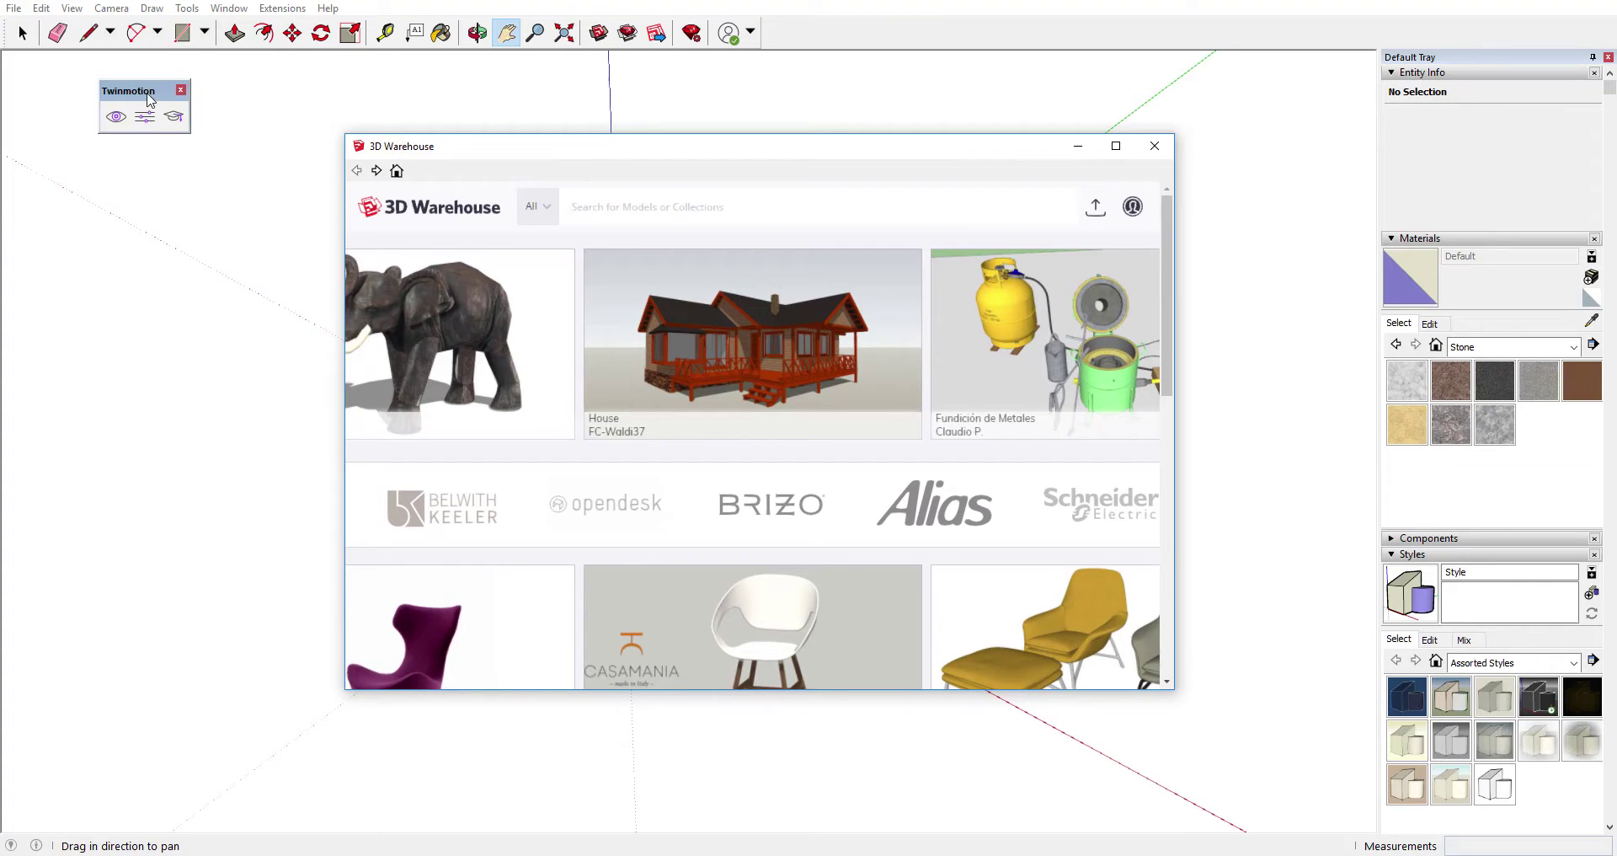
pyautogui.moveTo(143, 93); pyautogui.dragTo(176, 114)
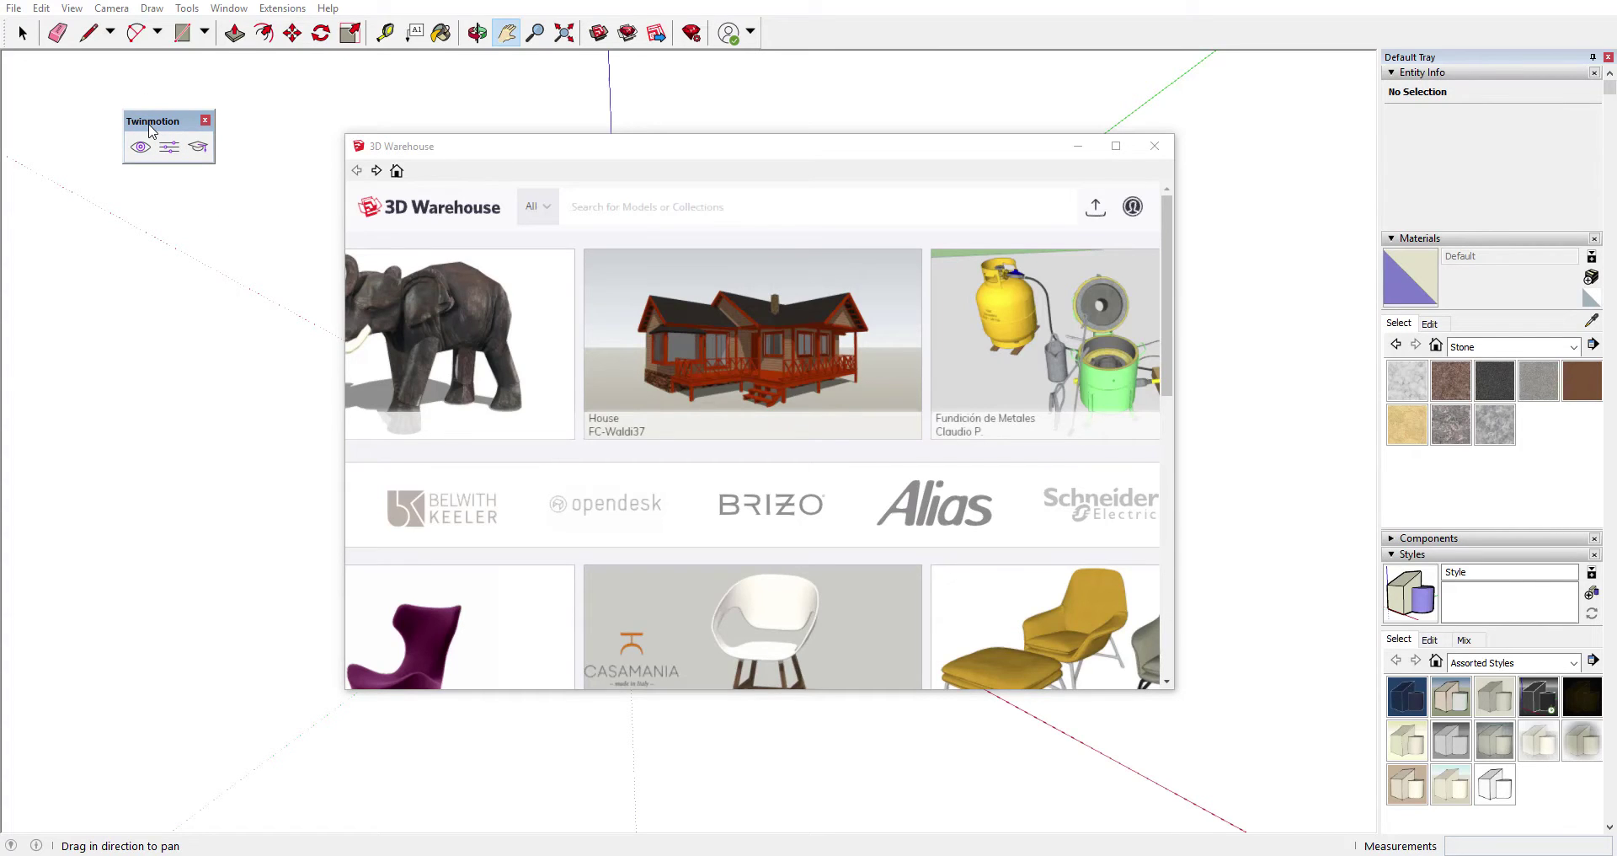
pyautogui.moveTo(438, 148); pyautogui.dragTo(376, 133)
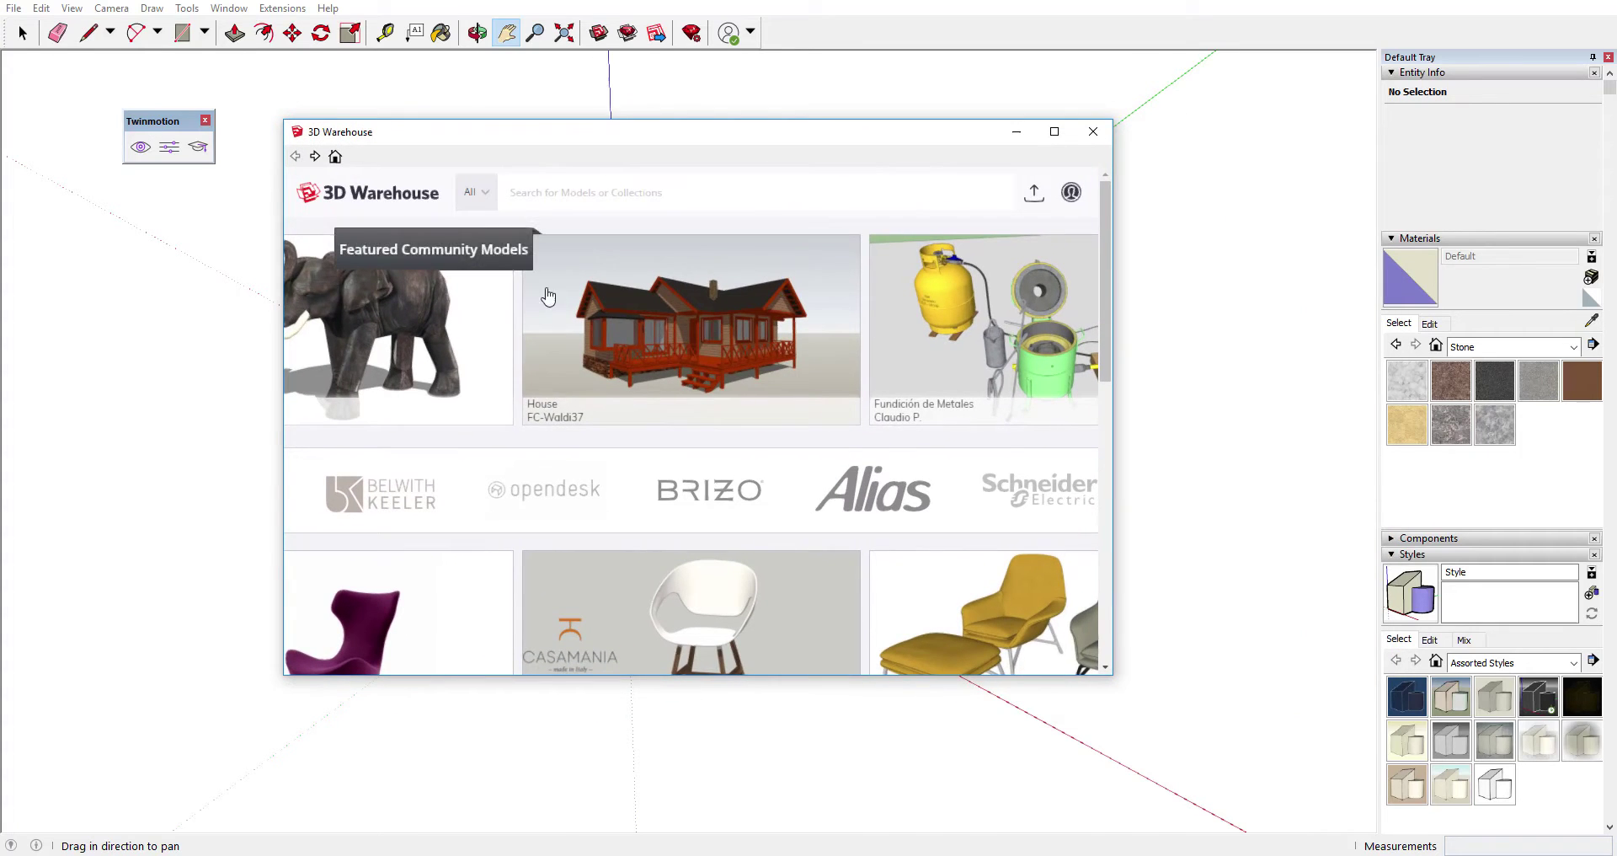
# Browse the Featured Community Models in 3D Warehouse and return to the House model.
pyautogui.click(1083, 326)
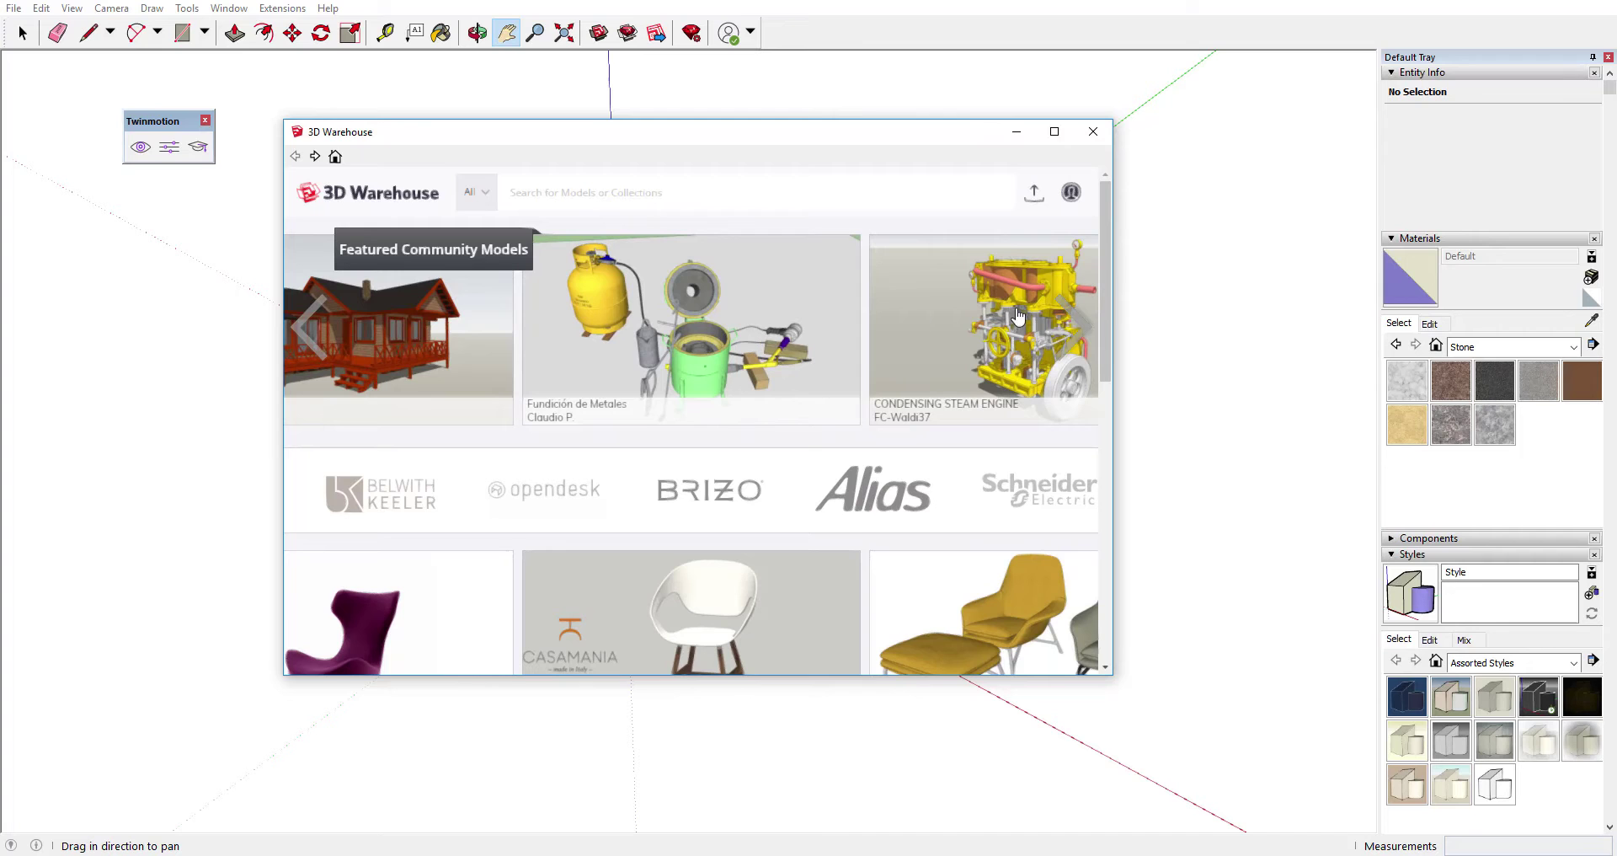
pyautogui.click(1082, 327)
pyautogui.click(1081, 328)
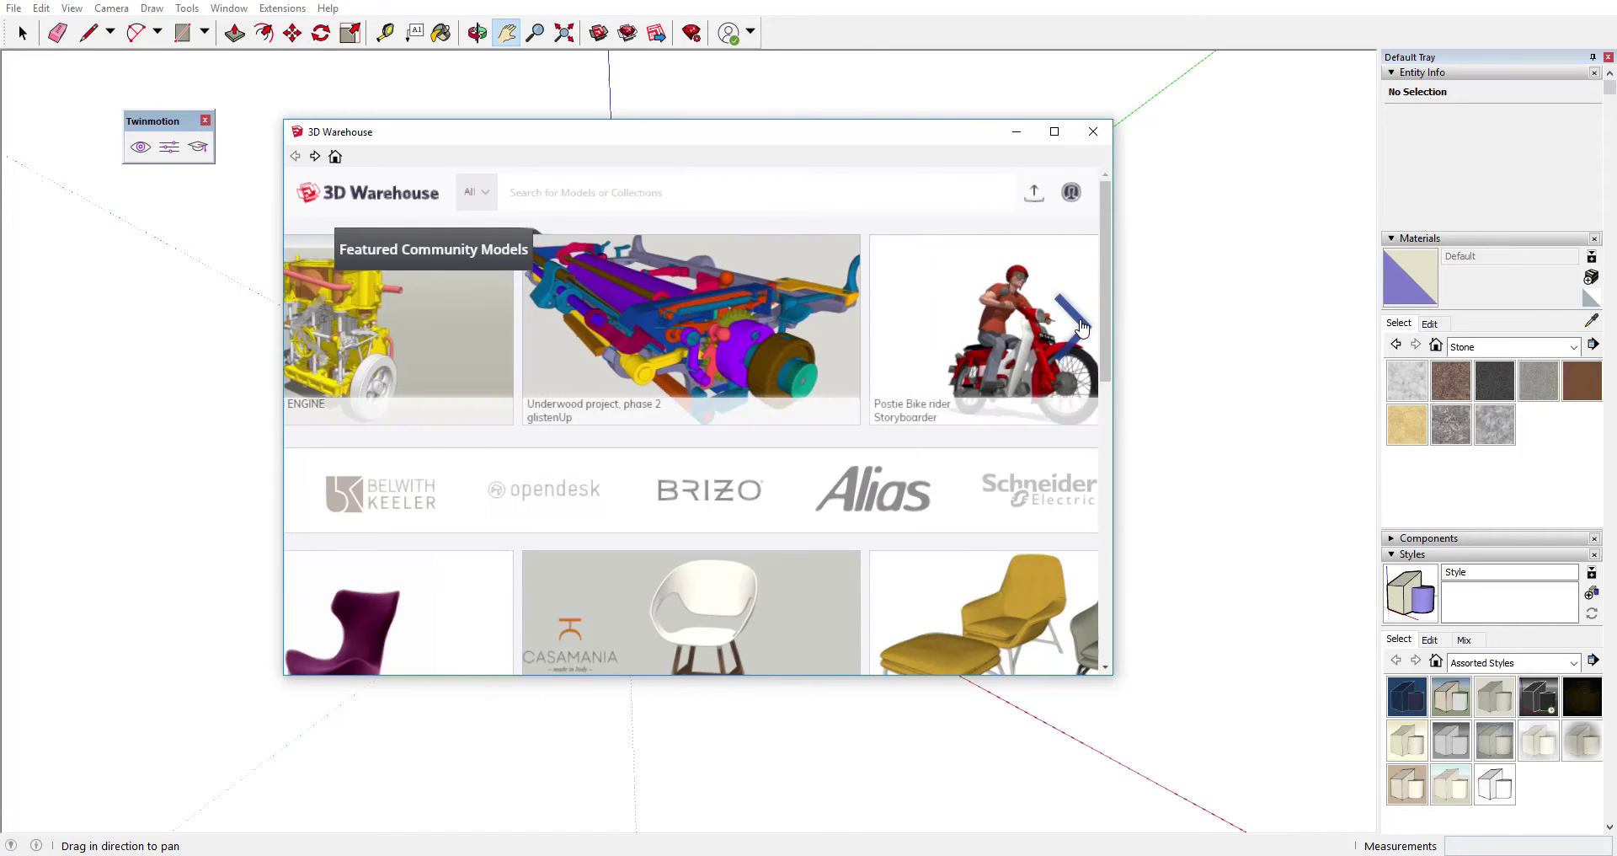
pyautogui.click(1081, 327)
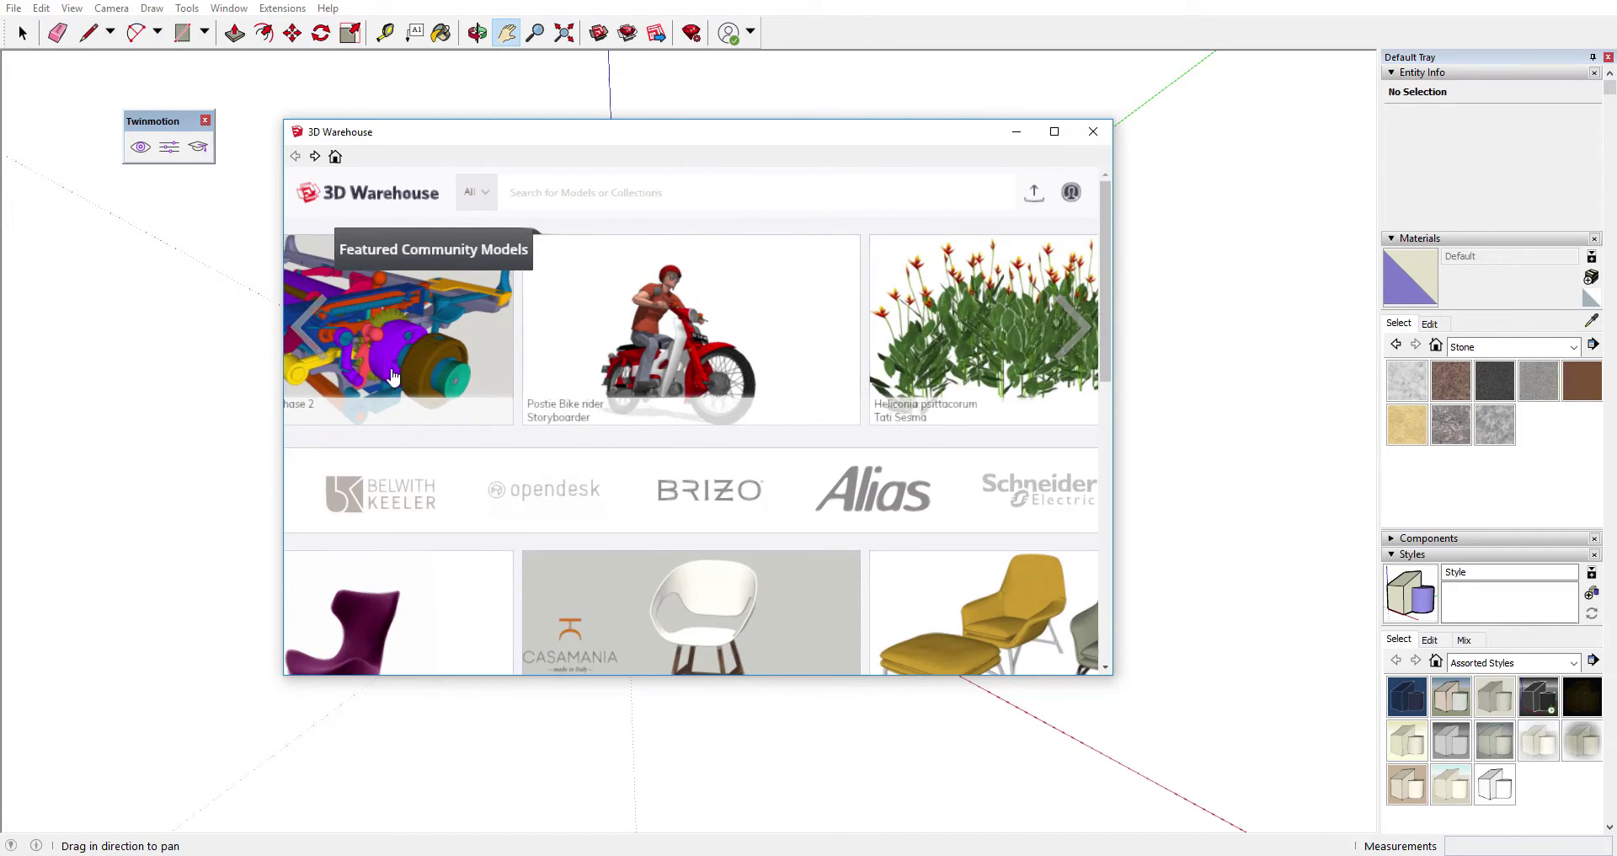
pyautogui.click(310, 327)
pyautogui.click(309, 326)
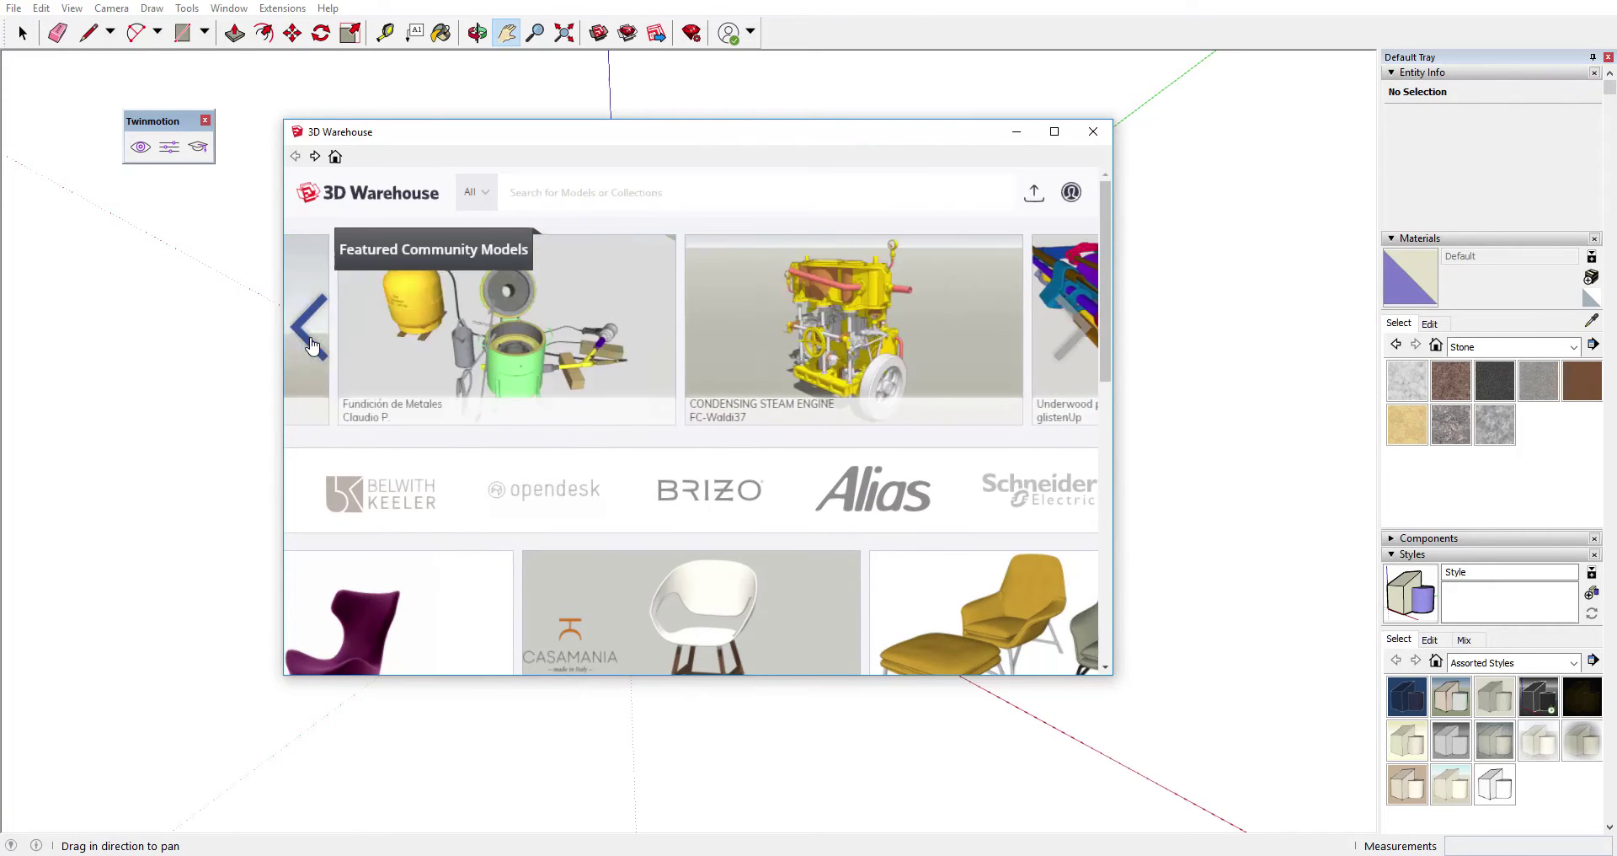
pyautogui.click(310, 339)
pyautogui.click(310, 339)
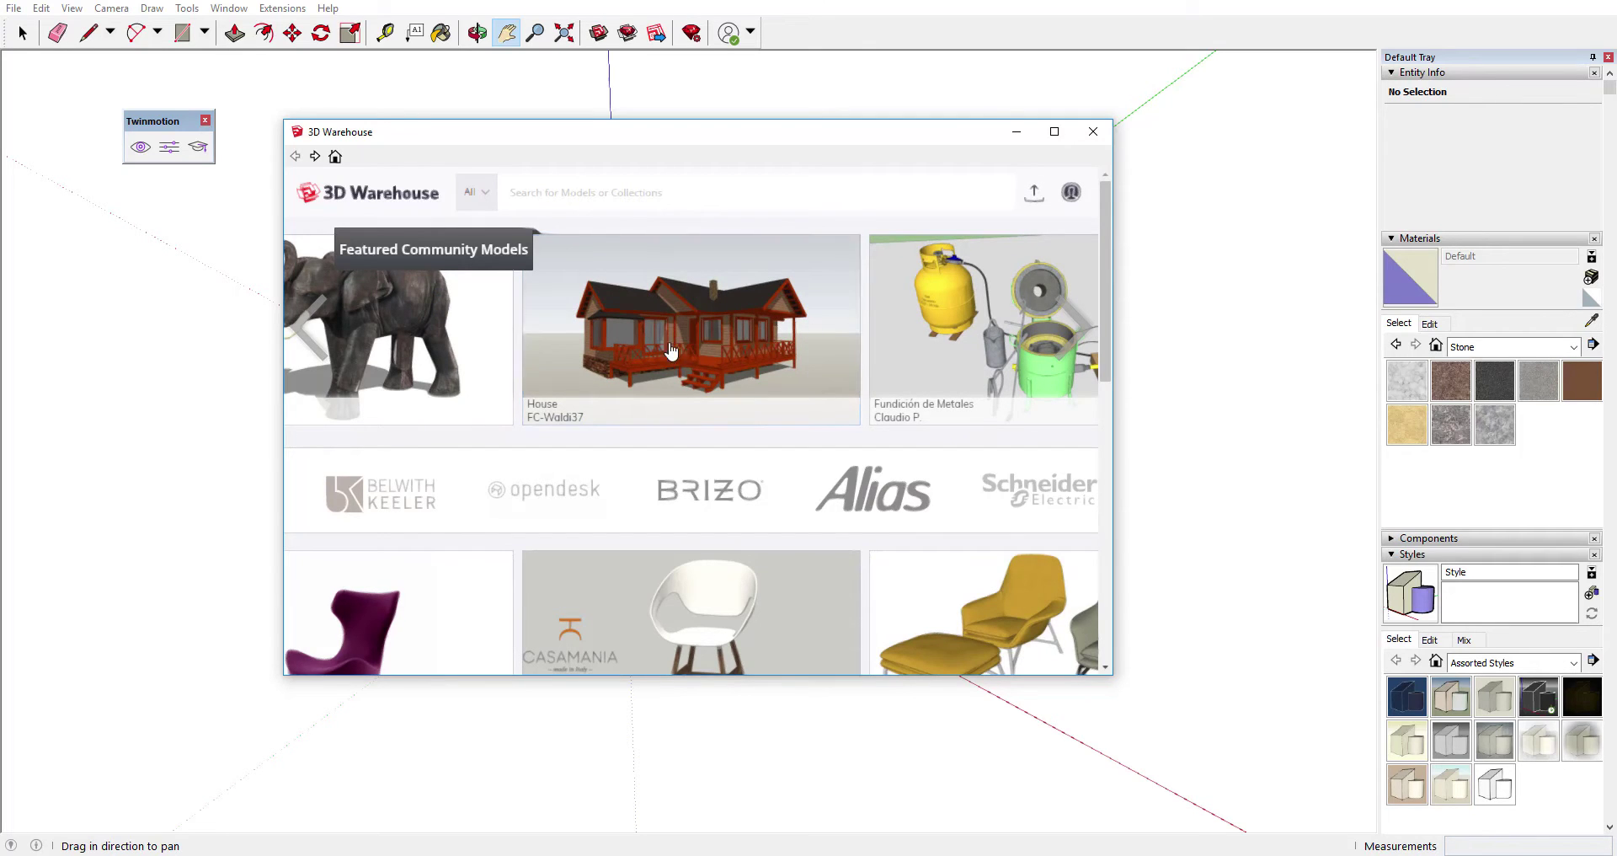
# Download the House model from 3D Warehouse directly into the current model and place it at the origin.
pyautogui.click(553, 415)
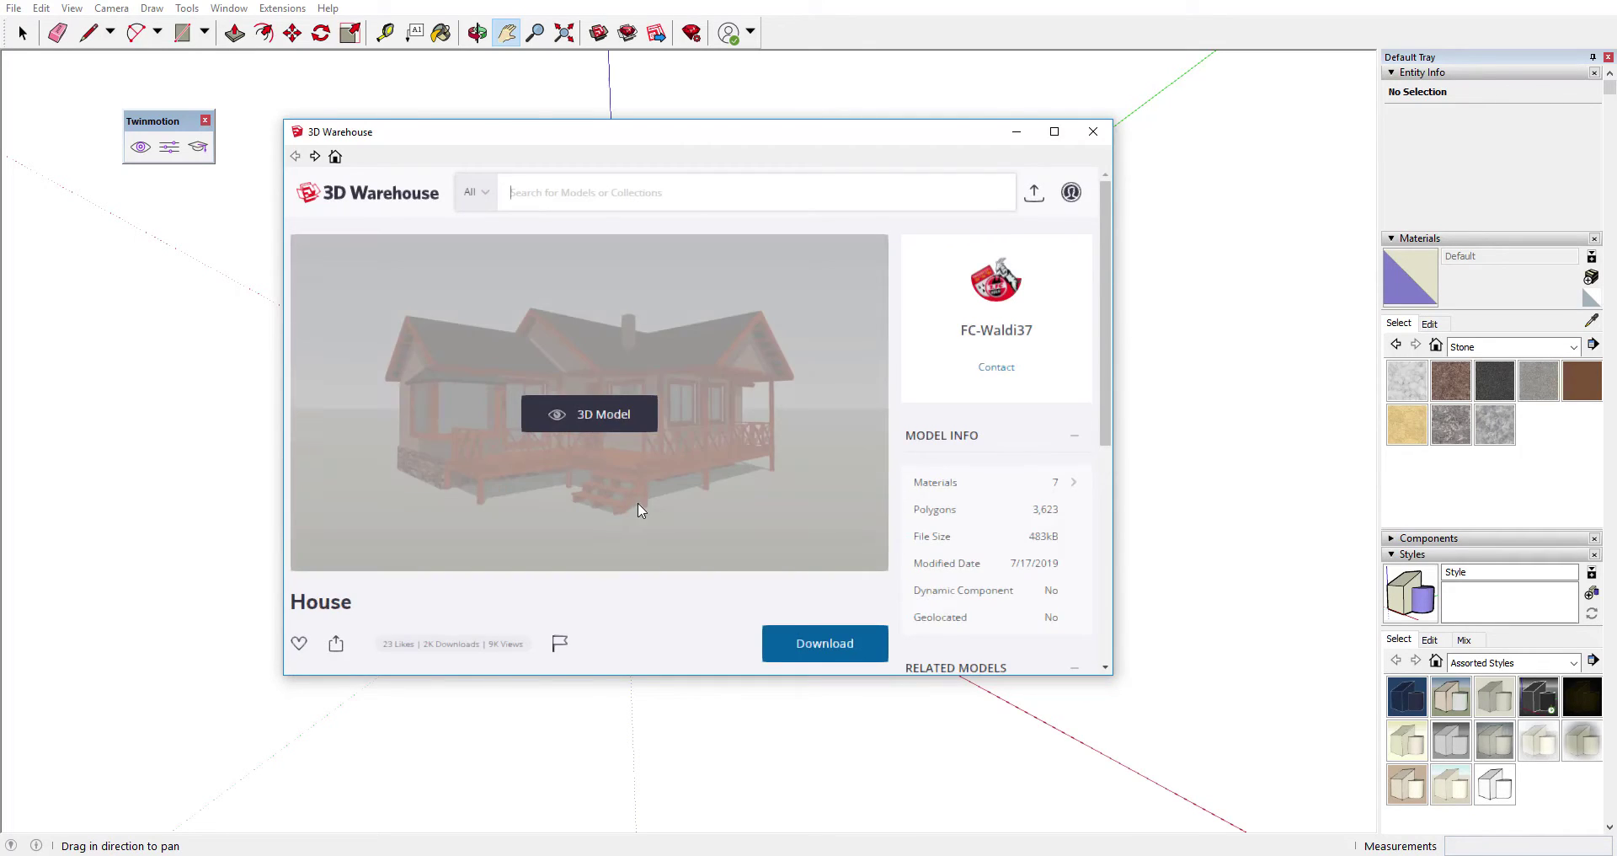
pyautogui.scroll(-1, 640, 510)
pyautogui.click(838, 567)
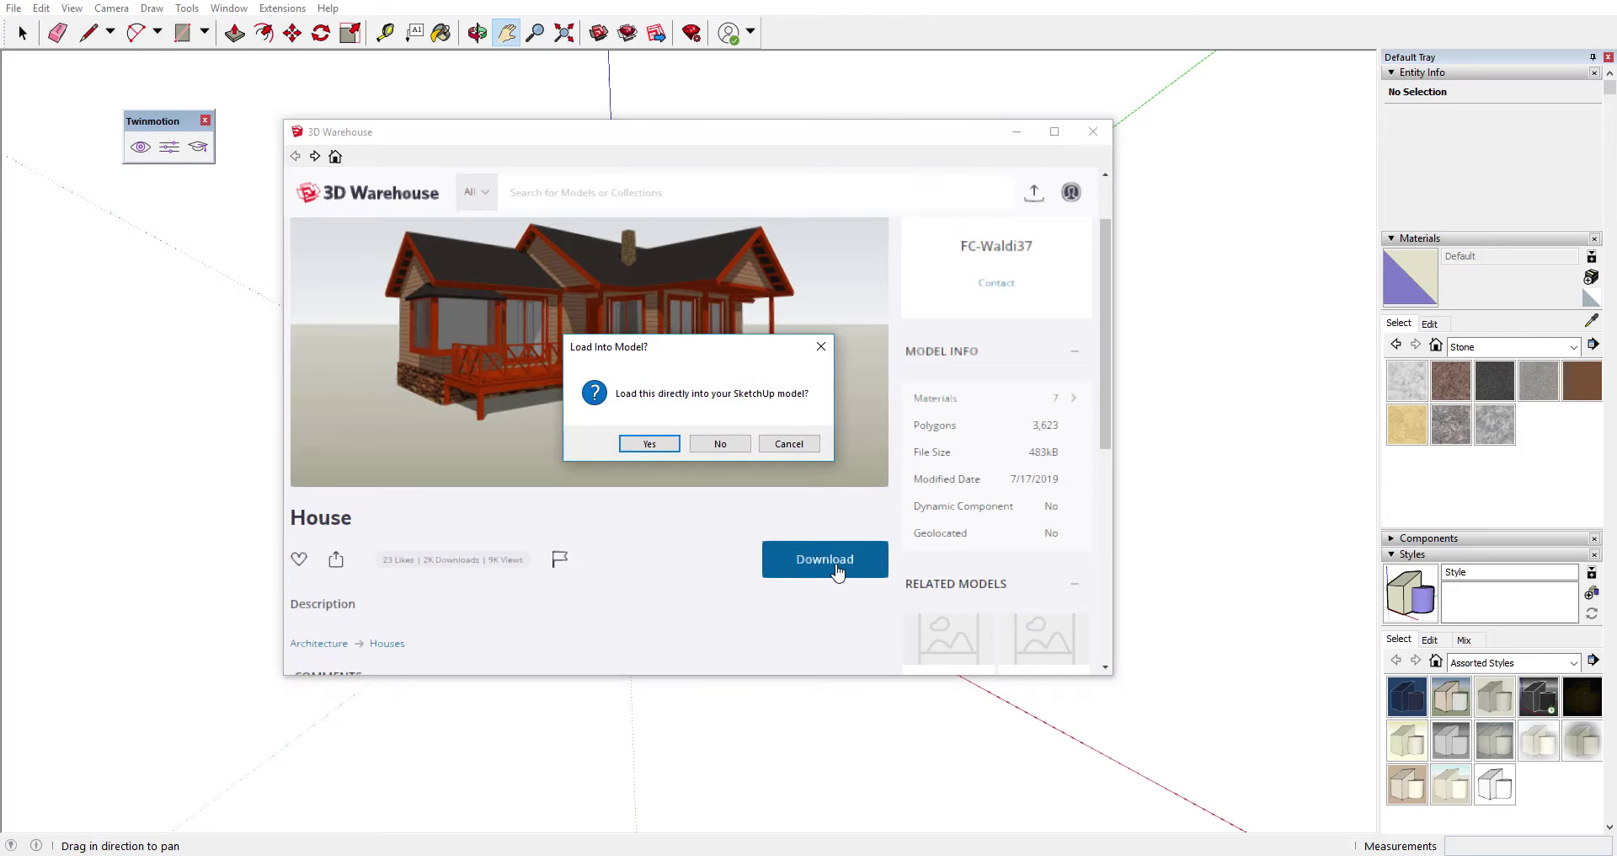
pyautogui.click(657, 443)
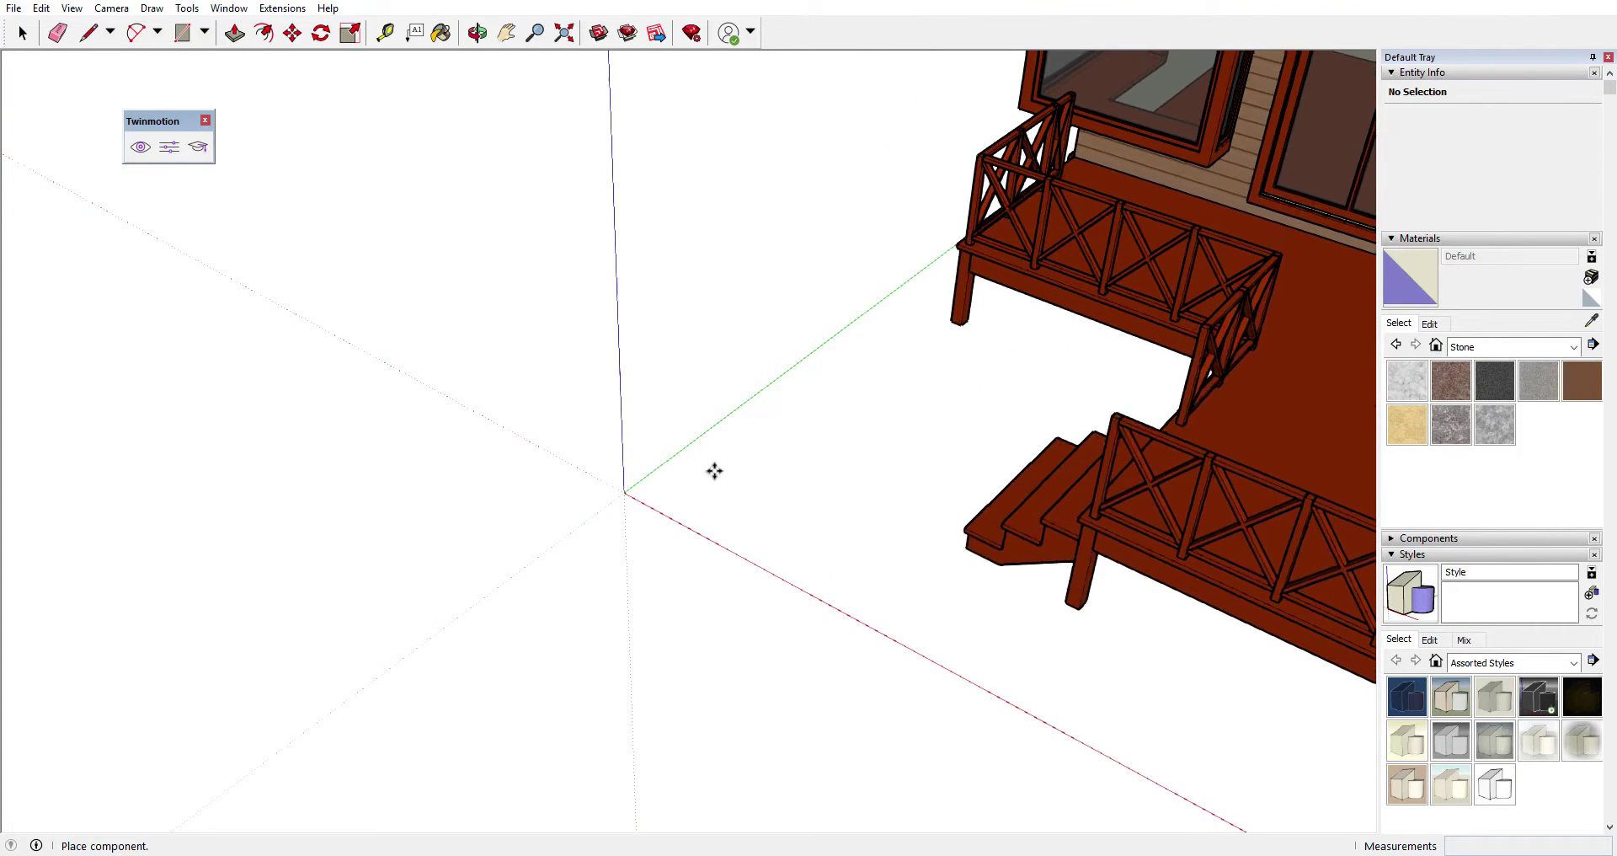
pyautogui.click(627, 490)
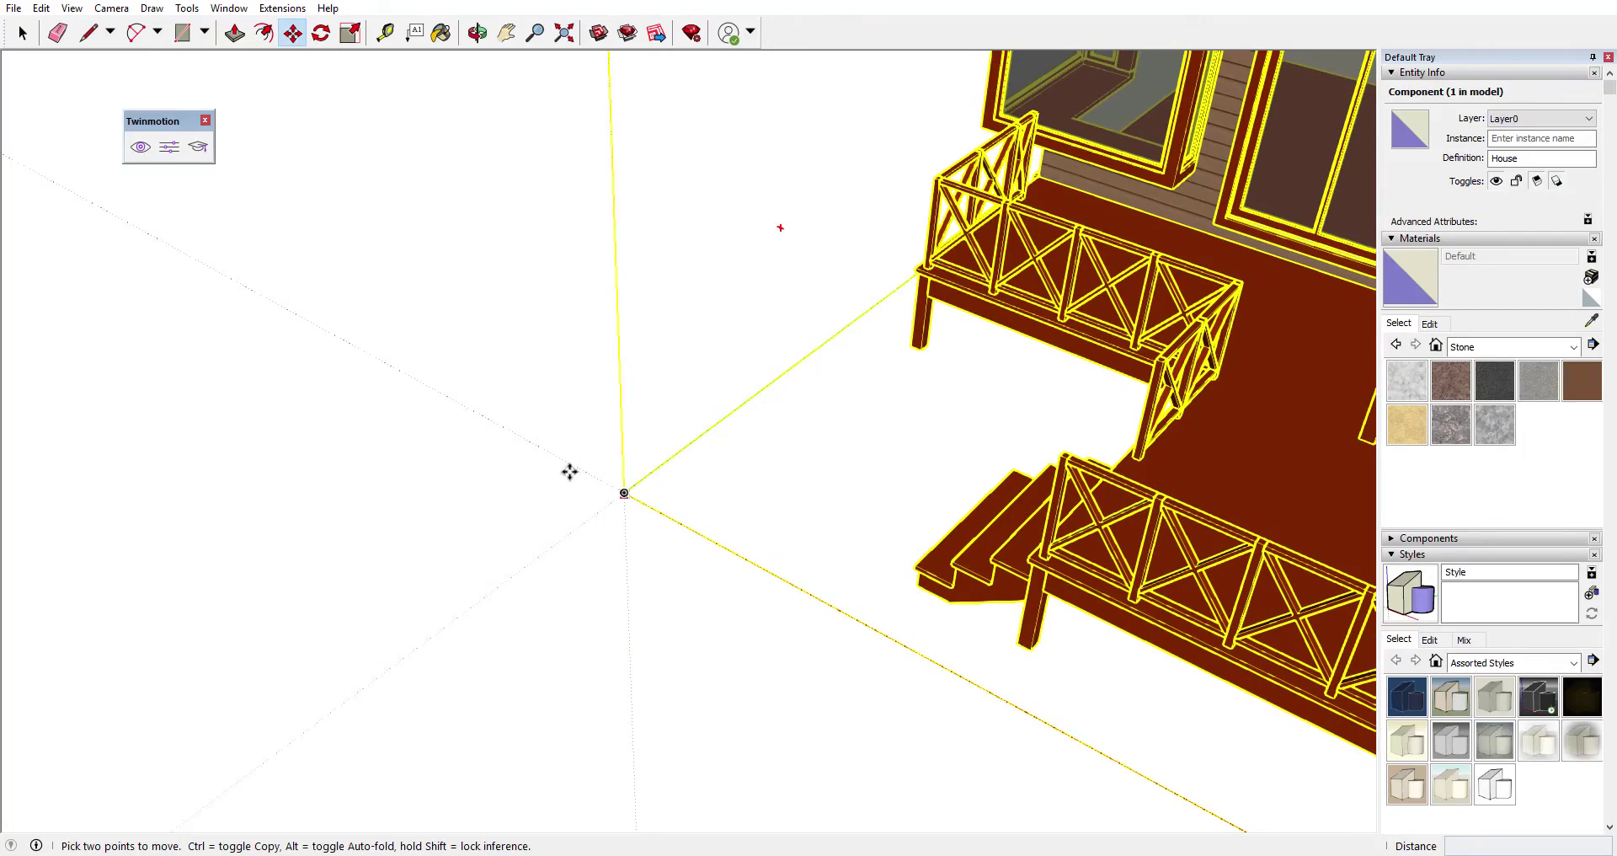
# Inspect the placed house from several angles, including its porch, front steps and roof.
pyautogui.moveTo(602, 477); pyautogui.dragTo(897, 366, button='middle')
pyautogui.scroll(-5, 899, 366)
pyautogui.moveTo(603, 366); pyautogui.dragTo(1083, 418, button='middle')
pyautogui.scroll(-2, 852, 350)
pyautogui.moveTo(851, 350); pyautogui.dragTo(809, 358, button='middle')
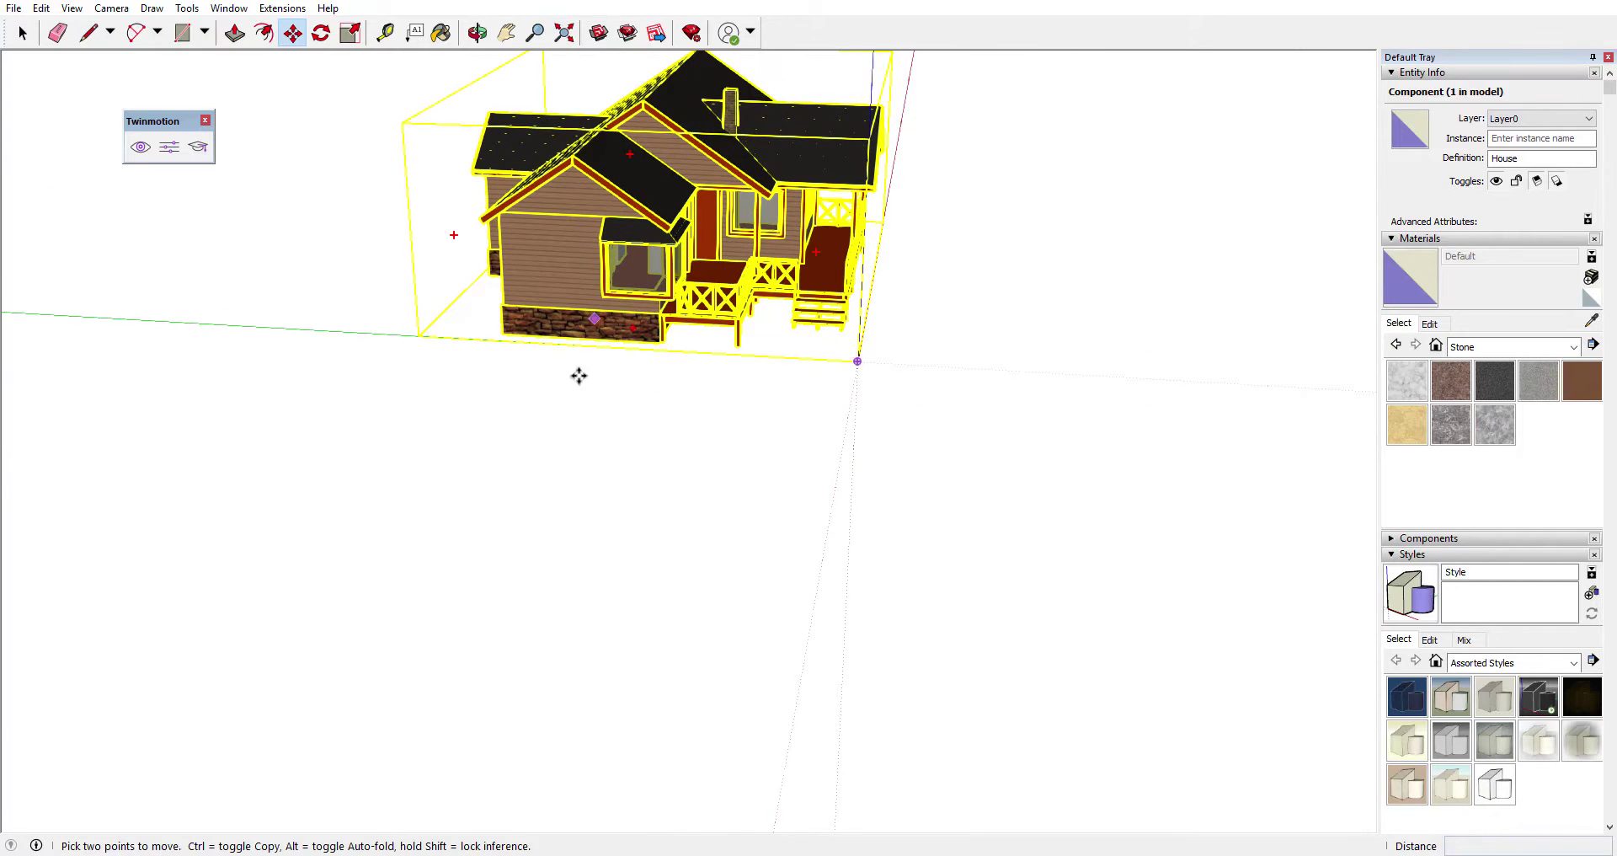
pyautogui.click(506, 32)
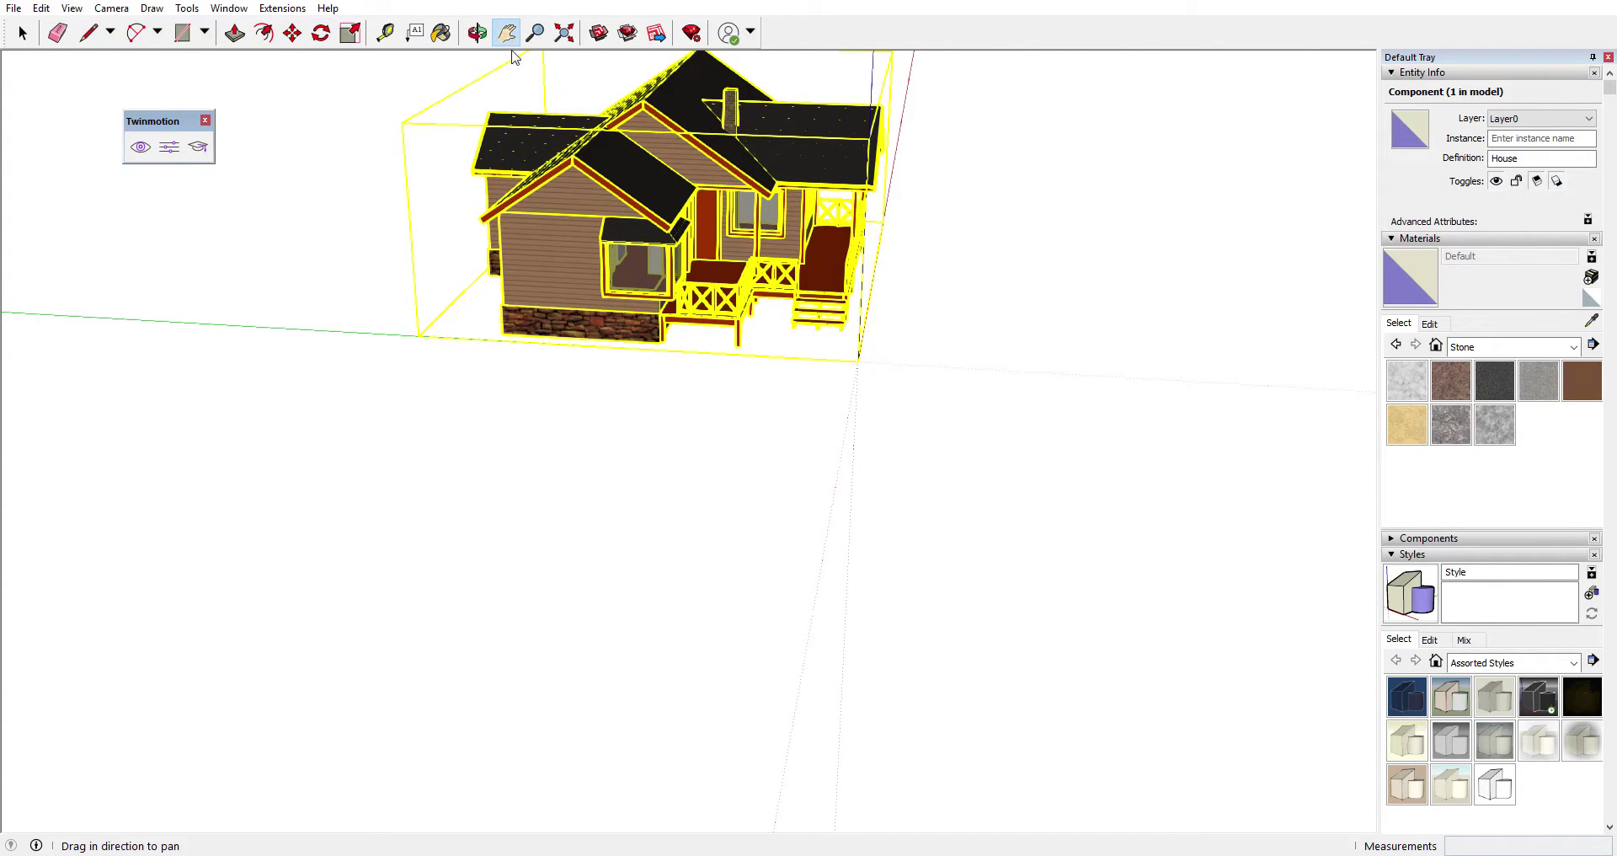
pyautogui.moveTo(665, 229); pyautogui.dragTo(508, 376)
pyautogui.scroll(5, 551, 436)
pyautogui.moveTo(815, 523); pyautogui.dragTo(660, 282, button='middle')
pyautogui.moveTo(659, 282); pyautogui.dragTo(782, 463)
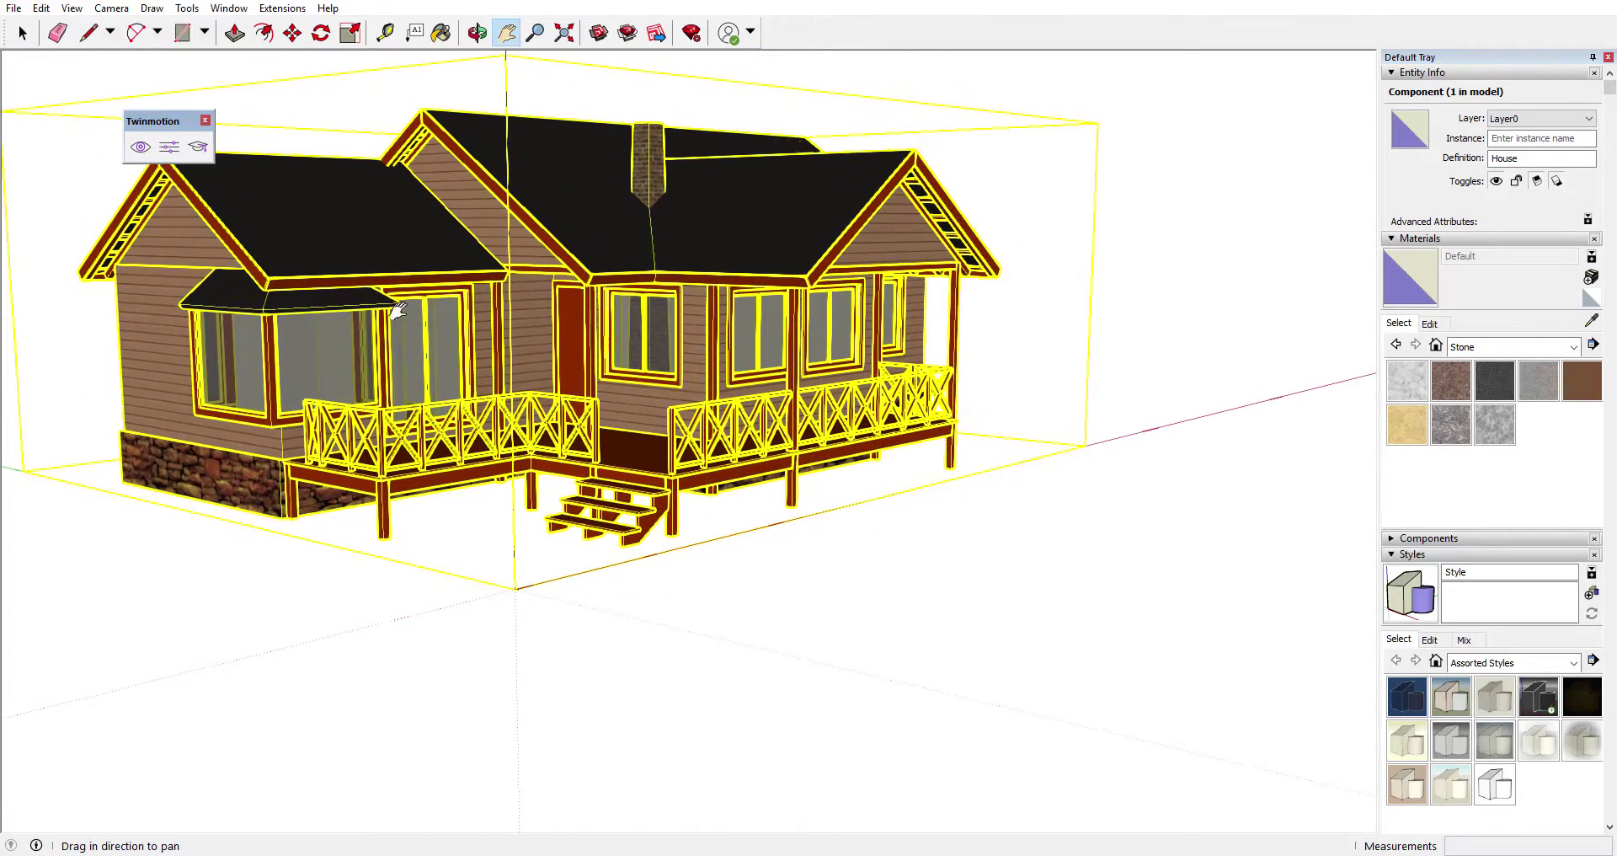
pyautogui.moveTo(462, 344); pyautogui.dragTo(168, 337, button='middle')
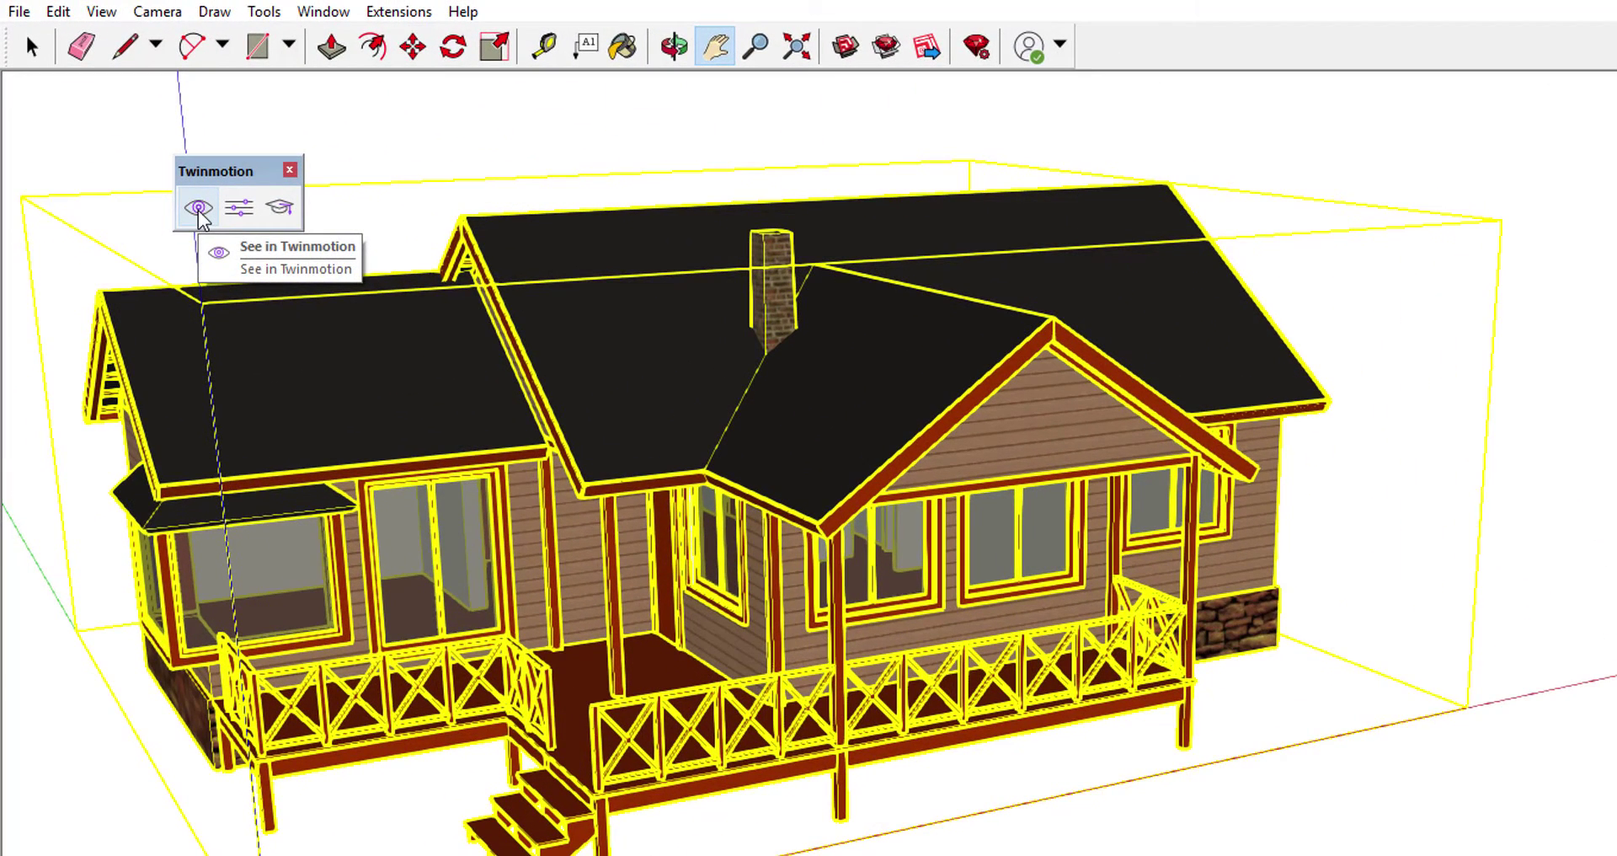
# Move the Twinmotion toolbar clear of the house, review the plugin's synchronization settings and close them.
pyautogui.moveTo(233, 166); pyautogui.dragTo(281, 114)
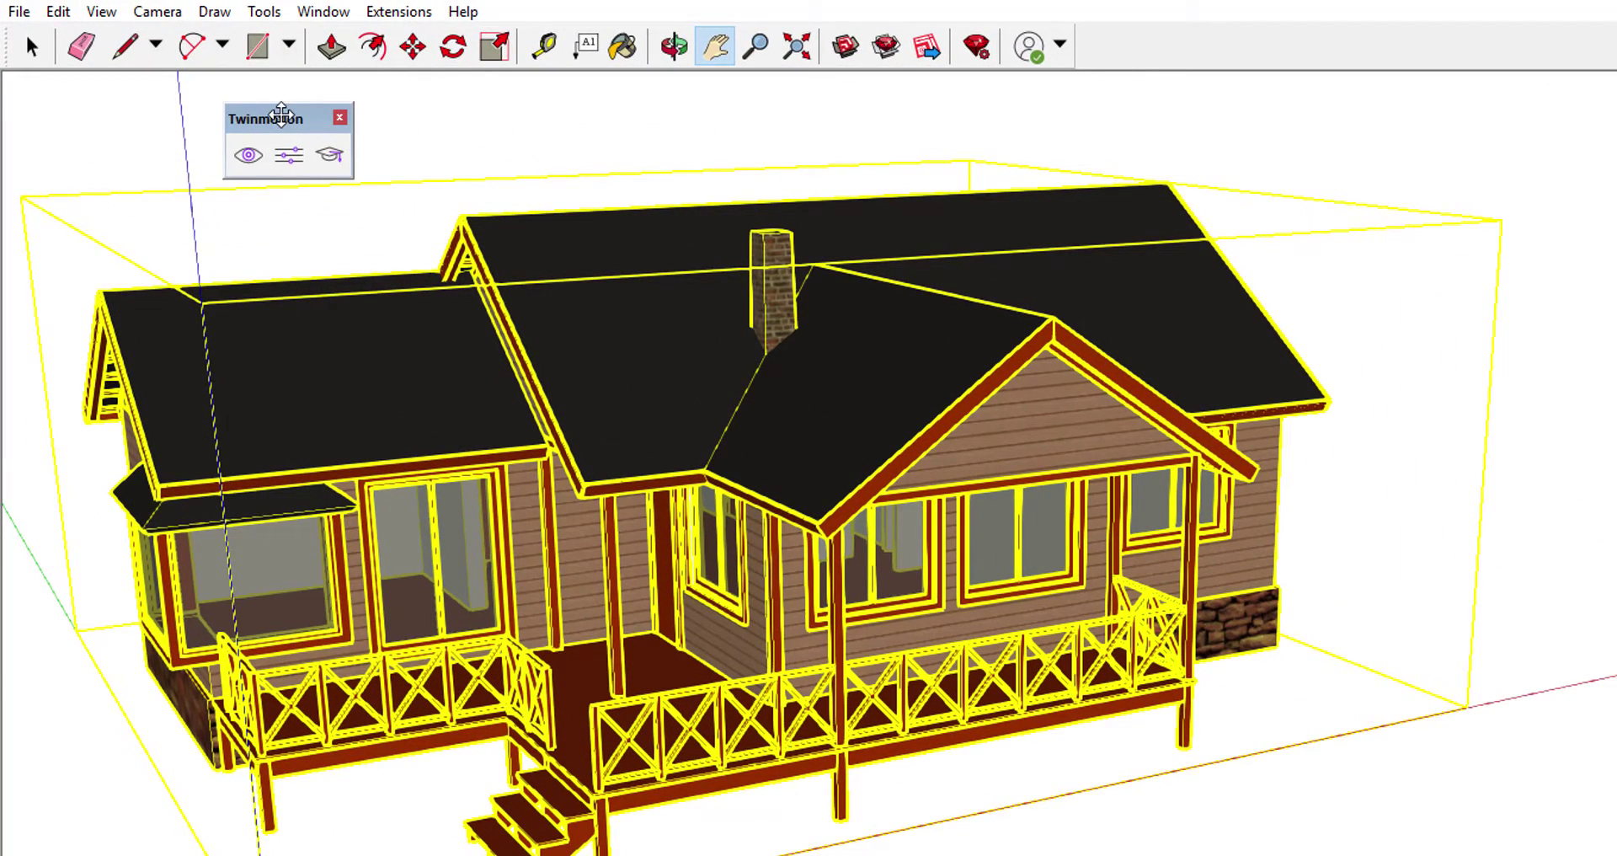
pyautogui.moveTo(283, 120); pyautogui.dragTo(306, 116)
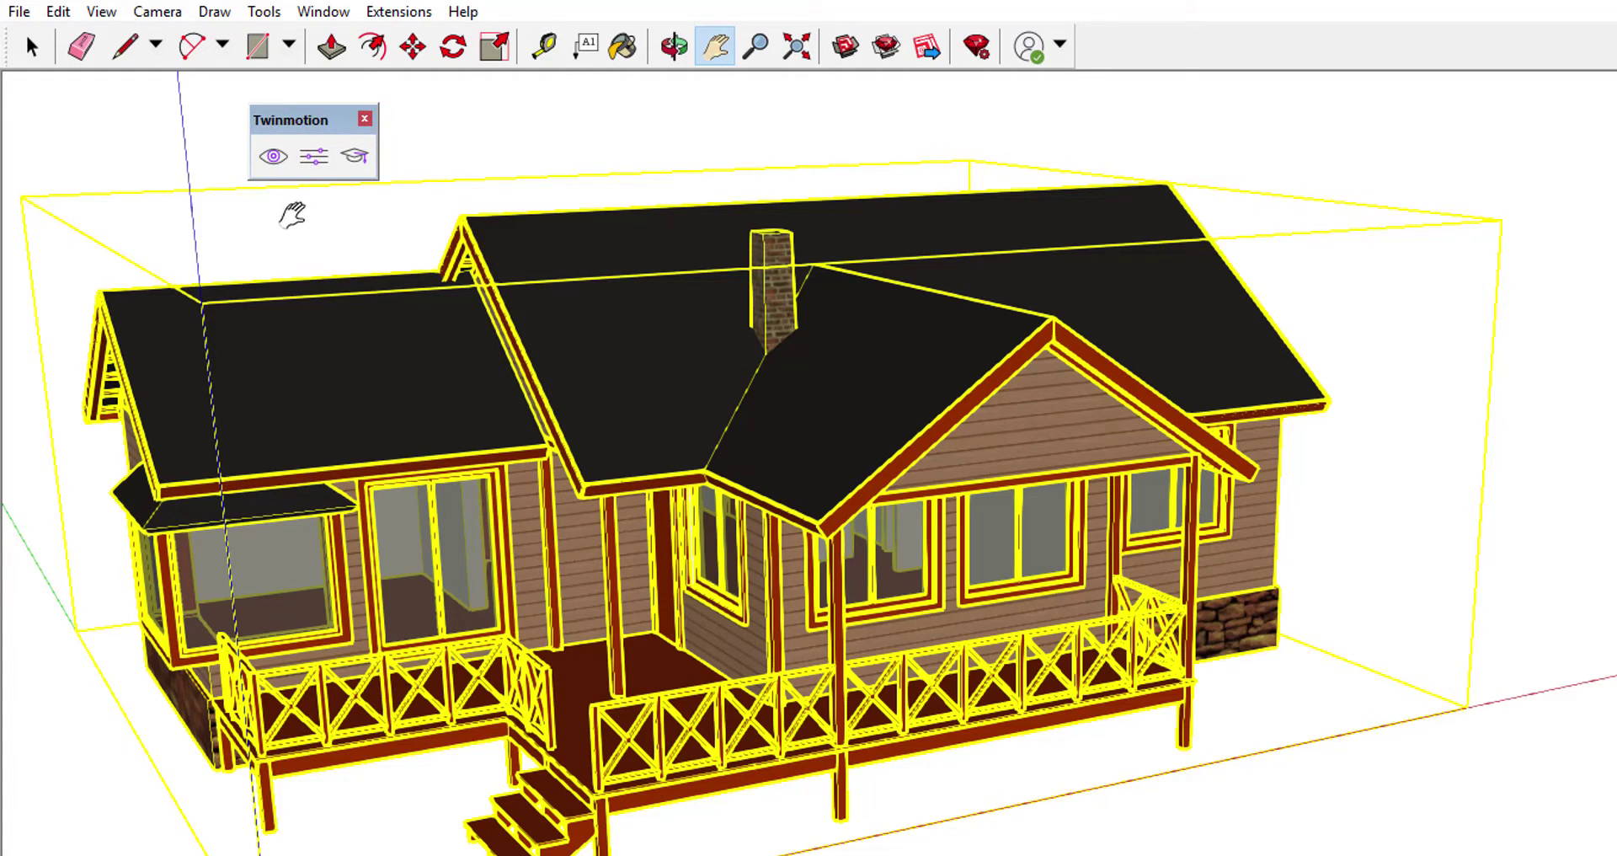
pyautogui.click(314, 156)
pyautogui.moveTo(233, 2); pyautogui.dragTo(590, 340)
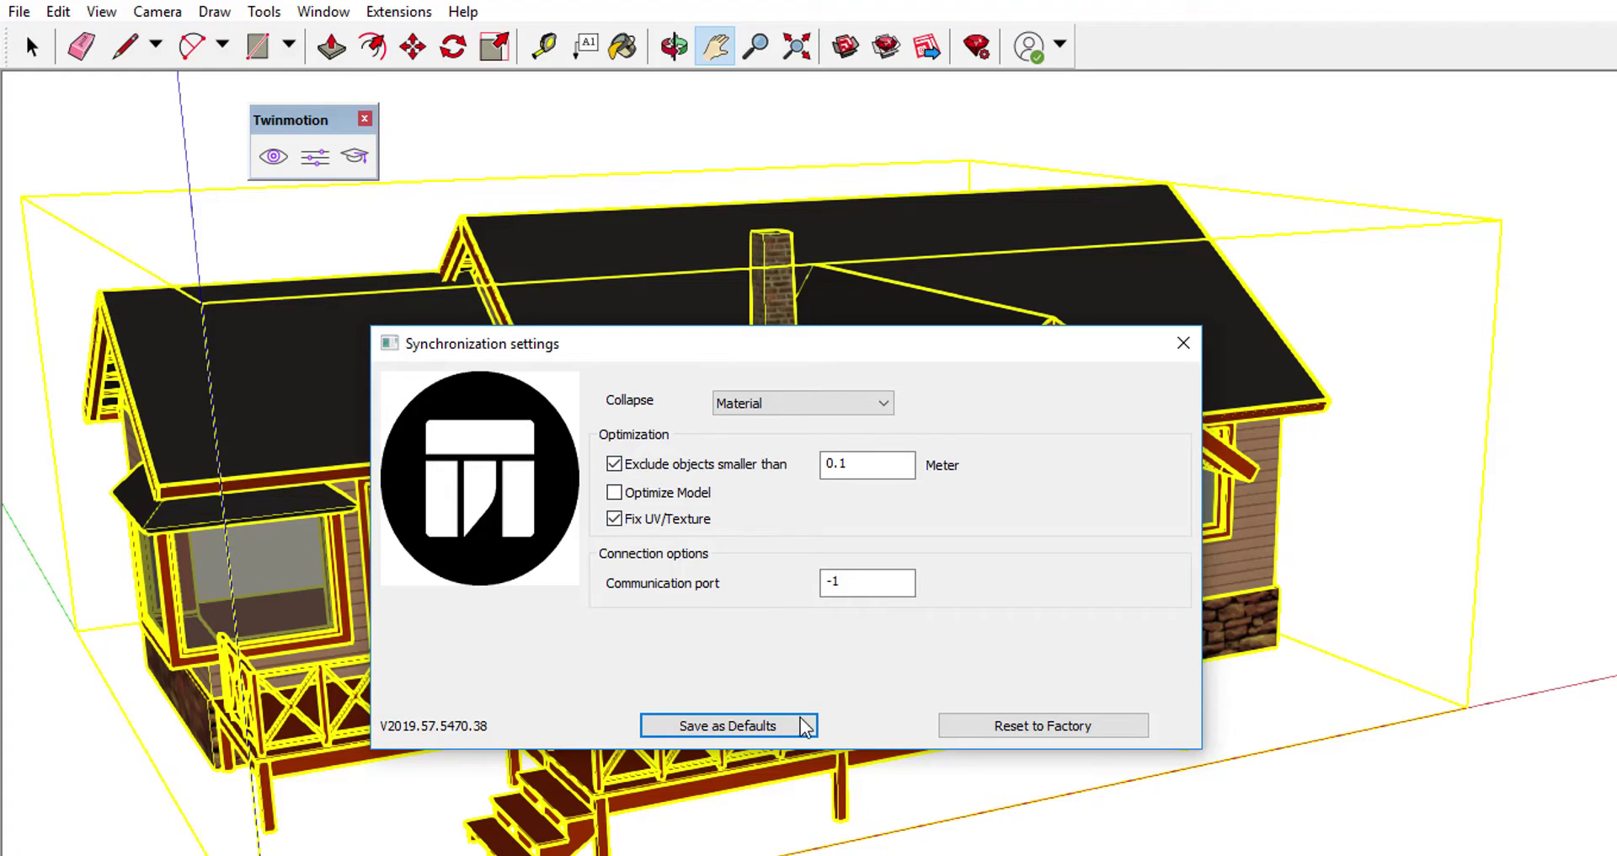
pyautogui.click(1183, 343)
# Send the house model to Twinmotion with See in Twinmotion and accept the DirectLink project choice.
pyautogui.click(271, 157)
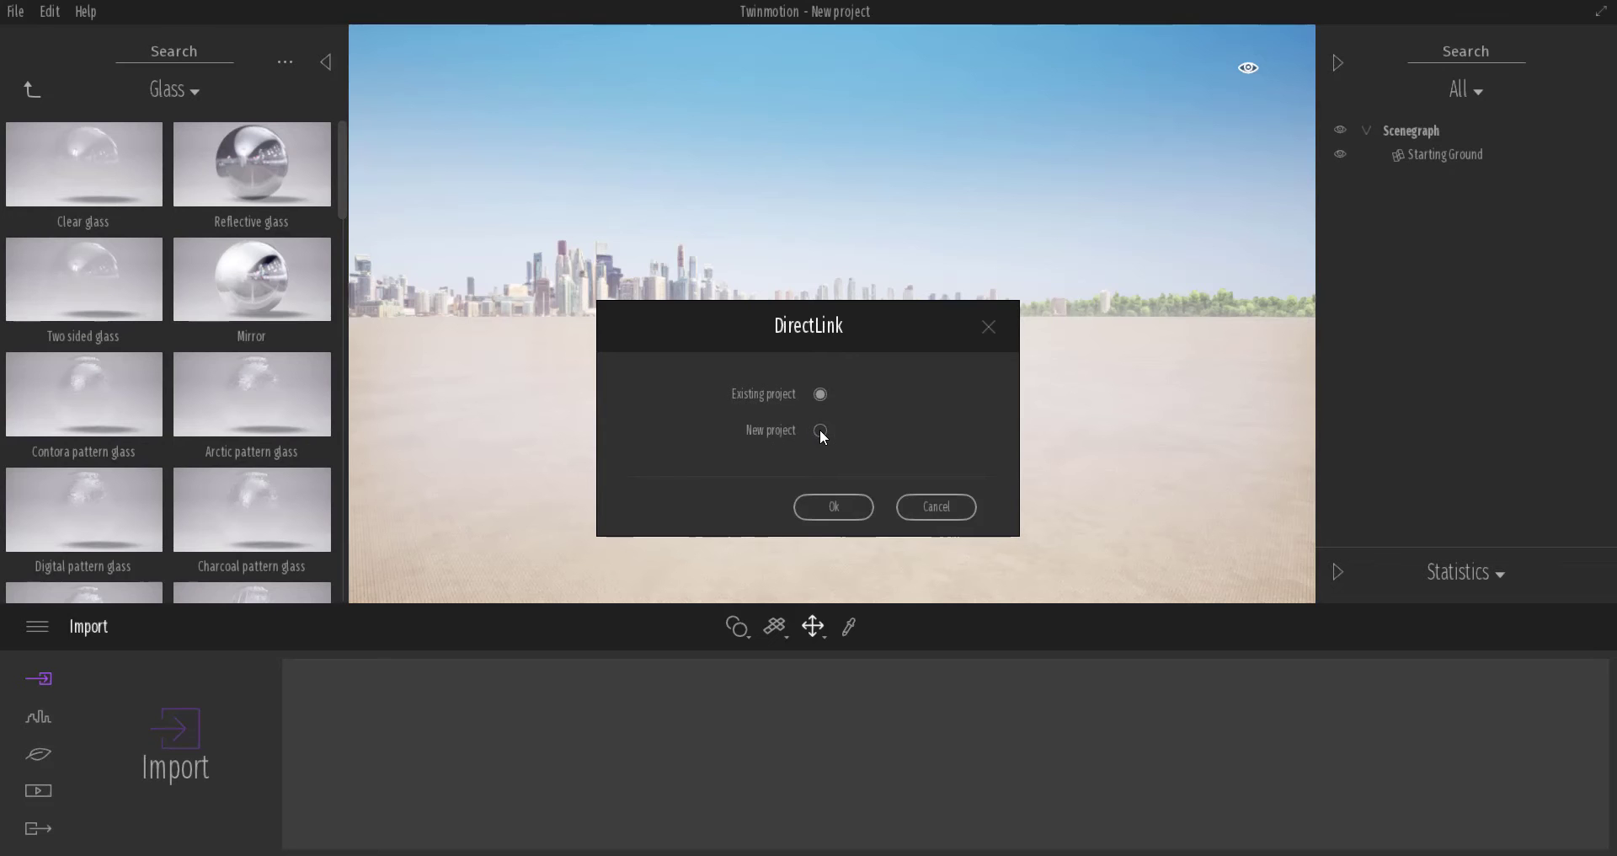
pyautogui.click(836, 506)
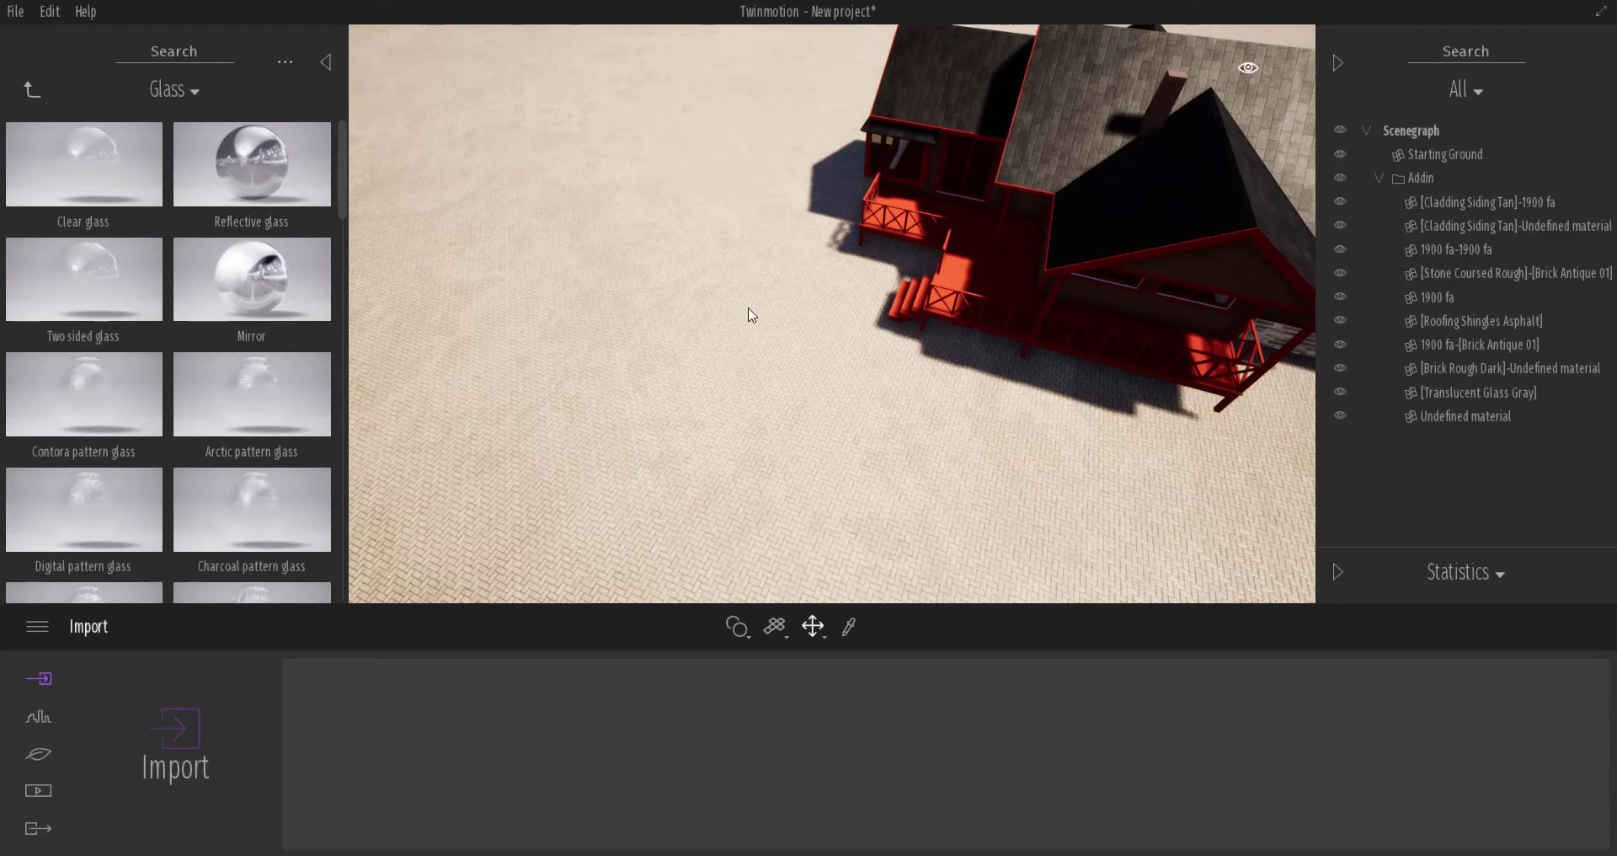
# Examine the imported house in Twinmotion from several angles while comparing it with the SketchUp view.
pyautogui.keyDown('shift'); pyautogui.moveTo(750, 376); pyautogui.dragTo(700, 374, button='middle'); pyautogui.keyUp('shift')
pyautogui.scroll(2, 756, 319)
pyautogui.scroll(5, 757, 319)
pyautogui.scroll(-3, 927, 314)
pyautogui.keyDown('shift'); pyautogui.moveTo(926, 313); pyautogui.dragTo(809, 362, button='middle'); pyautogui.keyUp('shift')
pyautogui.keyDown('shift'); pyautogui.moveTo(994, 220); pyautogui.dragTo(993, 213, button='middle'); pyautogui.keyUp('shift')
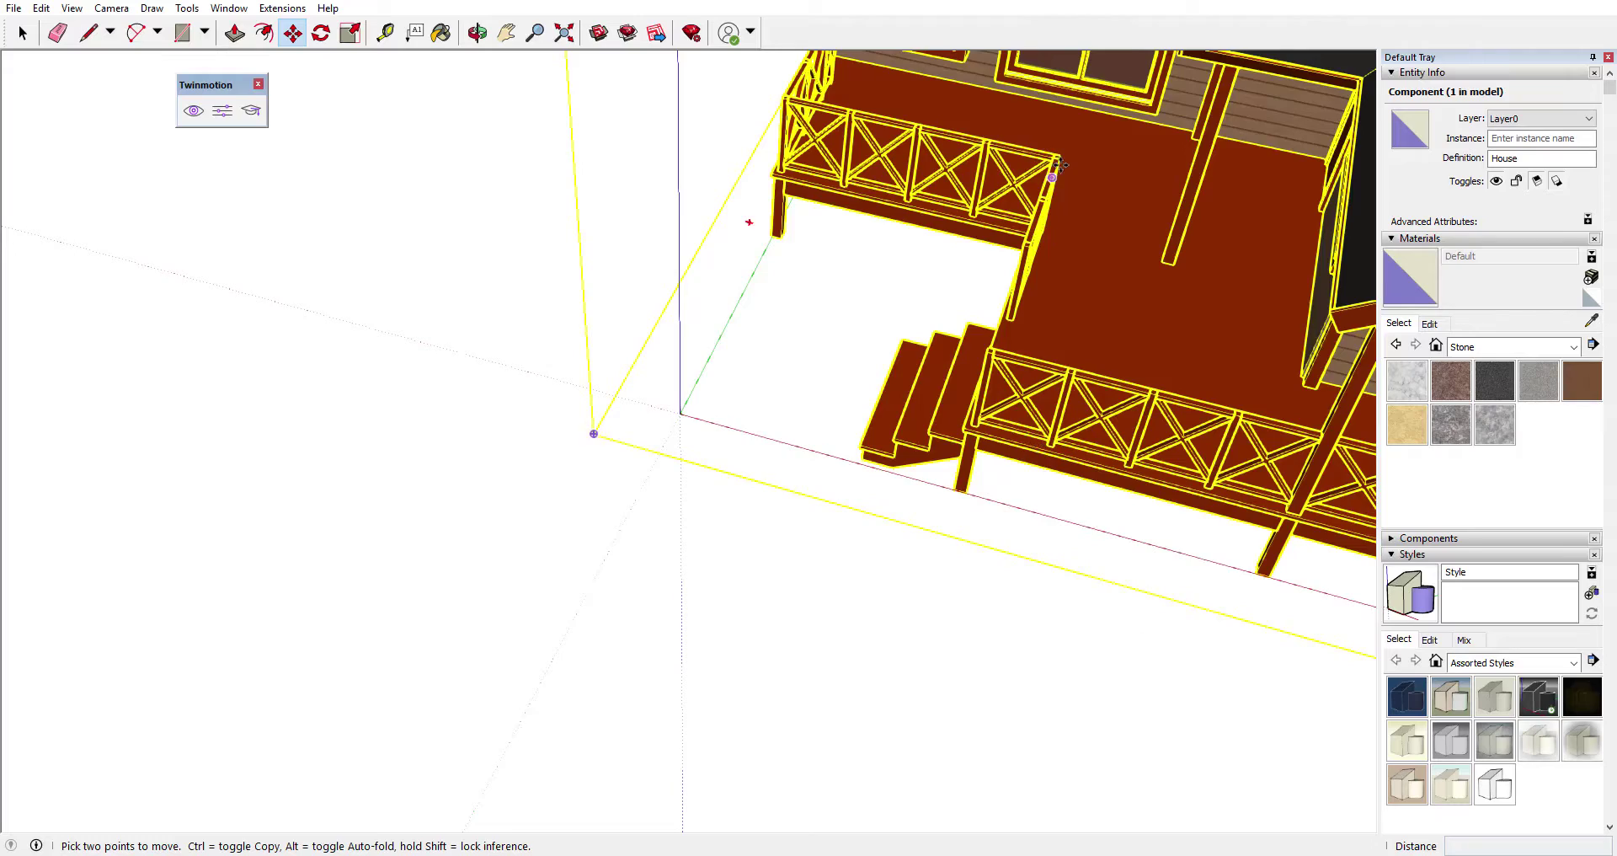
pyautogui.moveTo(596, 432)
pyautogui.mouseDown(button='middle')
pyautogui.moveTo(876, 264)
pyautogui.moveTo(1120, 426)
pyautogui.moveTo(906, 623)
pyautogui.moveTo(671, 415)
pyautogui.moveTo(426, 241)
pyautogui.moveTo(654, 415)
pyautogui.moveTo(445, 385)
pyautogui.moveTo(445, 473)
pyautogui.mouseUp(button='middle')
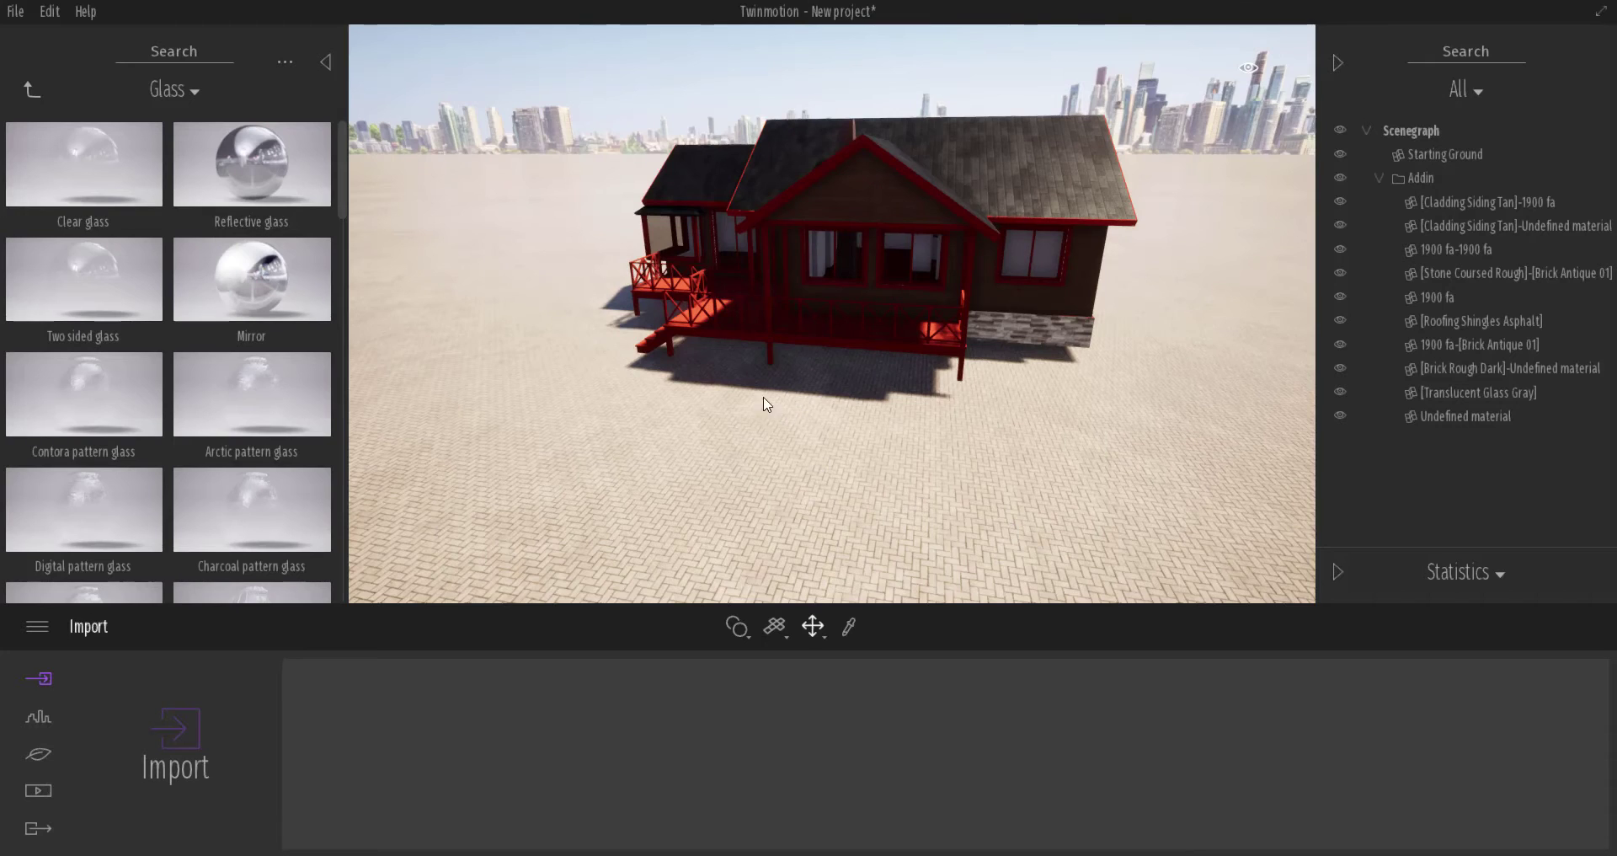
pyautogui.keyDown('shift'); pyautogui.moveTo(708, 404); pyautogui.dragTo(809, 354, button='middle'); pyautogui.keyUp('shift')
pyautogui.keyDown('shift'); pyautogui.moveTo(539, 362); pyautogui.dragTo(508, 352, button='middle'); pyautogui.keyUp('shift')
# Select the Starting Ground in Twinmotion and raise it vertically by about 0.37 towards the base of the house.
pyautogui.scroll(-3, 509, 352)
pyautogui.keyDown('shift'); pyautogui.moveTo(885, 374); pyautogui.dragTo(656, 370, button='middle'); pyautogui.keyUp('shift')
pyautogui.moveTo(1188, 565); pyautogui.dragTo(918, 351, button='middle')
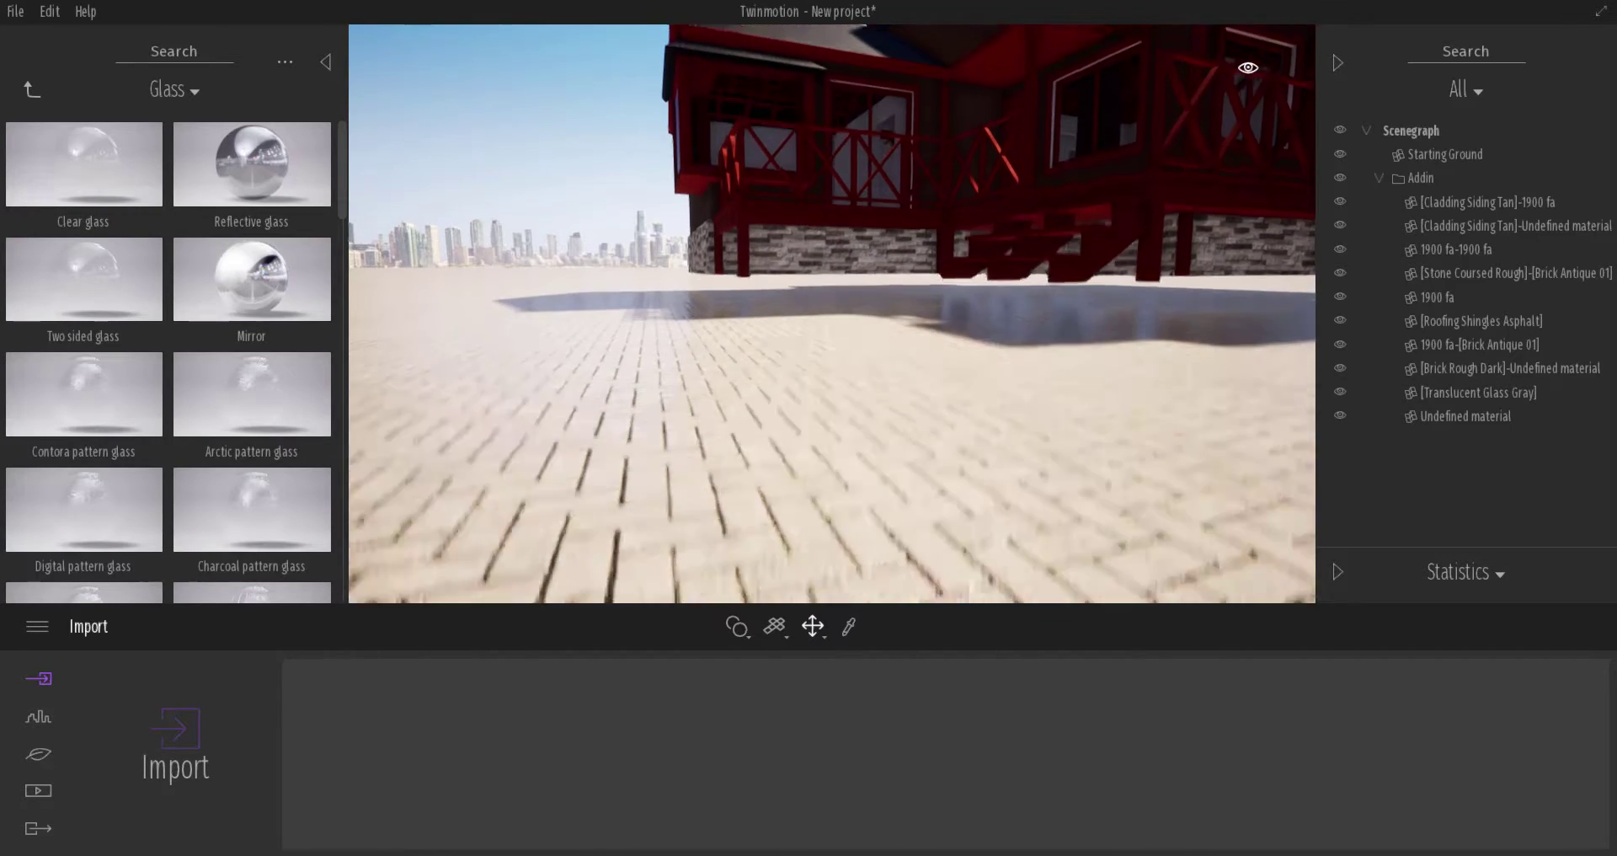
pyautogui.click(926, 465)
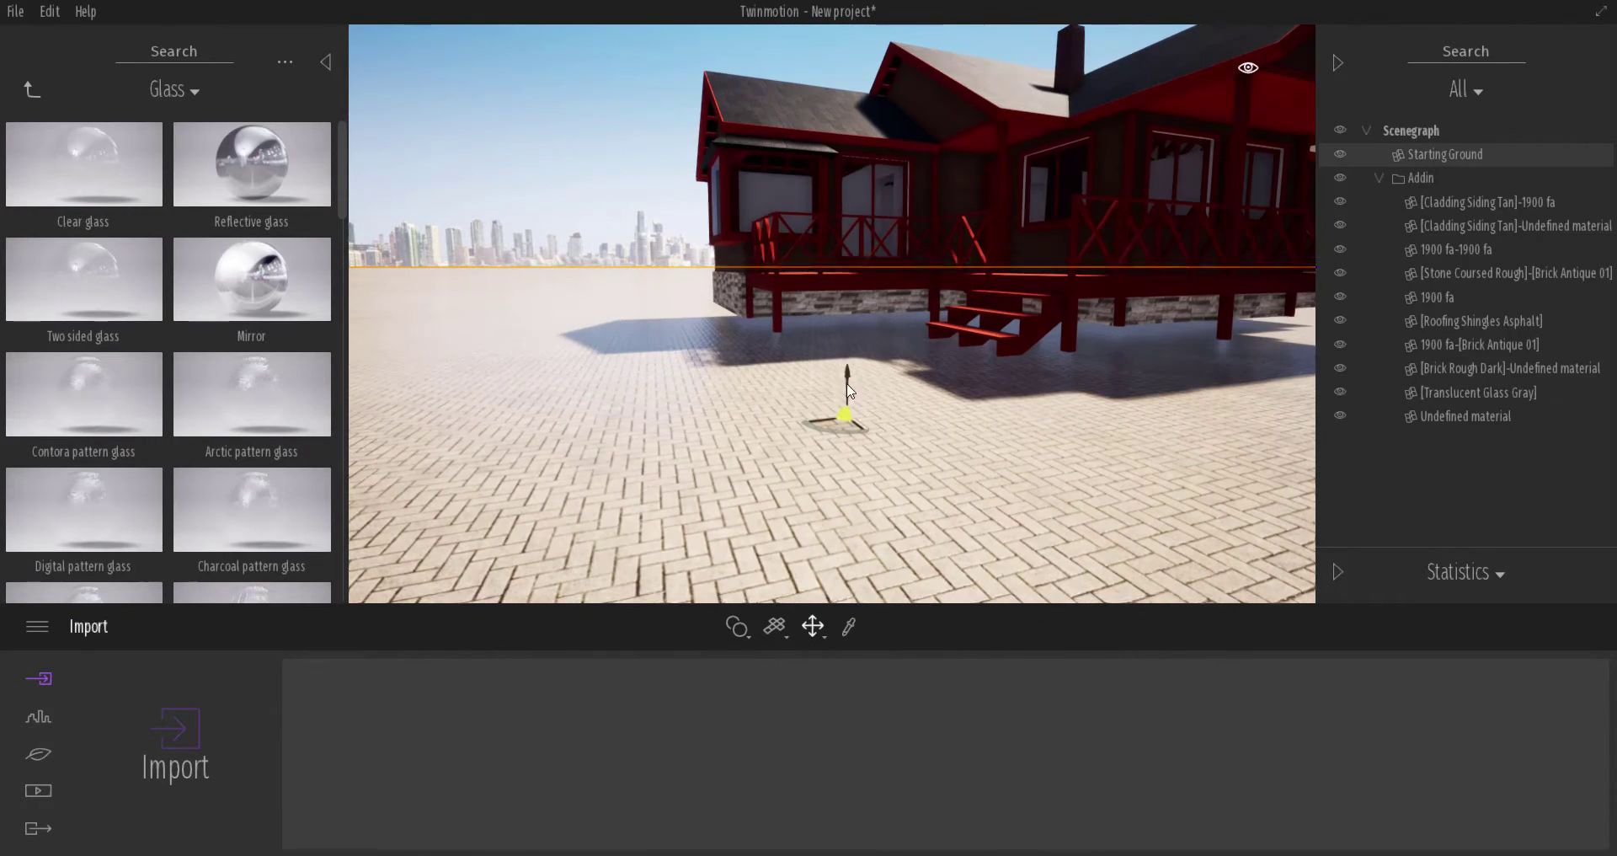
pyautogui.moveTo(853, 379); pyautogui.dragTo(846, 330)
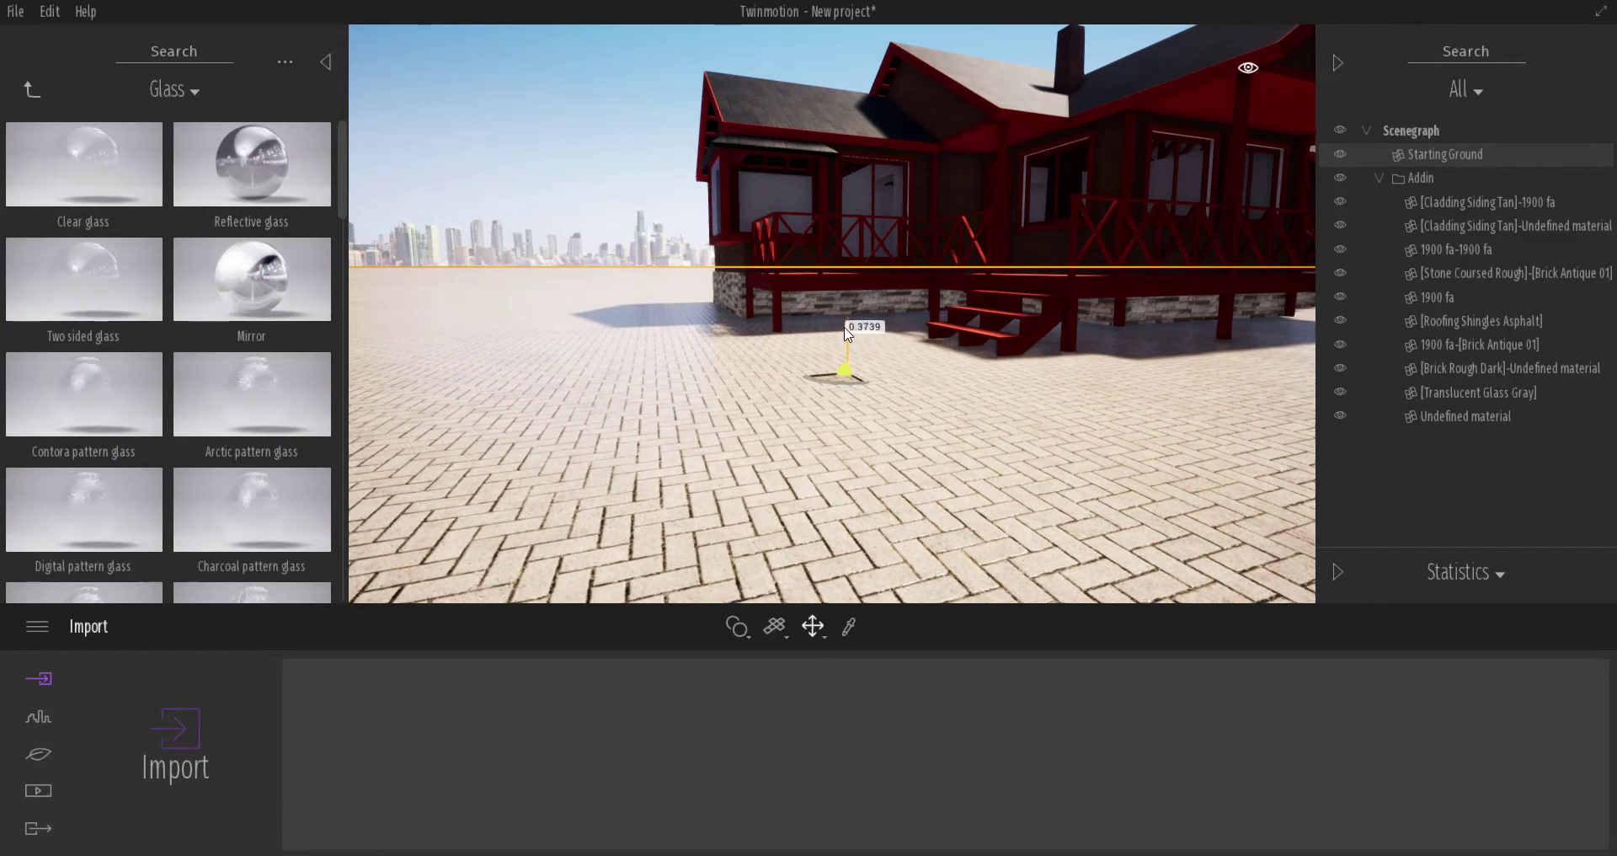
# Apply the Reflective glass material to the windows of the house.
pyautogui.keyDown('shift'); pyautogui.moveTo(909, 249); pyautogui.dragTo(926, 51, button='middle'); pyautogui.keyUp('shift')
pyautogui.keyDown('shift'); pyautogui.moveTo(905, 308); pyautogui.dragTo(859, 177, button='middle'); pyautogui.keyUp('shift')
pyautogui.scroll(2, 891, 268)
pyautogui.moveTo(240, 164); pyautogui.dragTo(742, 280)
pyautogui.keyDown('shift'); pyautogui.moveTo(768, 305); pyautogui.dragTo(590, 295, button='middle'); pyautogui.keyUp('shift')
# Switch to SketchUp, bring the whole house into view and deselect it.
pyautogui.scroll(-3, 801, 295)
pyautogui.scroll(-3, 801, 295)
pyautogui.moveTo(1288, 313); pyautogui.dragTo(1297, 472, button='middle')
pyautogui.moveTo(1252, 379); pyautogui.dragTo(1314, 367, button='middle')
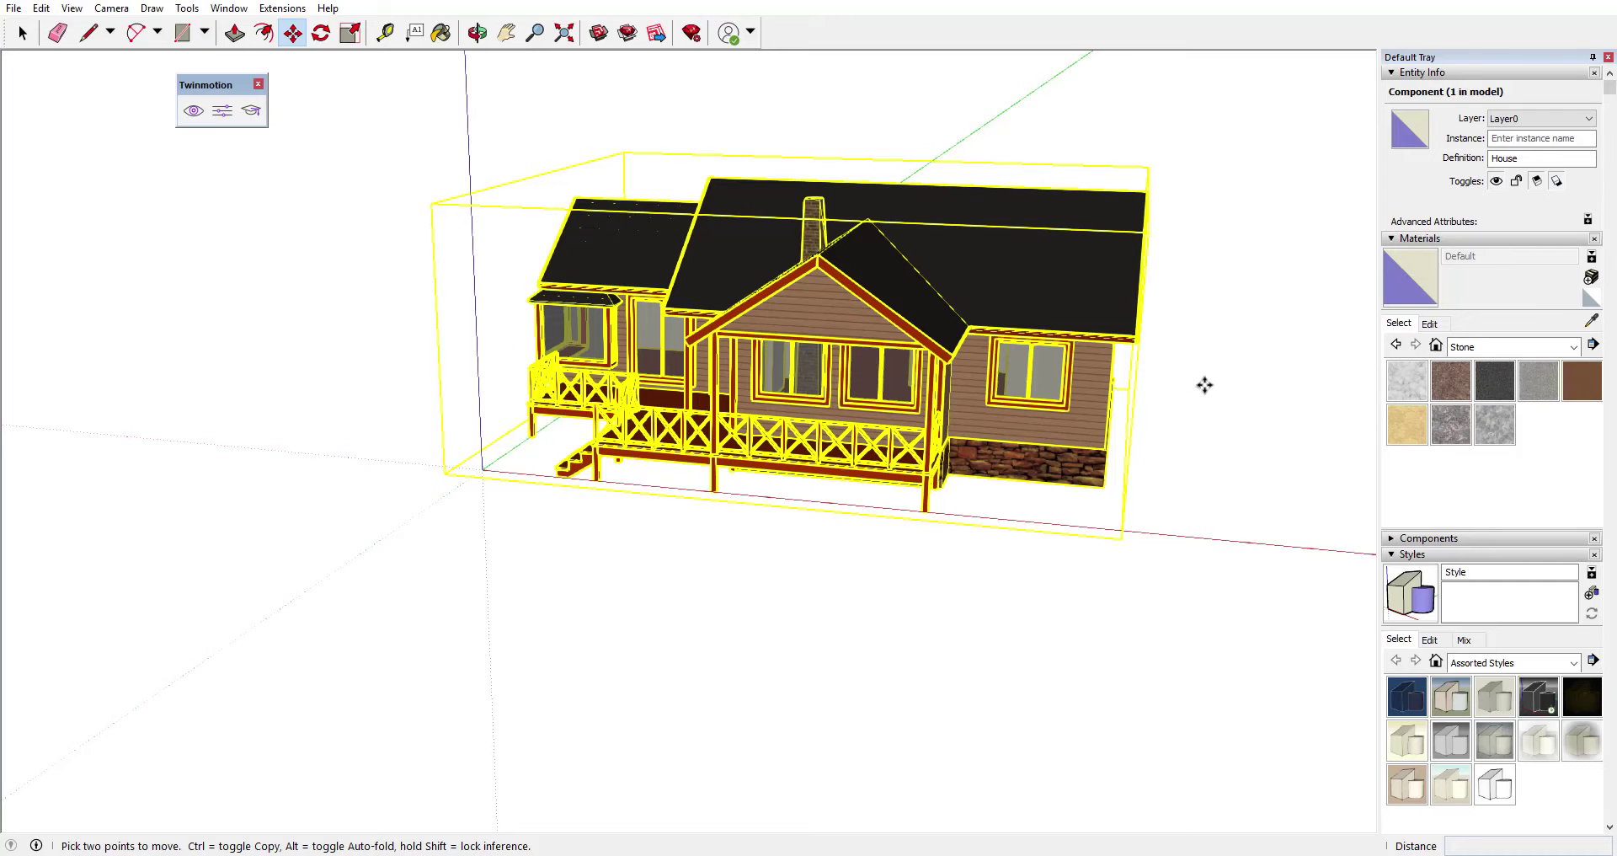
pyautogui.click(22, 33)
pyautogui.click(282, 262)
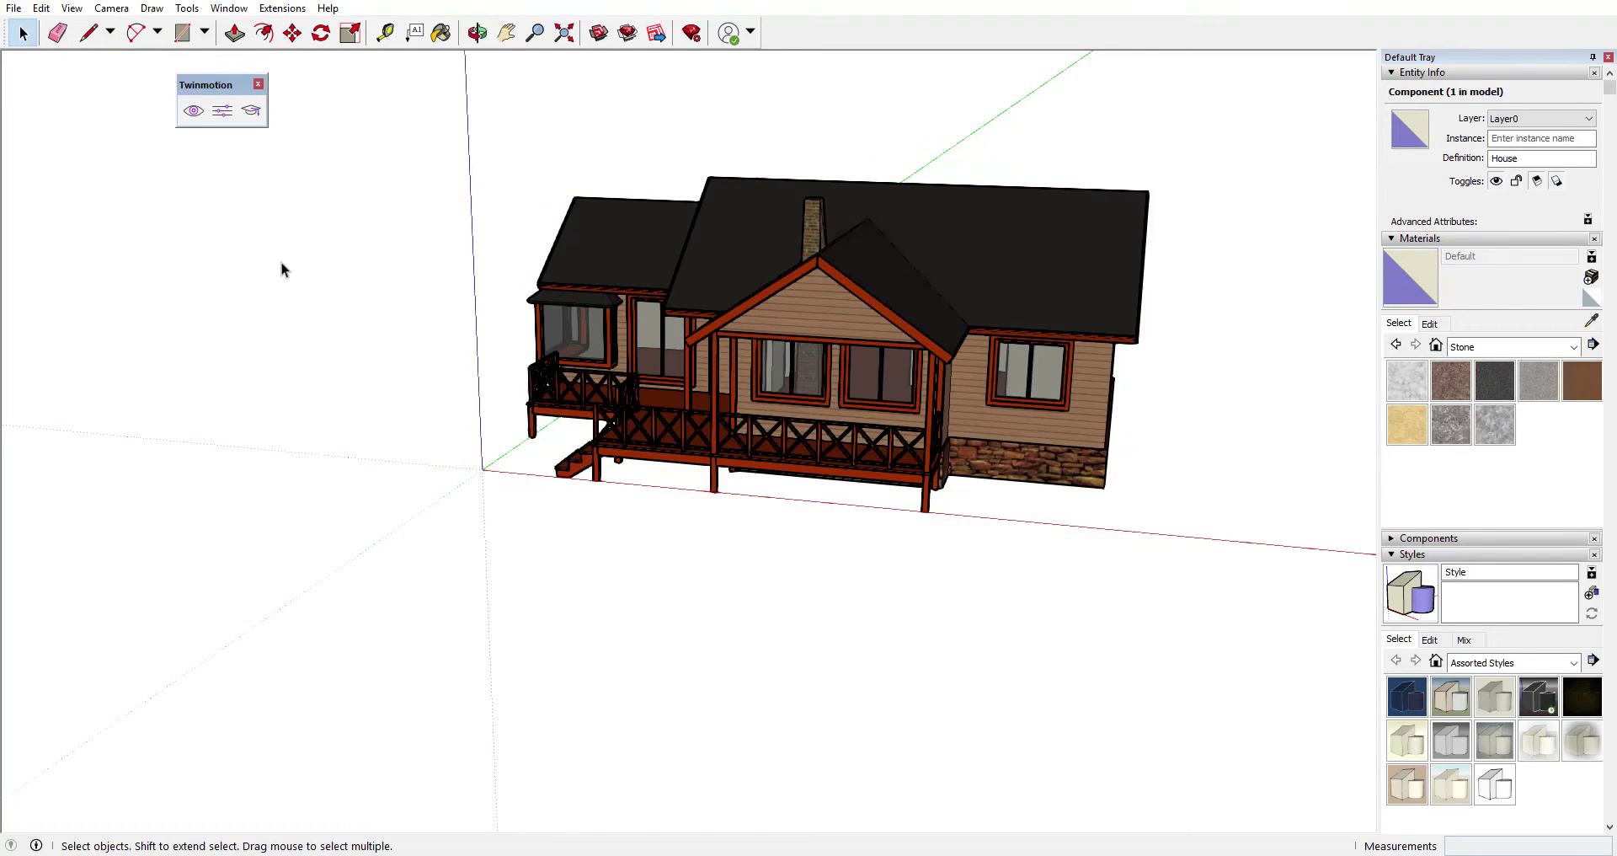
# Draw a rectangle on the ground in front of the house's stone base, beside the end of the porch.
pyautogui.click(182, 33)
pyautogui.moveTo(1206, 477); pyautogui.dragTo(1251, 591, button='middle')
pyautogui.moveTo(830, 567); pyautogui.dragTo(859, 531, button='middle')
pyautogui.scroll(5, 876, 518)
pyautogui.click(797, 475)
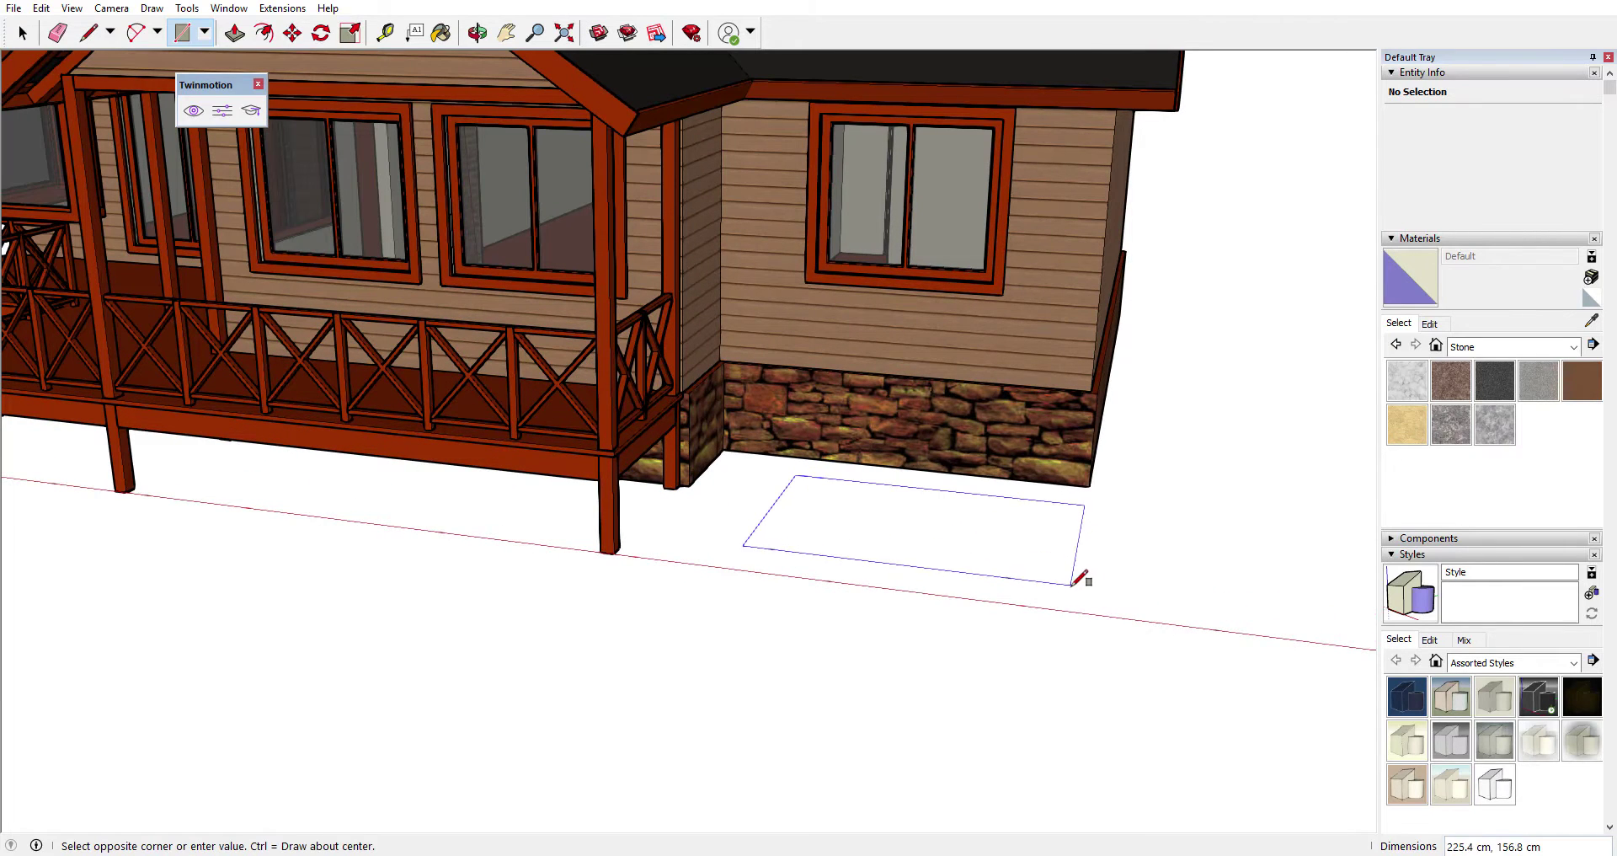
pyautogui.click(1083, 607)
# Push/Pull the ground rectangle up about 60 cm into a solid box.
pyautogui.press('p')
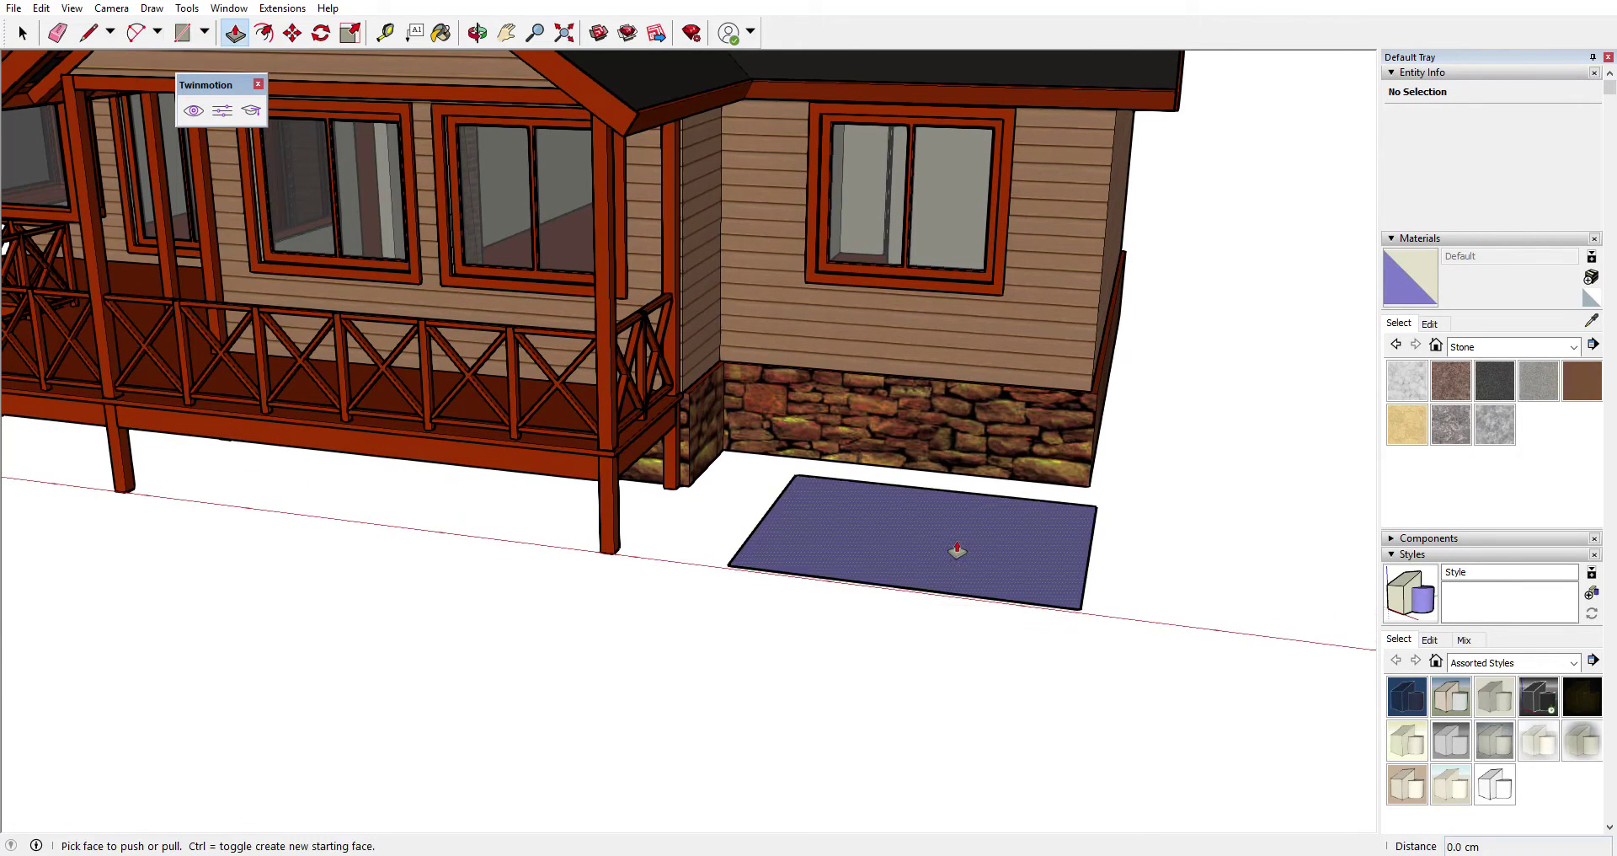
pyautogui.click(971, 539)
pyautogui.click(947, 470)
# Offset the outline of the box's top face inward to leave a narrow rim.
pyautogui.moveTo(880, 518); pyautogui.dragTo(970, 657, button='middle')
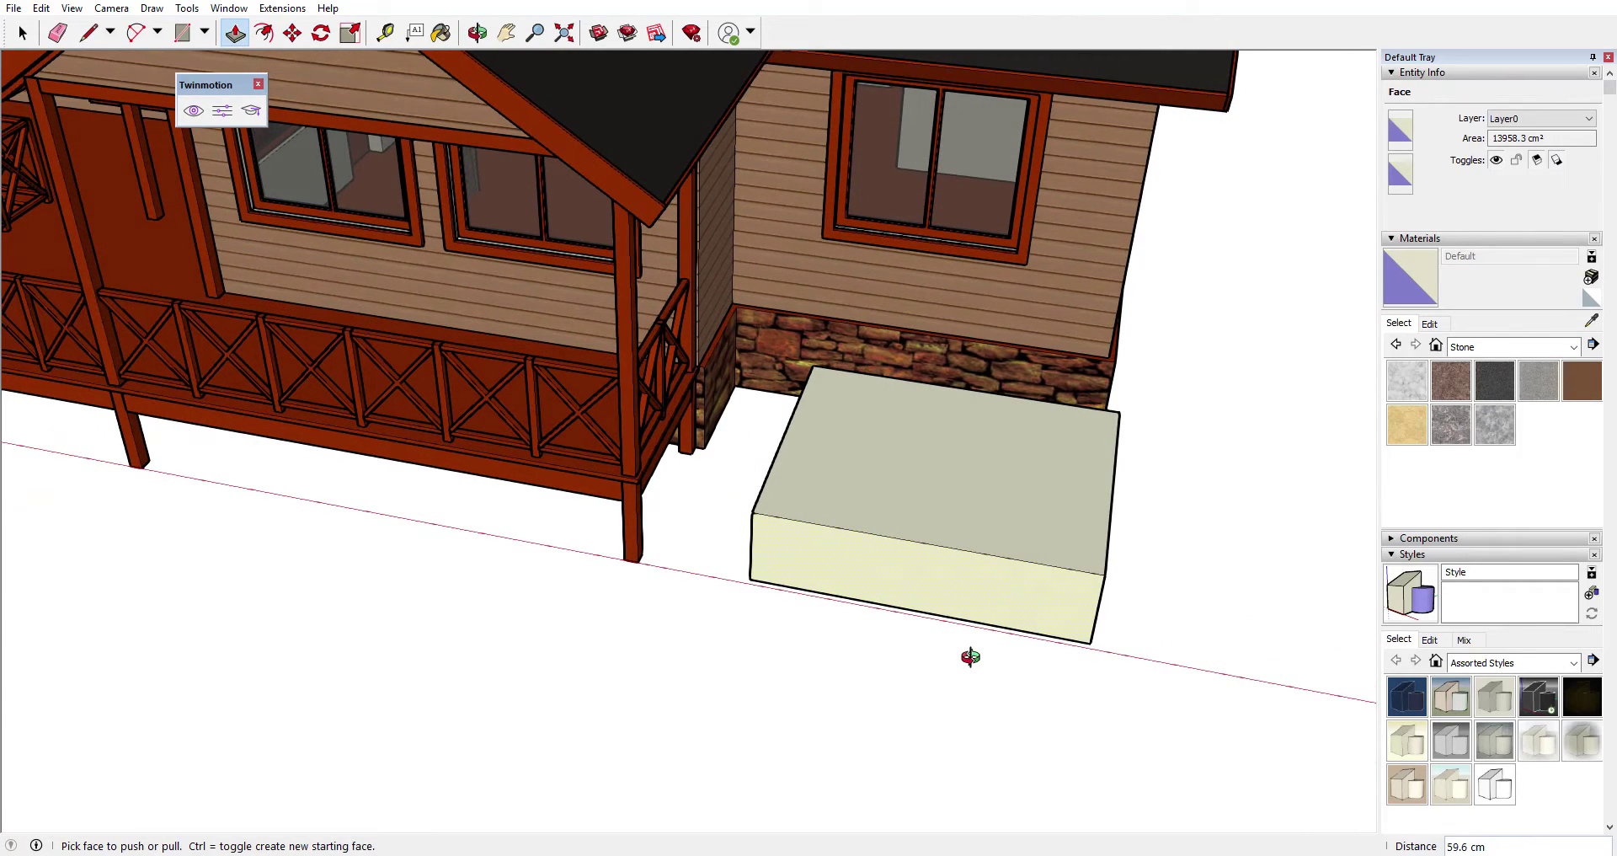
pyautogui.press('f')
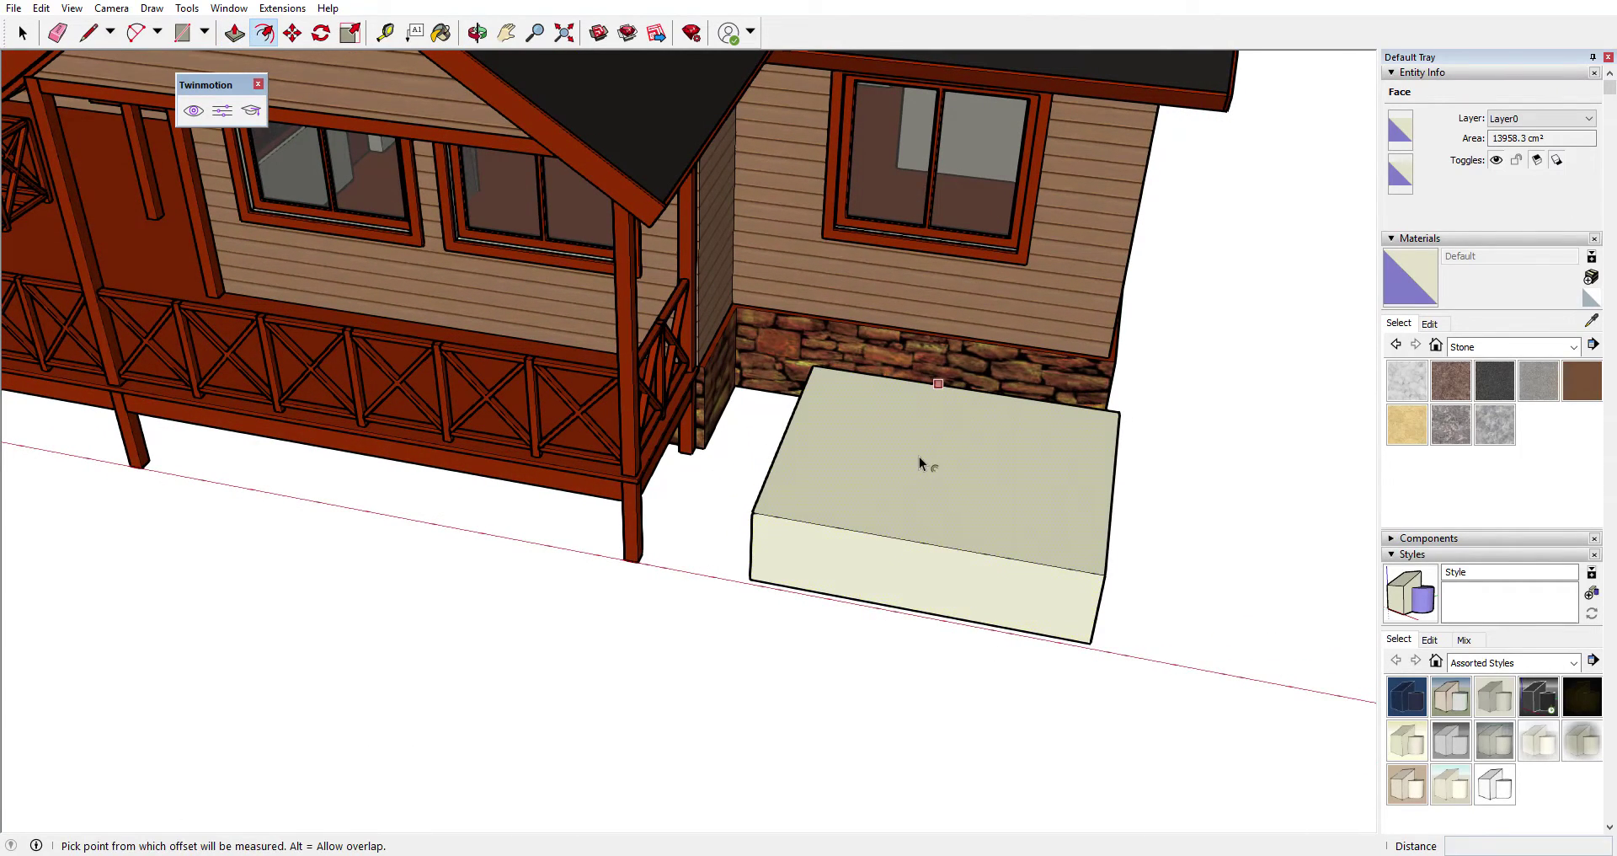
pyautogui.click(918, 457)
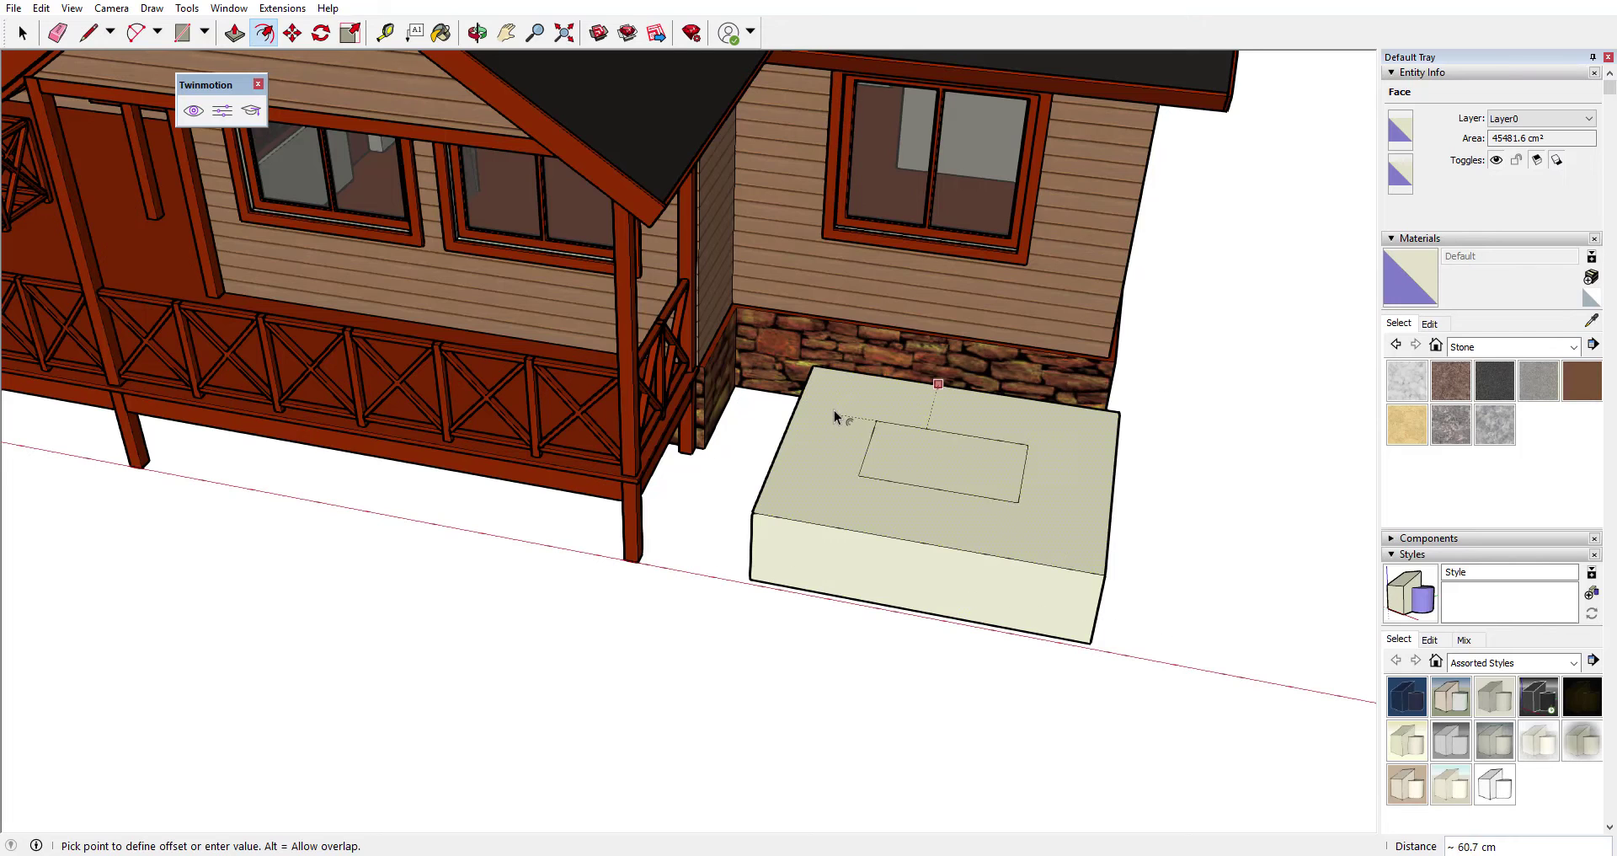
pyautogui.click(811, 380)
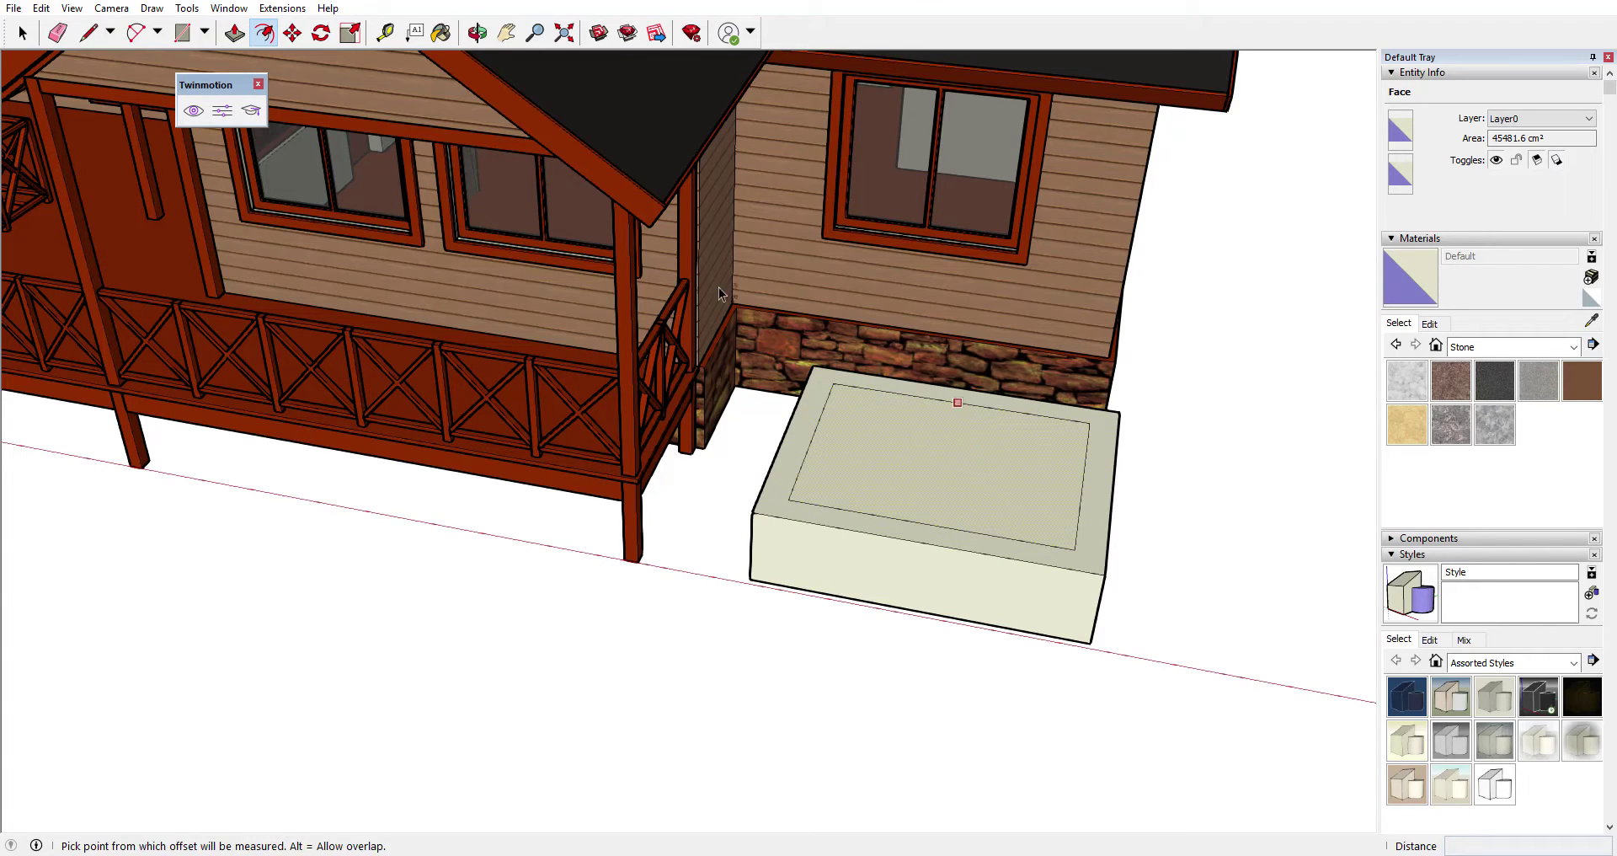
# Push the inner top face down into the box to form an open basin, and end the Push/Pull command.
pyautogui.press('p')
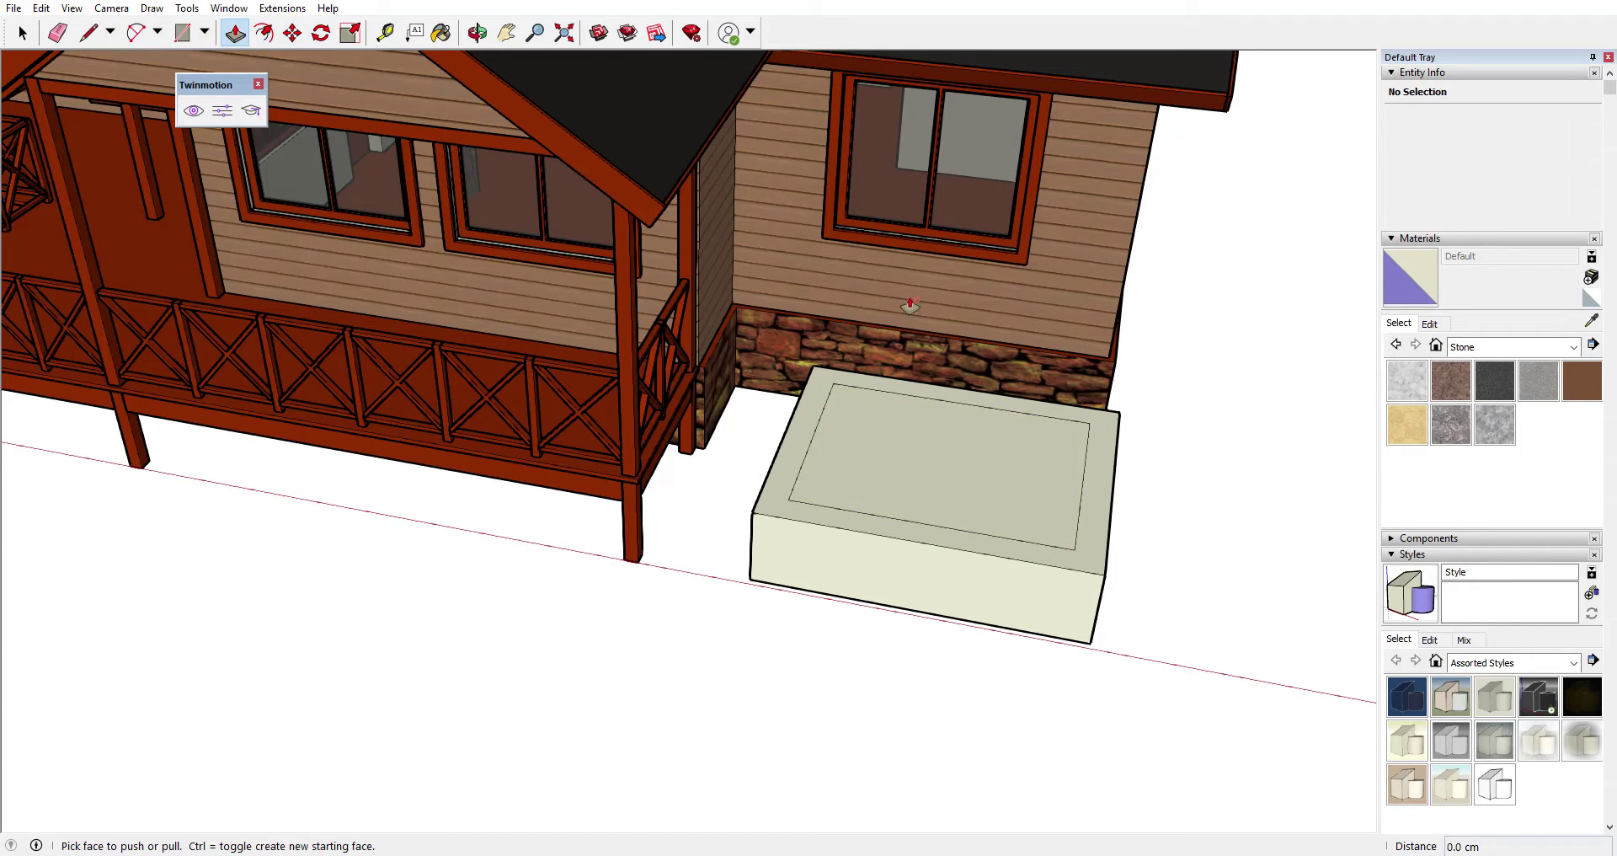
pyautogui.click(987, 495)
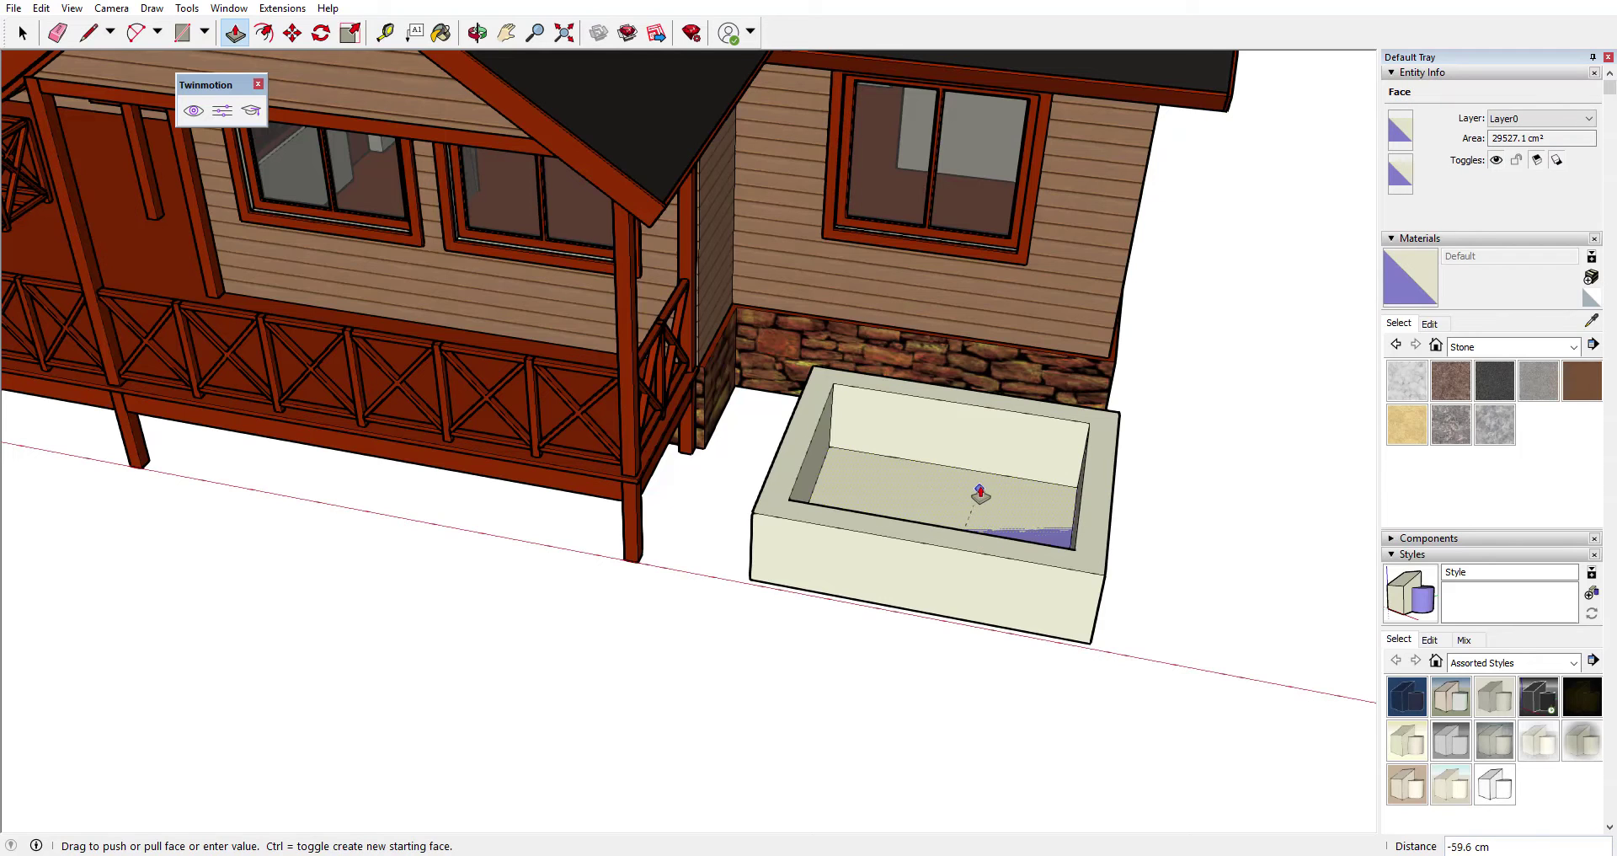
pyautogui.press('Escape')
pyautogui.click(967, 507)
pyautogui.click(958, 511)
pyautogui.press('space')
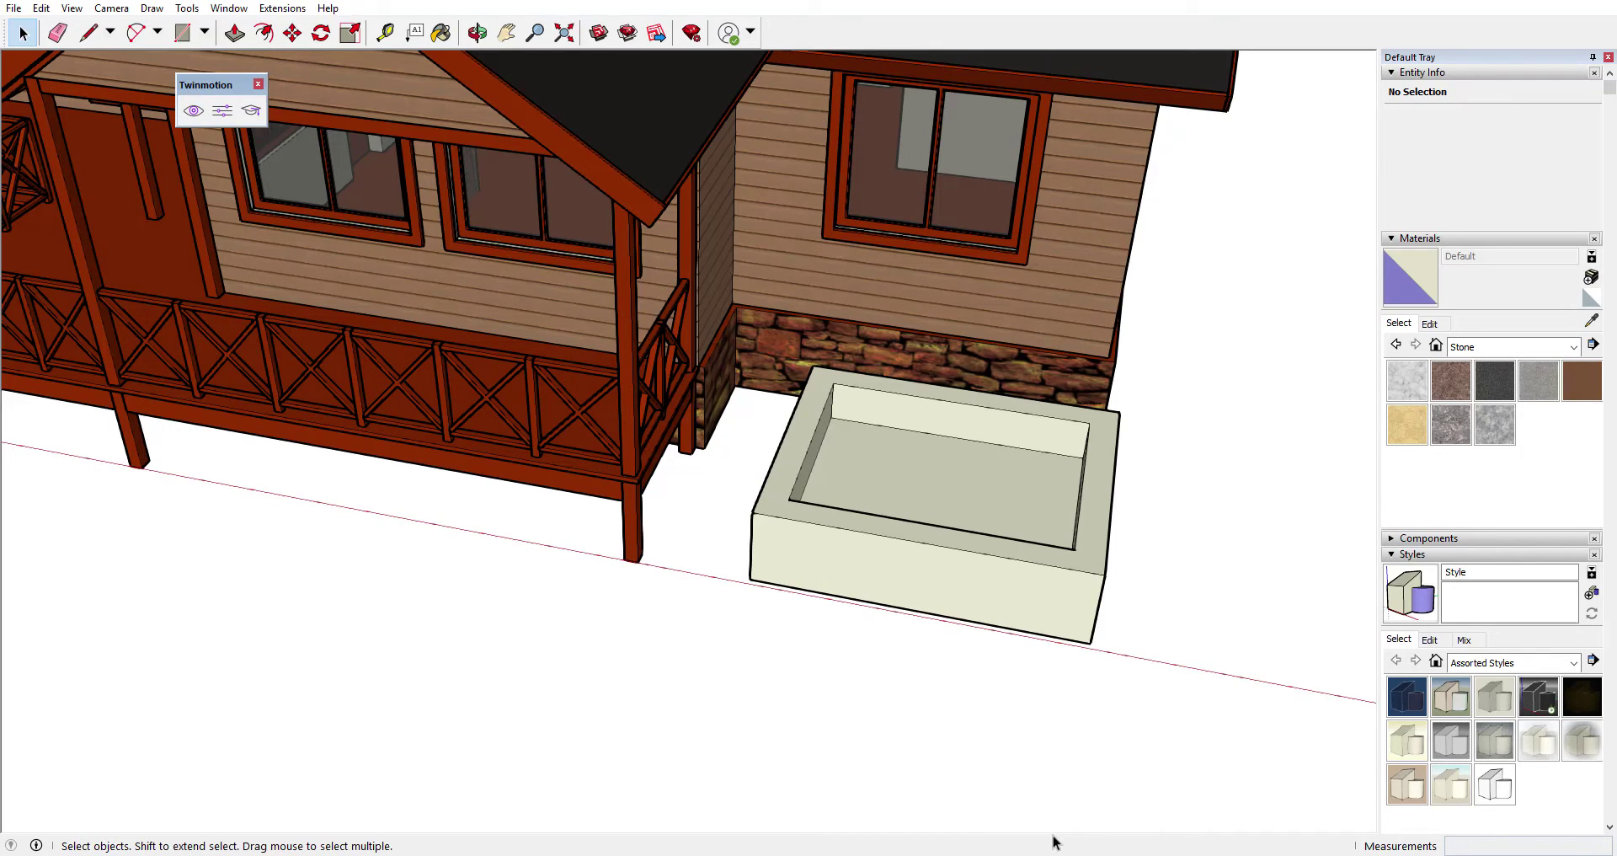
# Switch to Twinmotion and examine the new basin beside the house, changing the viewpoint from both SketchUp and Twinmotion.
pyautogui.click(903, 855)
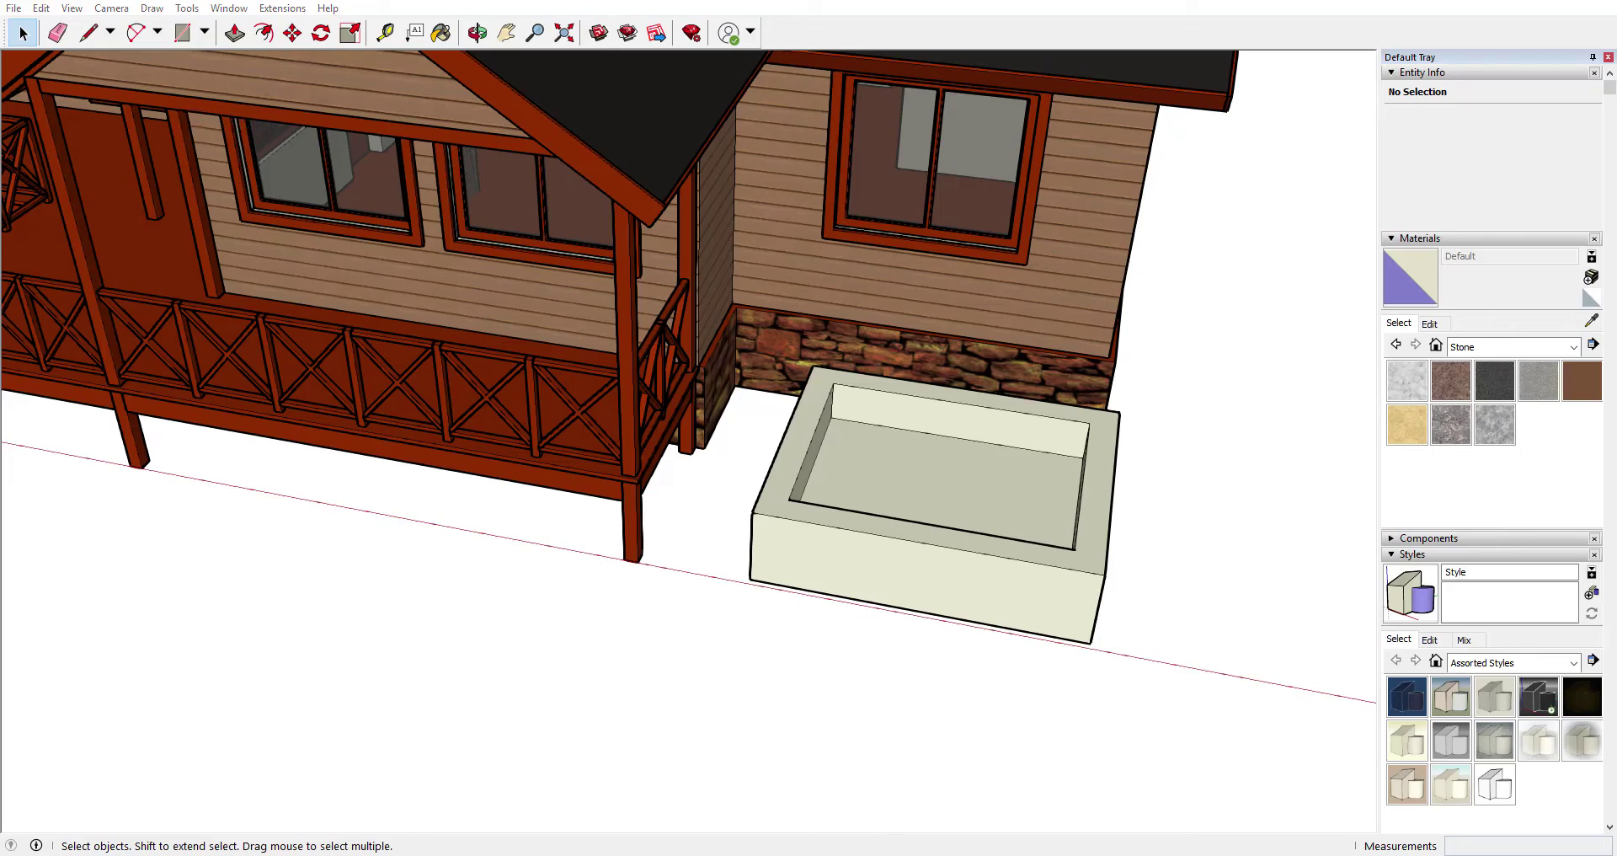
pyautogui.keyDown('shift'); pyautogui.moveTo(1052, 451); pyautogui.dragTo(998, 441, button='middle'); pyautogui.keyUp('shift')
pyautogui.scroll(3, 1039, 425)
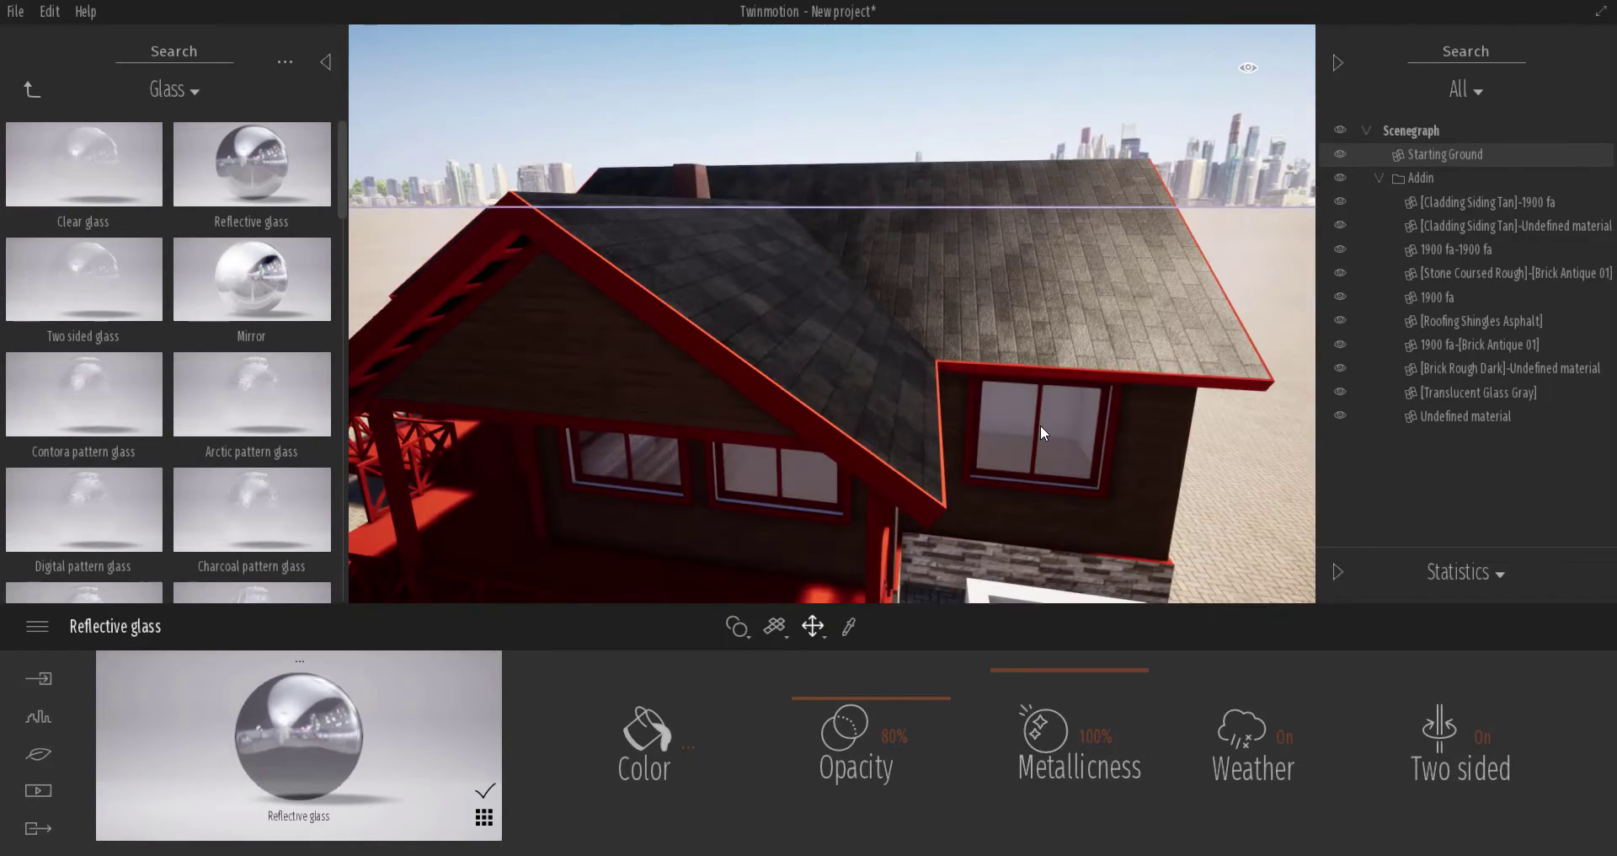
pyautogui.scroll(-3, 1039, 424)
pyautogui.keyDown('shift'); pyautogui.moveTo(1098, 477); pyautogui.dragTo(900, 429, button='middle'); pyautogui.keyUp('shift')
pyautogui.scroll(-4, 1043, 484)
pyautogui.scroll(-1, 901, 429)
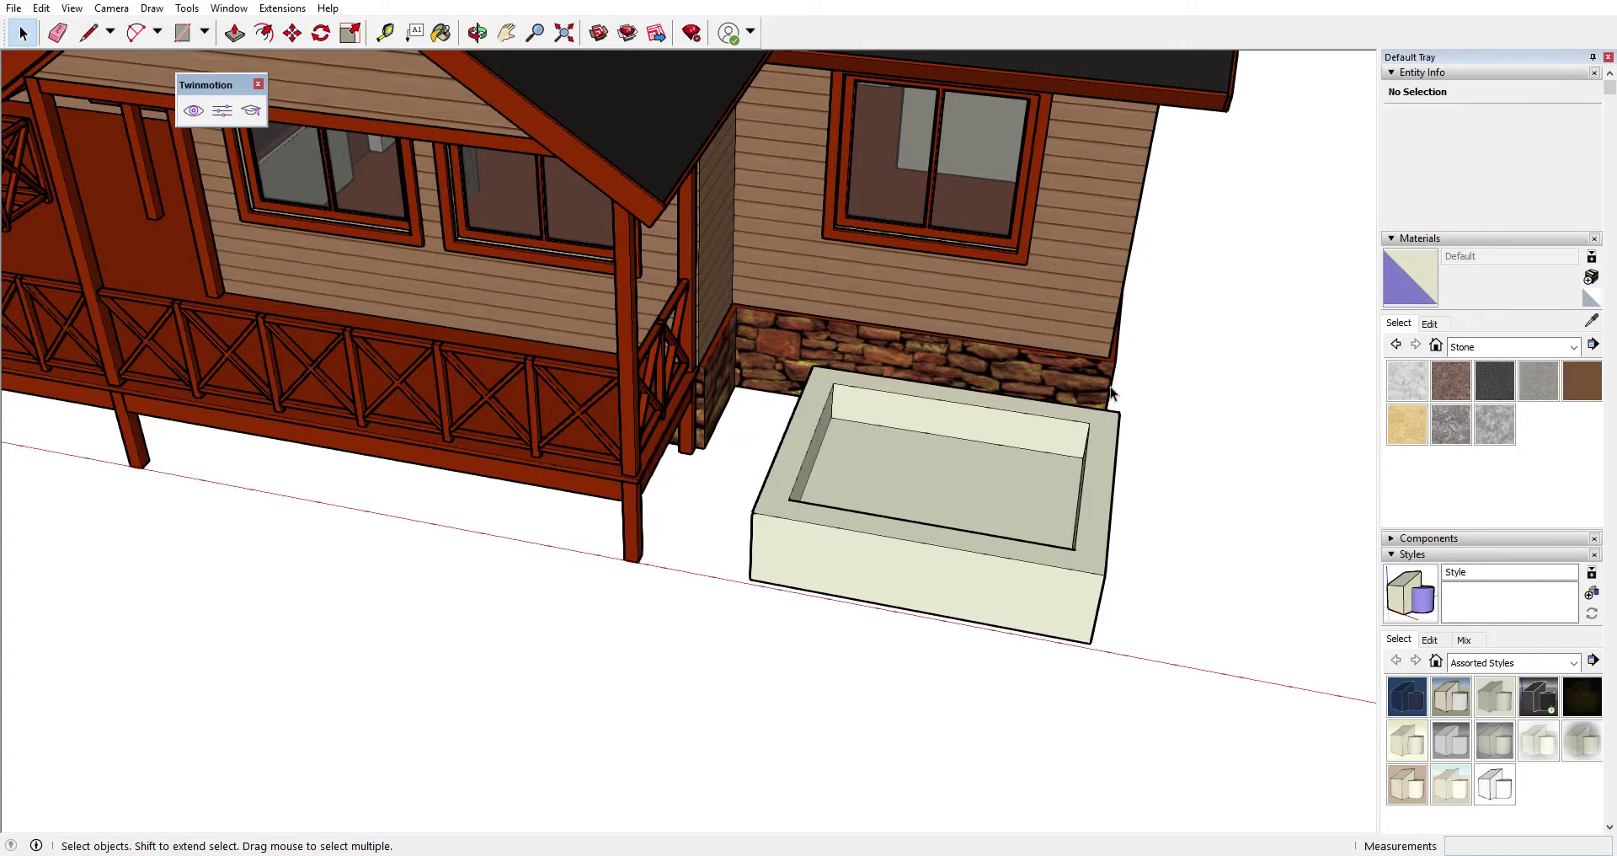
pyautogui.scroll(-8, 1110, 390)
pyautogui.moveTo(1130, 392)
pyautogui.mouseDown(button='middle')
pyautogui.moveTo(1027, 435)
pyautogui.moveTo(625, 451)
pyautogui.moveTo(1241, 369)
pyautogui.mouseUp(button='middle')
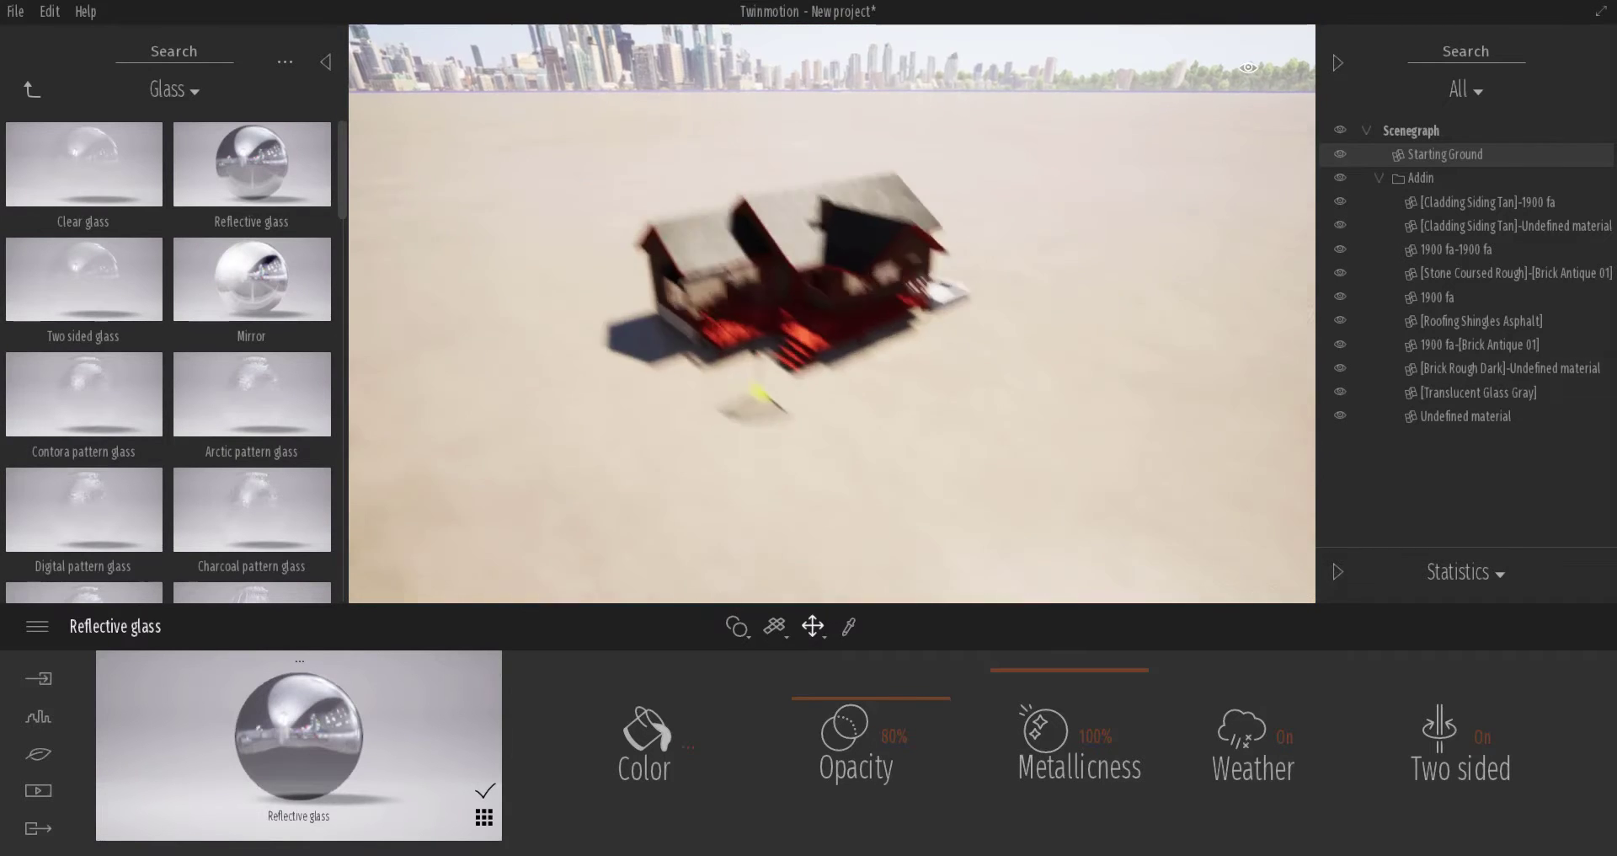
pyautogui.scroll(6, 887, 241)
pyautogui.scroll(-3, 1081, 398)
pyautogui.keyDown('shift'); pyautogui.moveTo(1081, 398); pyautogui.dragTo(1104, 426, button='middle'); pyautogui.keyUp('shift')
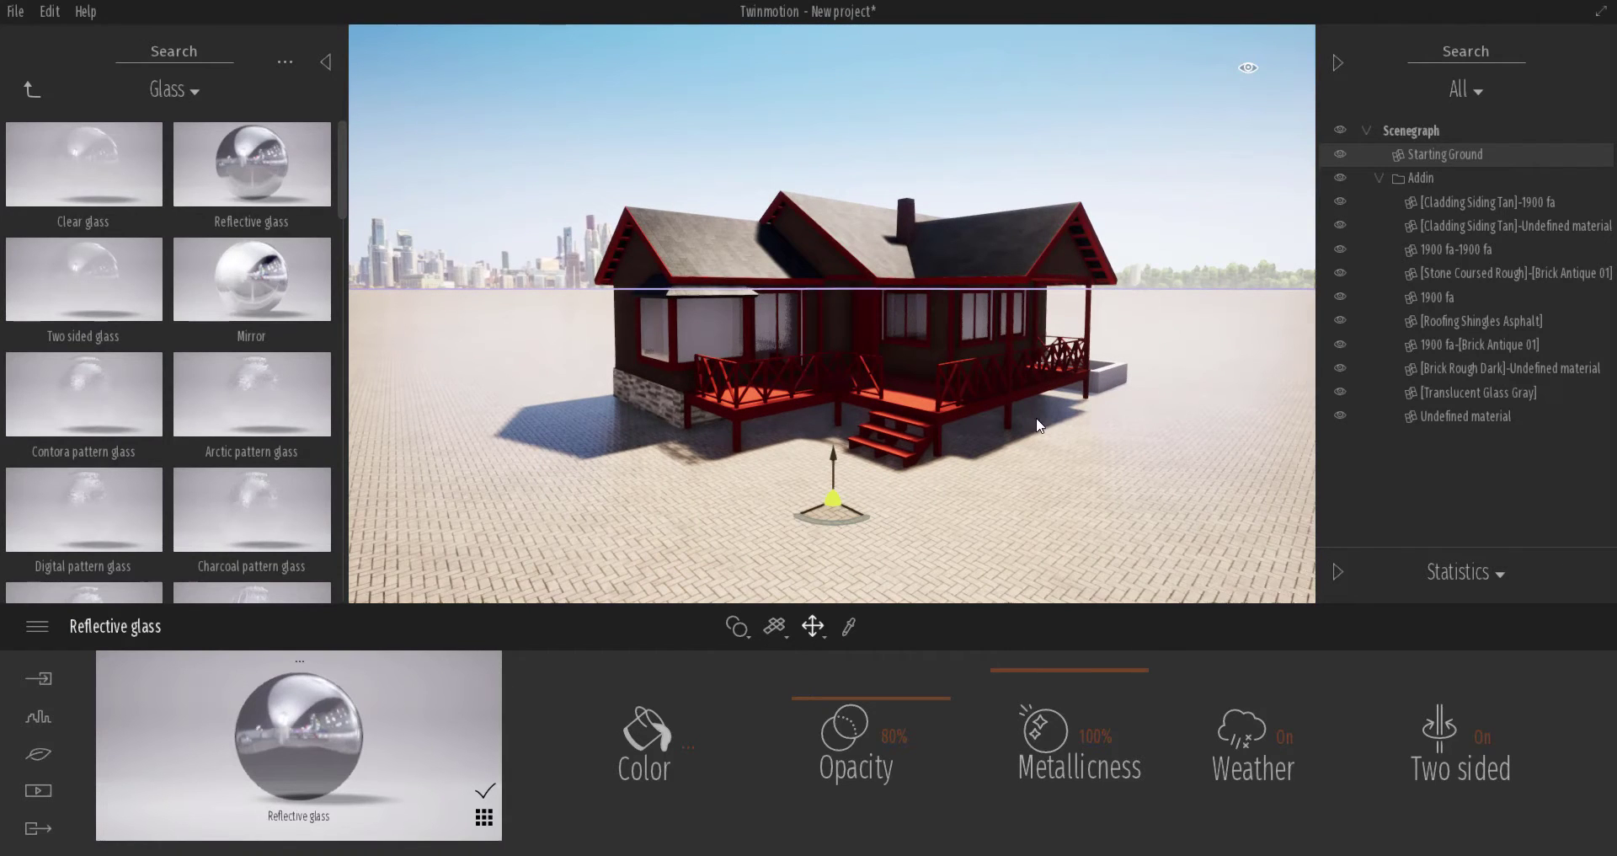
# Browse the Twinmotion material library, including the Glass and Manmade ground categories.
pyautogui.click(33, 90)
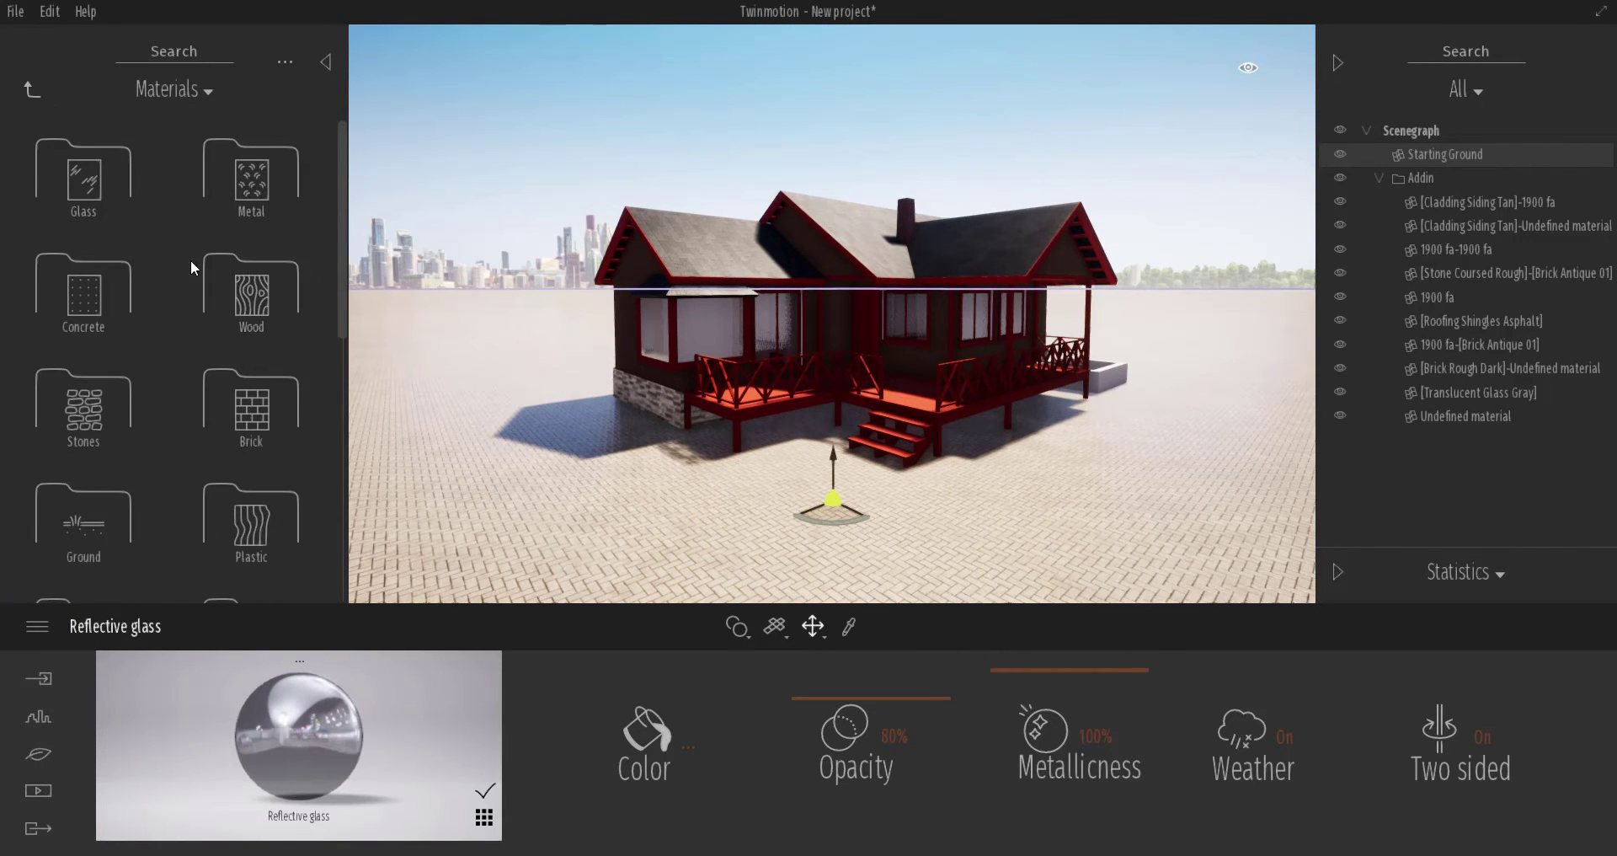
pyautogui.click(84, 177)
pyautogui.click(32, 90)
pyautogui.click(97, 517)
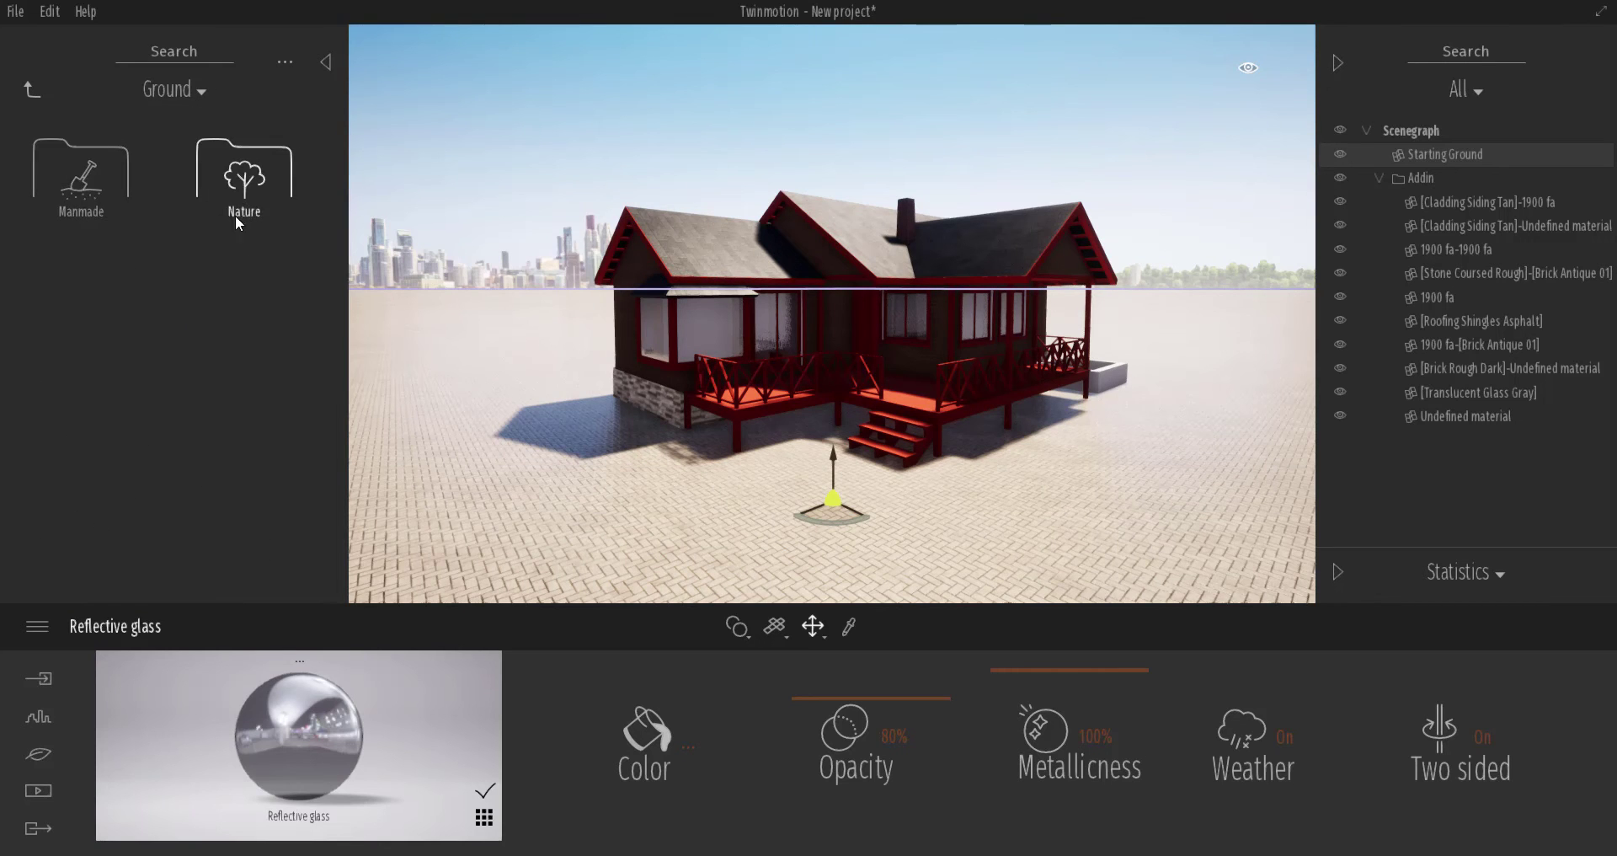
pyautogui.click(81, 172)
pyautogui.scroll(-3, 133, 300)
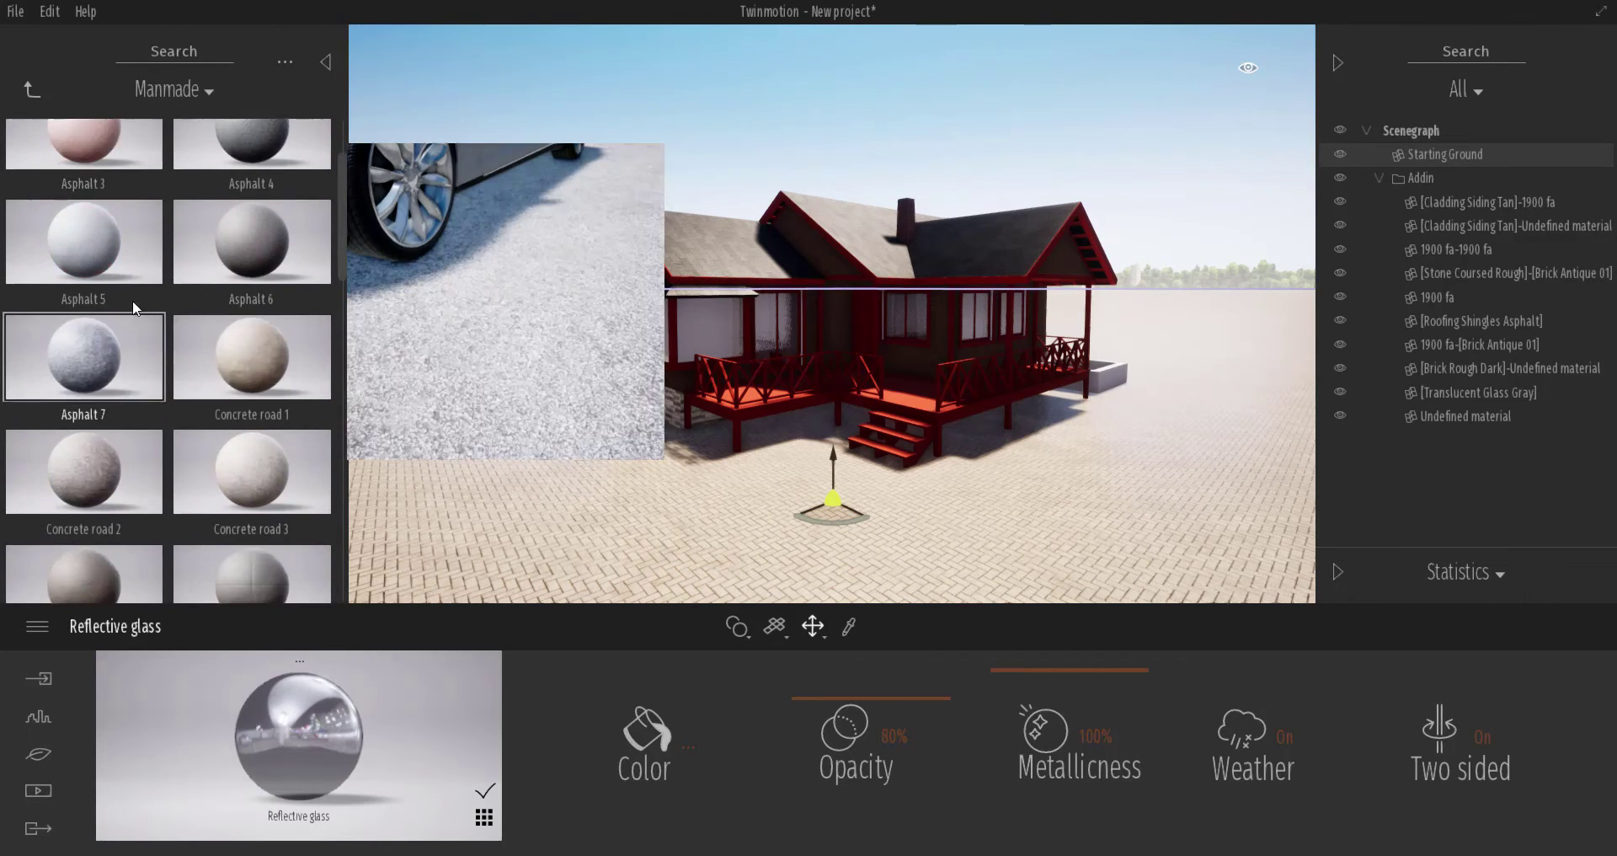
# Apply the Nature material Grassy ground to the Starting Ground, and replace it with Grass 3.
pyautogui.click(32, 89)
pyautogui.click(251, 189)
pyautogui.moveTo(251, 173); pyautogui.dragTo(421, 406)
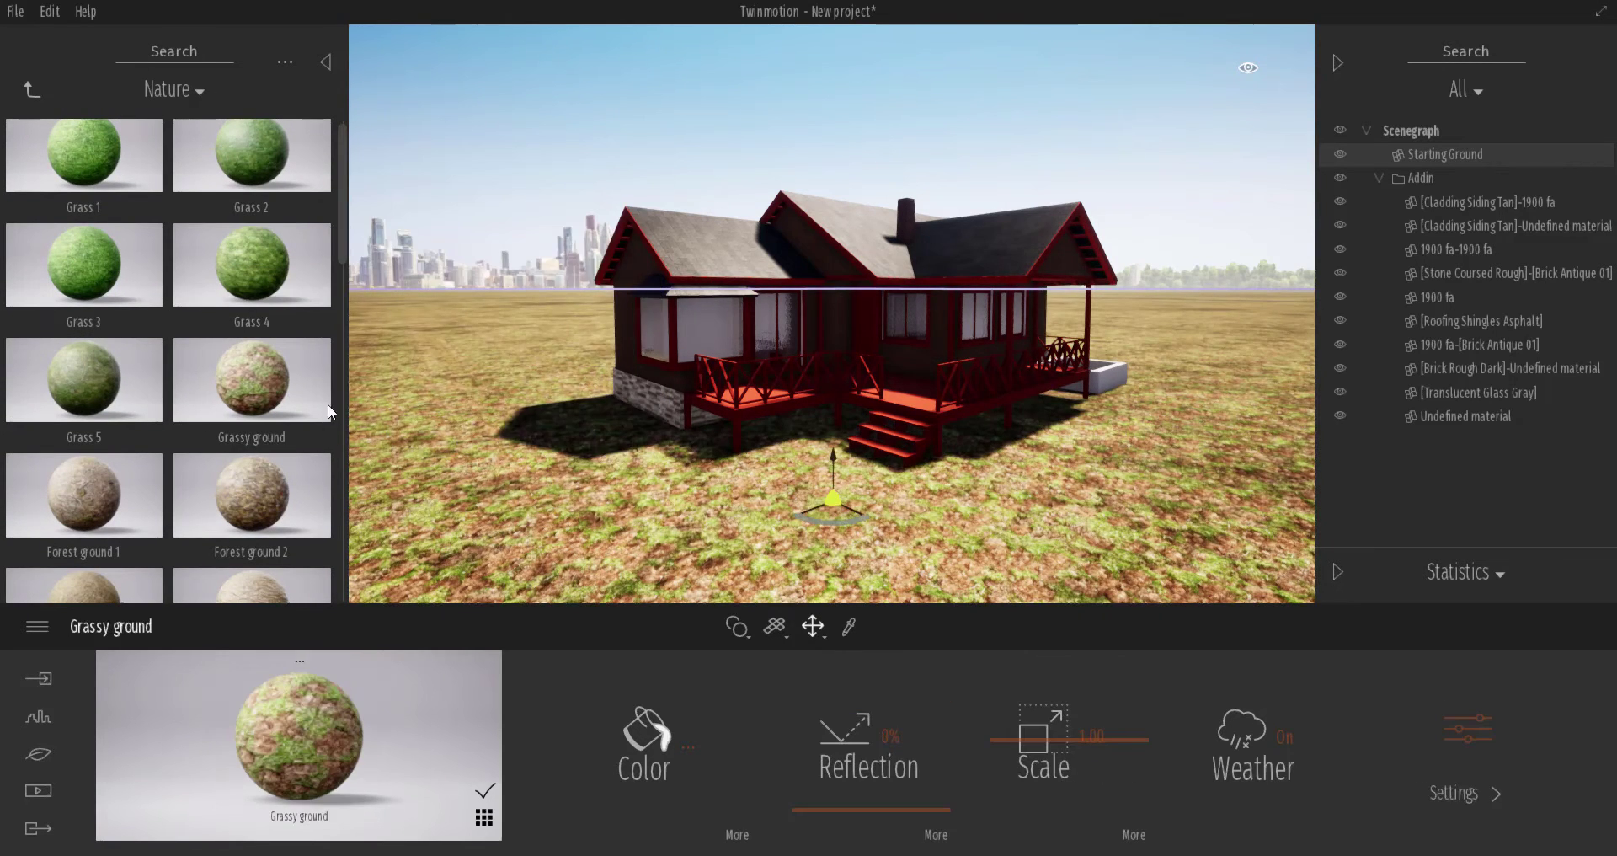
pyautogui.moveTo(84, 271); pyautogui.dragTo(967, 438)
pyautogui.keyDown('shift'); pyautogui.moveTo(967, 438); pyautogui.dragTo(776, 376, button='middle'); pyautogui.keyUp('shift')
pyautogui.scroll(-2, 776, 375)
pyautogui.scroll(1, 780, 347)
pyautogui.moveTo(779, 347); pyautogui.dragTo(1036, 328)
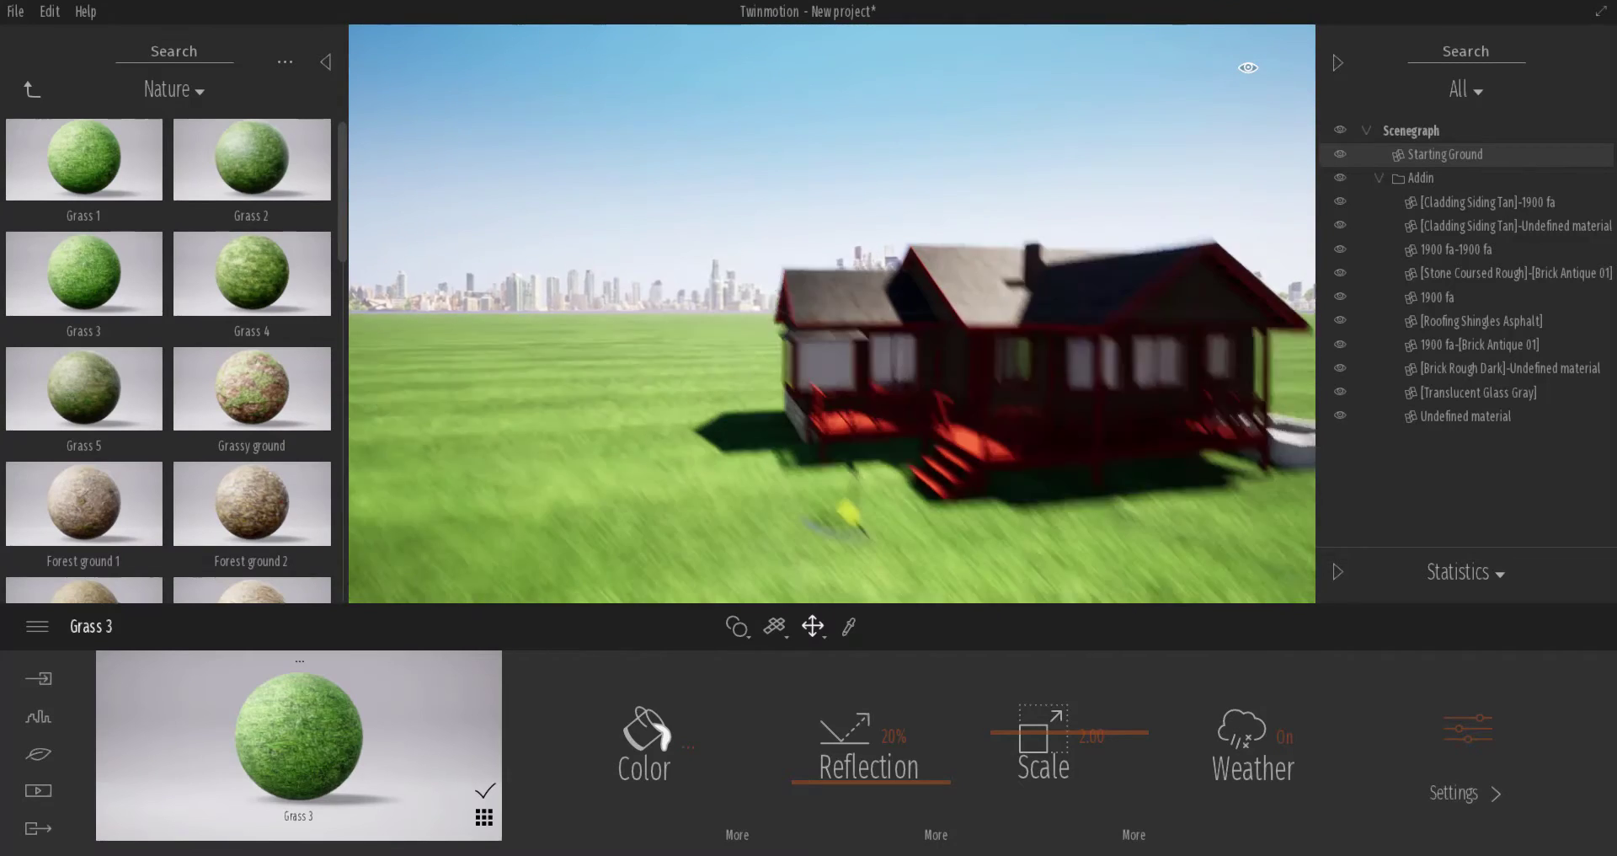
# Browse the Grass and flowers category of the Vegetation and landscape library for grass, clover and weed assets.
pyautogui.click(41, 93)
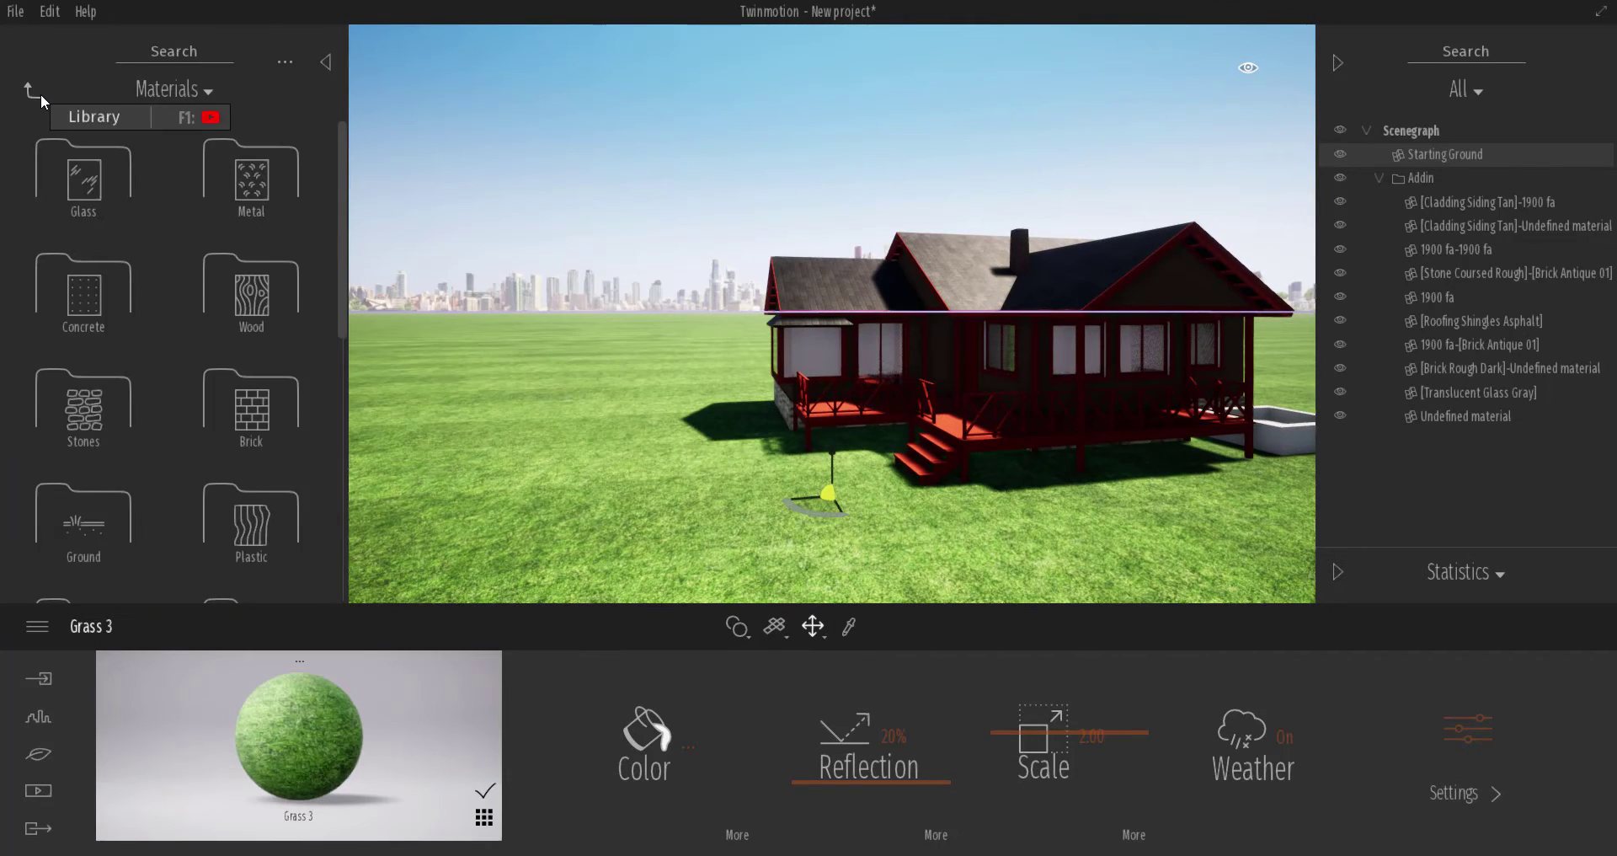
pyautogui.click(41, 93)
pyautogui.click(259, 193)
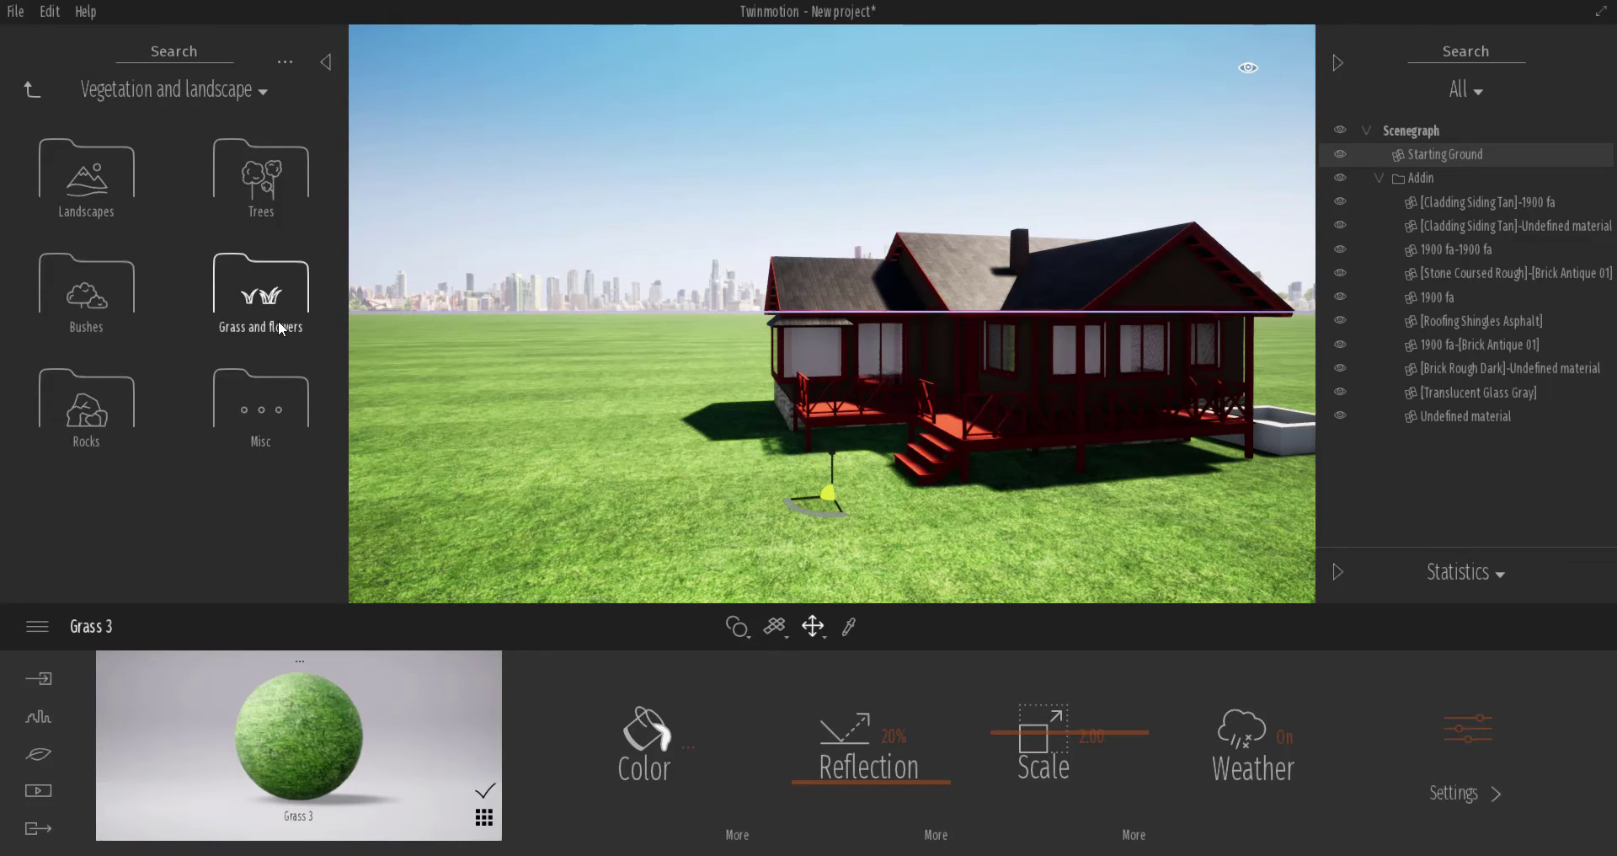
pyautogui.click(280, 294)
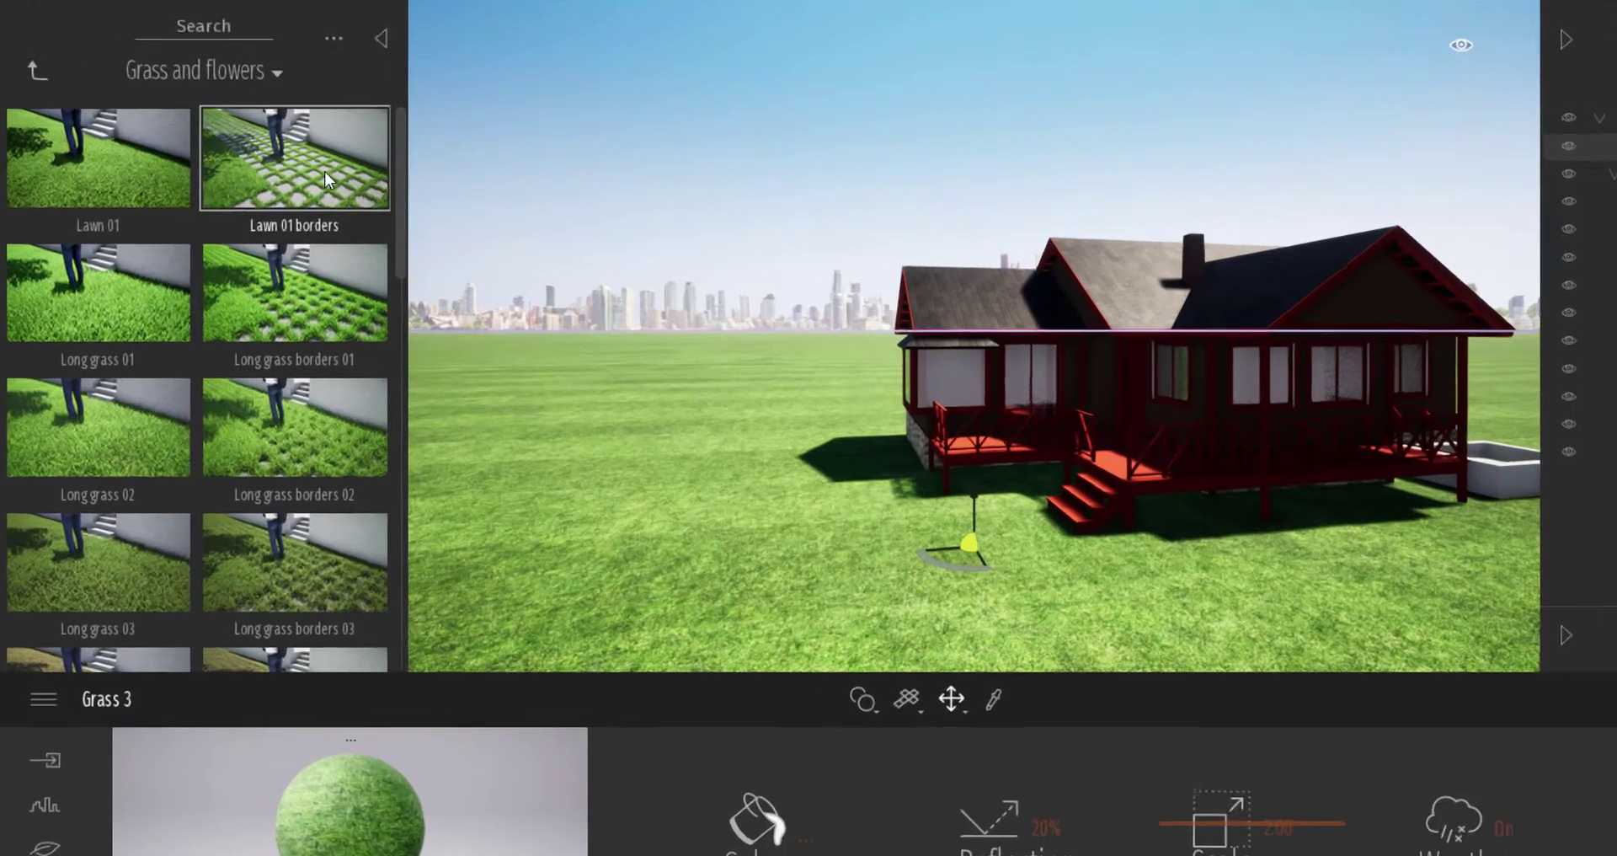
pyautogui.scroll(-10, 377, 401)
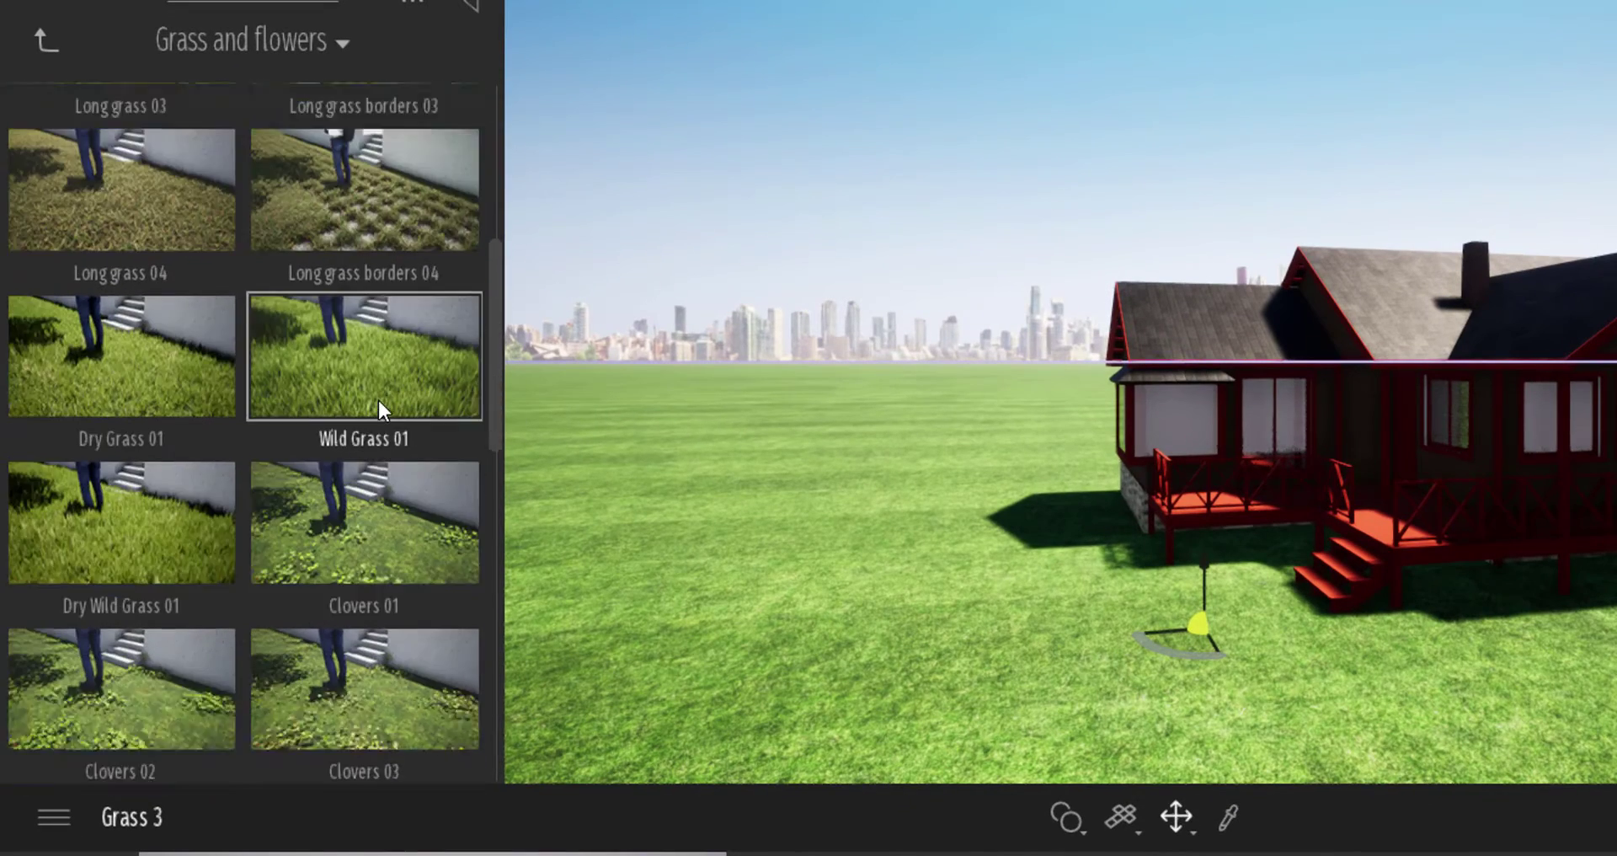
pyautogui.scroll(-8, 378, 410)
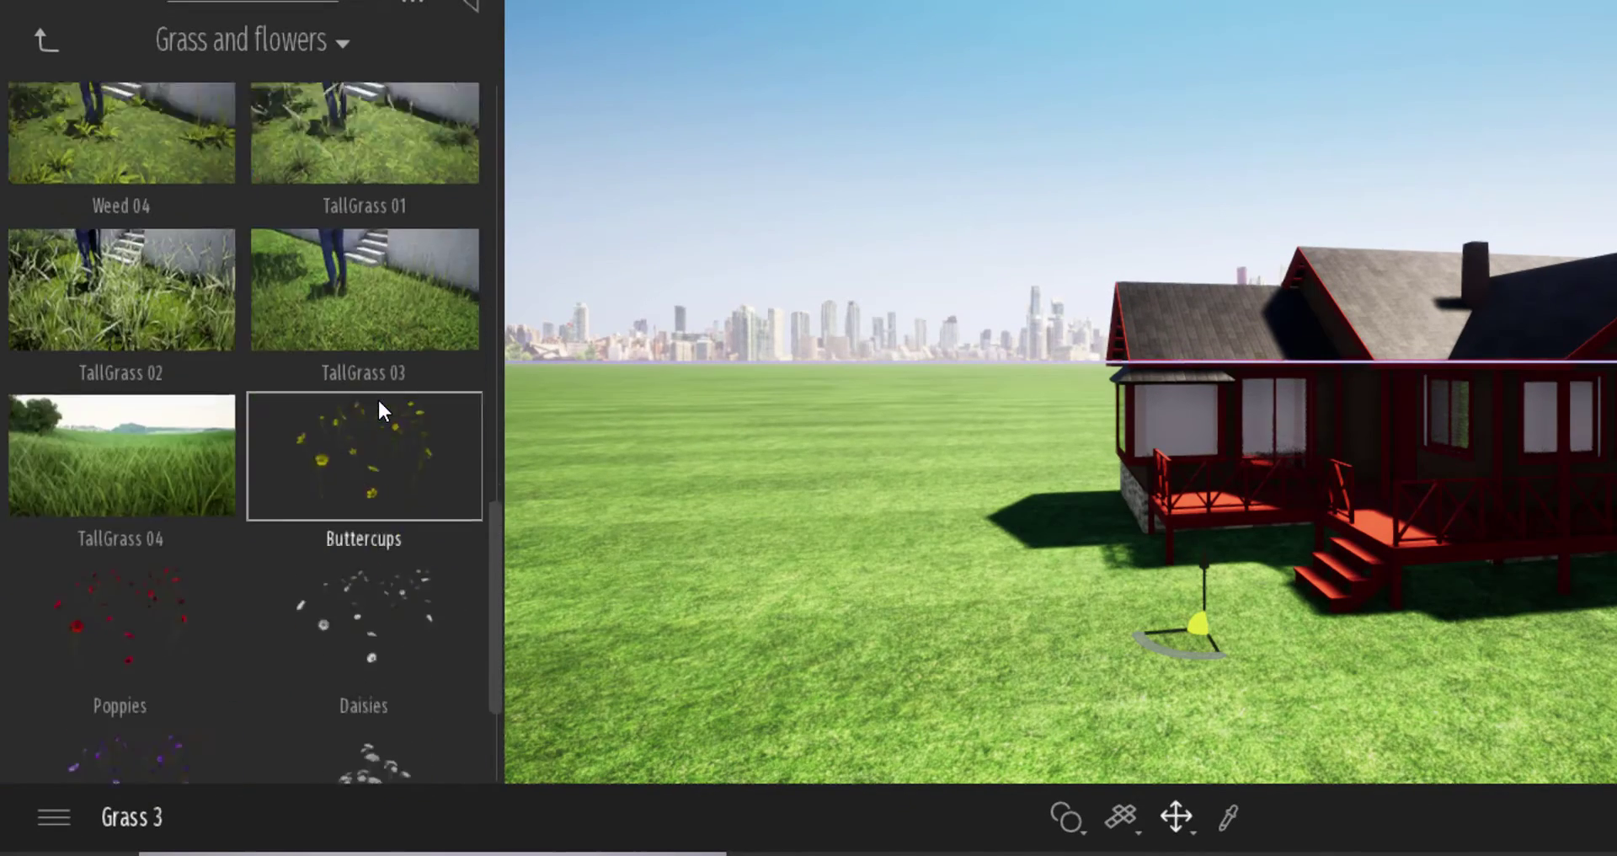
pyautogui.scroll(18, 379, 402)
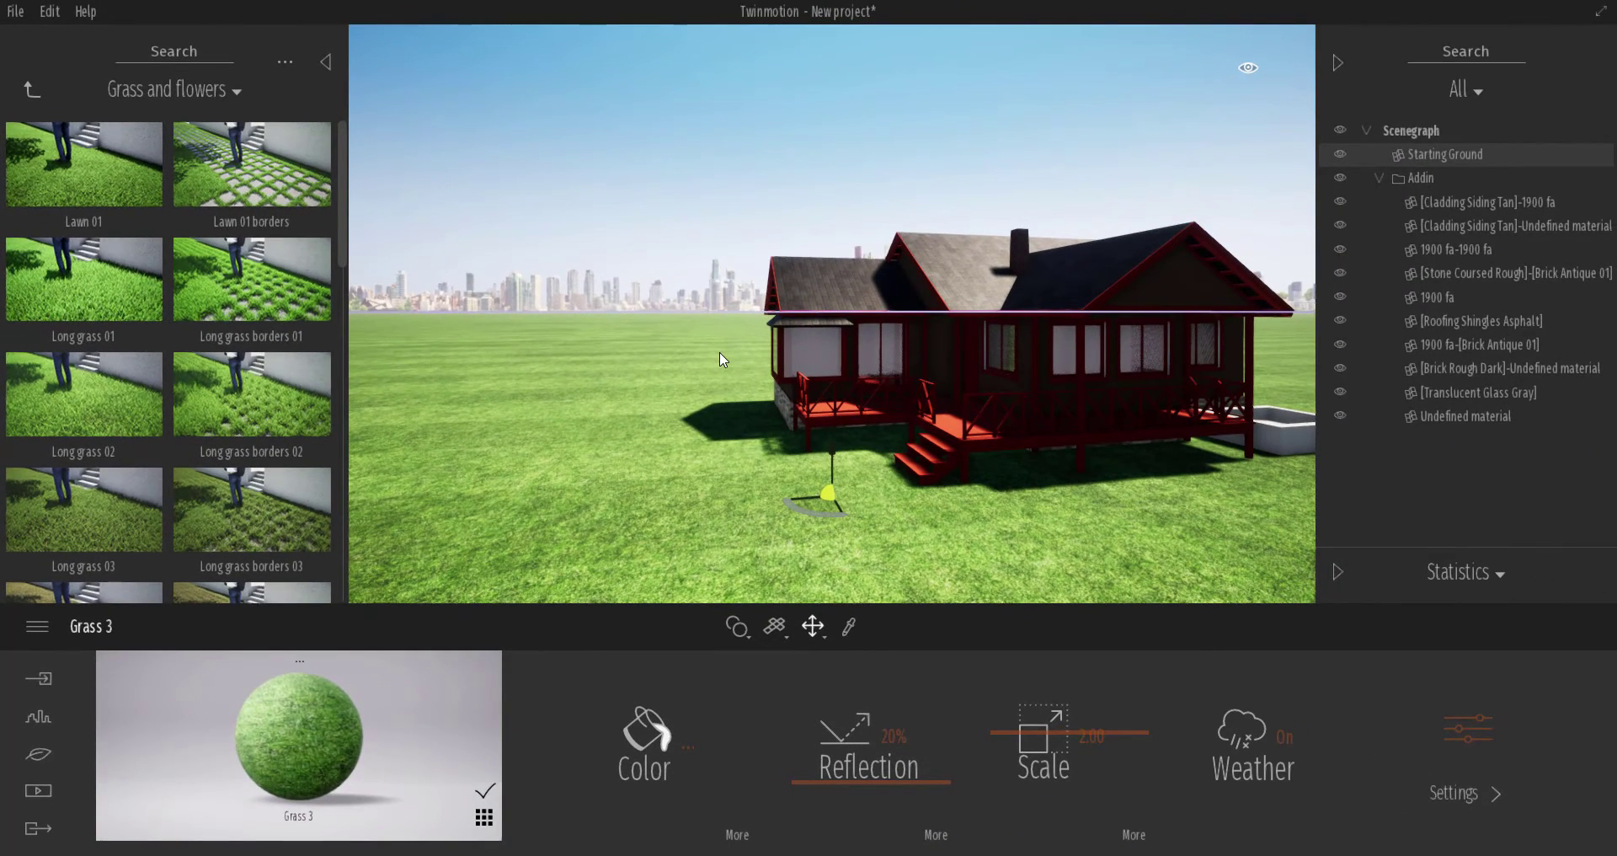
pyautogui.scroll(-3, 722, 360)
pyautogui.scroll(-8, 163, 452)
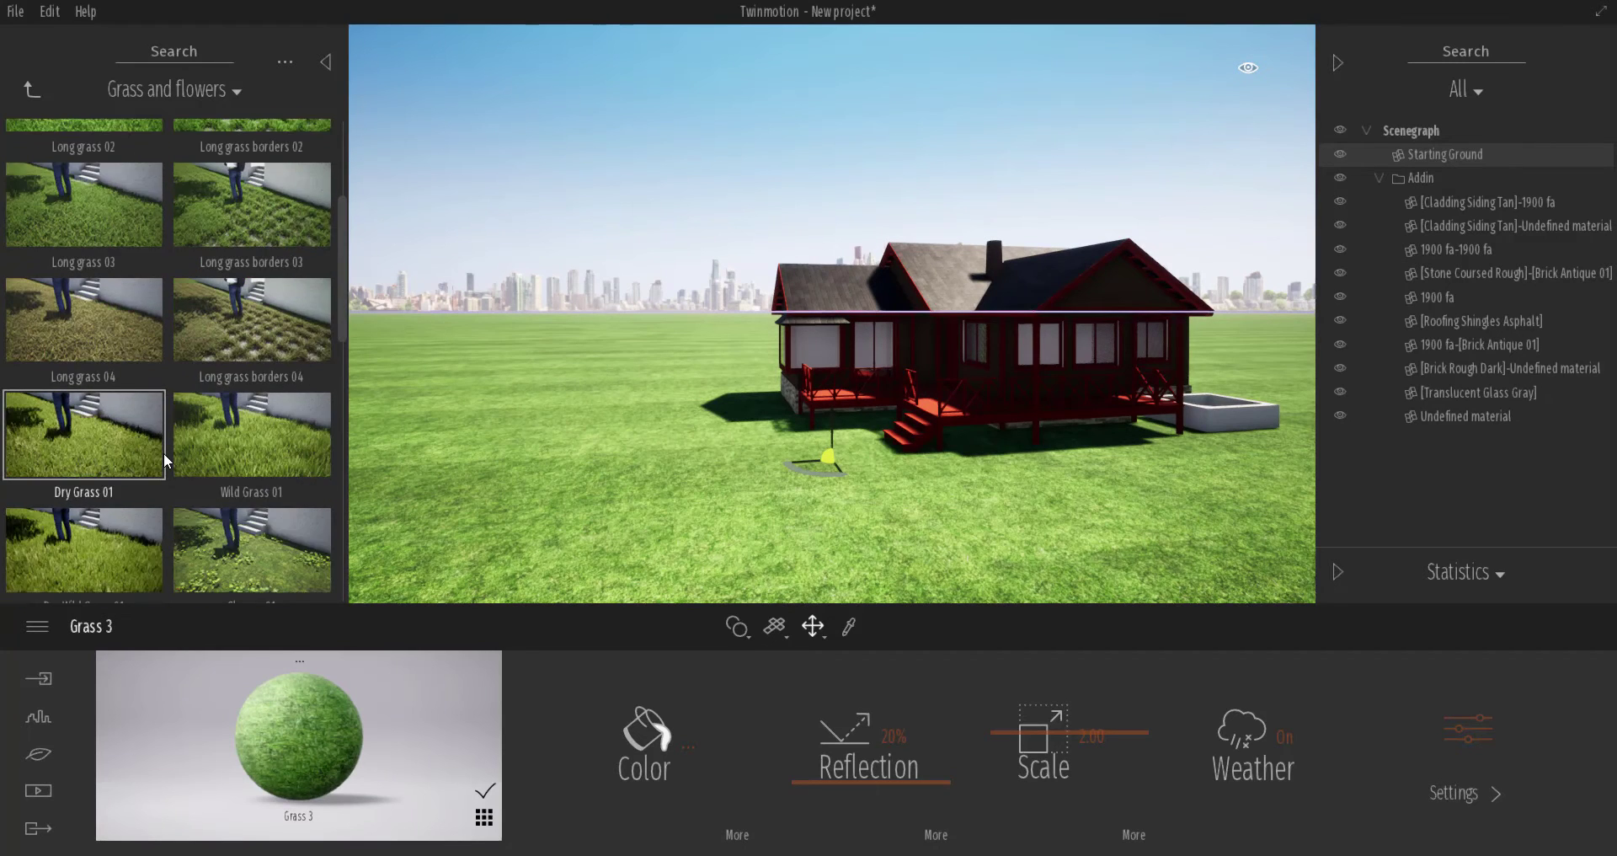
pyautogui.scroll(-4, 163, 453)
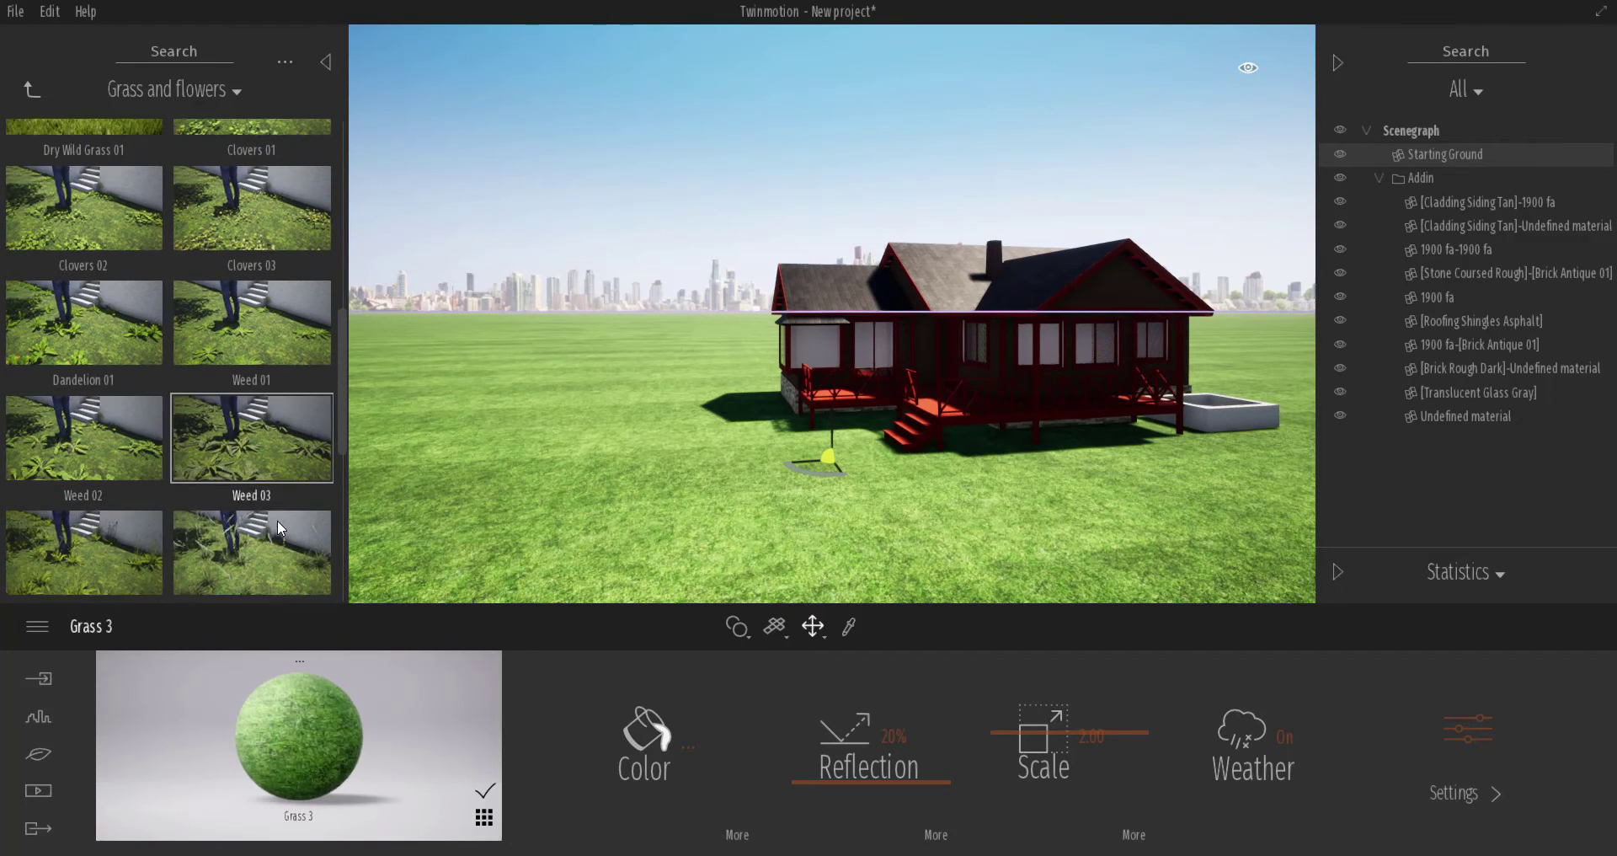
# Choose Long grass 01 for vegetation painting and set the brush diameter to 2 m.
pyautogui.keyDown('shift'); pyautogui.moveTo(542, 346); pyautogui.dragTo(707, 127, button='middle'); pyautogui.keyUp('shift')
pyautogui.scroll(-3, 658, 246)
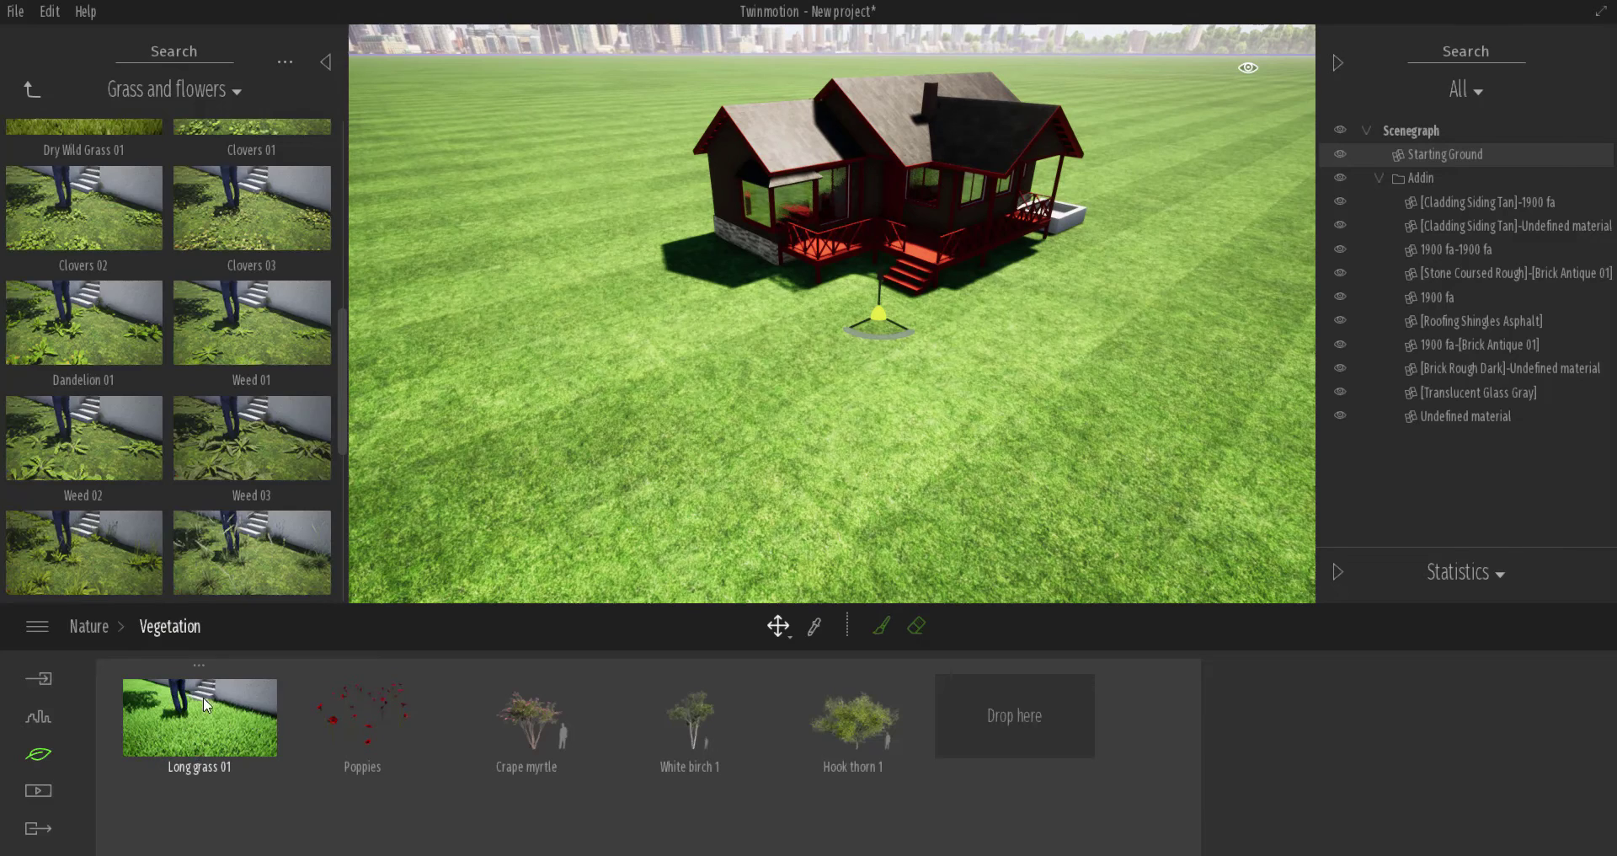
pyautogui.click(184, 737)
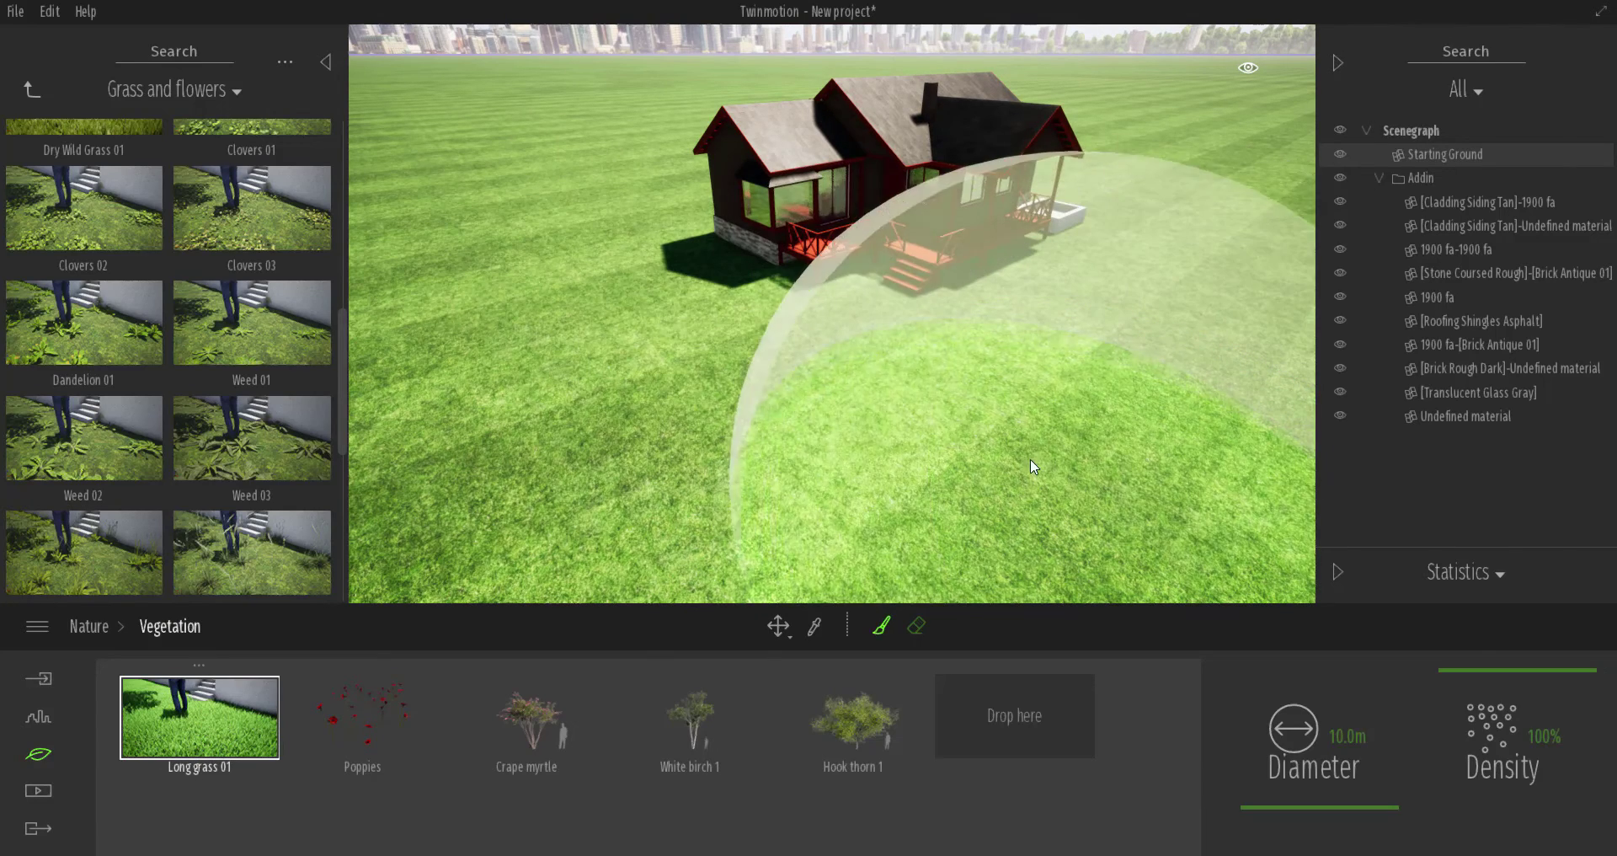
pyautogui.moveTo(1342, 733); pyautogui.dragTo(1355, 729)
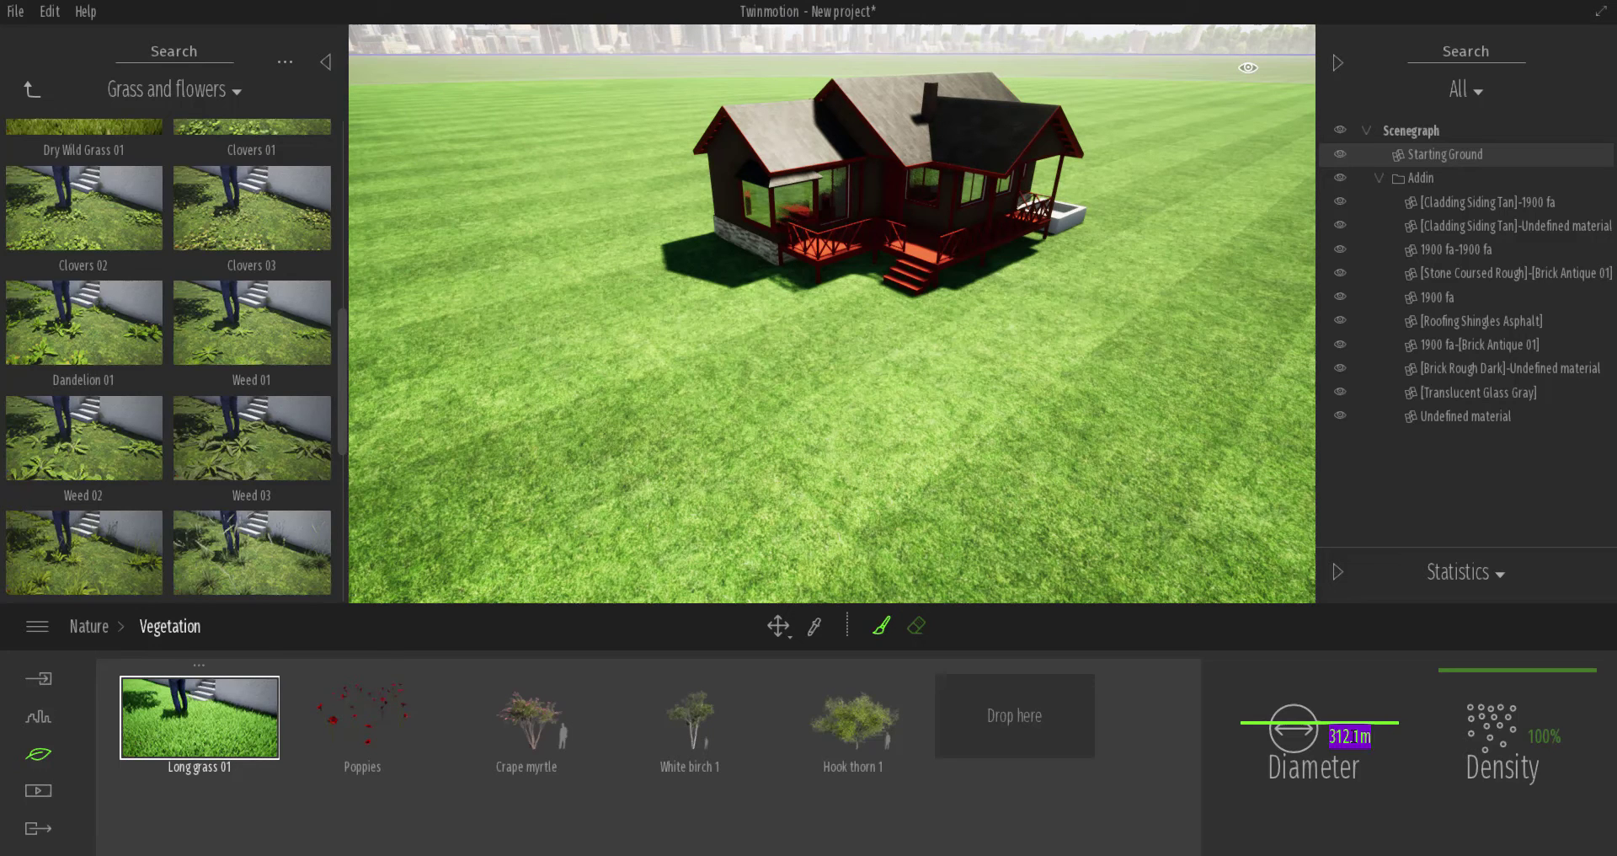
pyautogui.write('2')
pyautogui.press('Return')
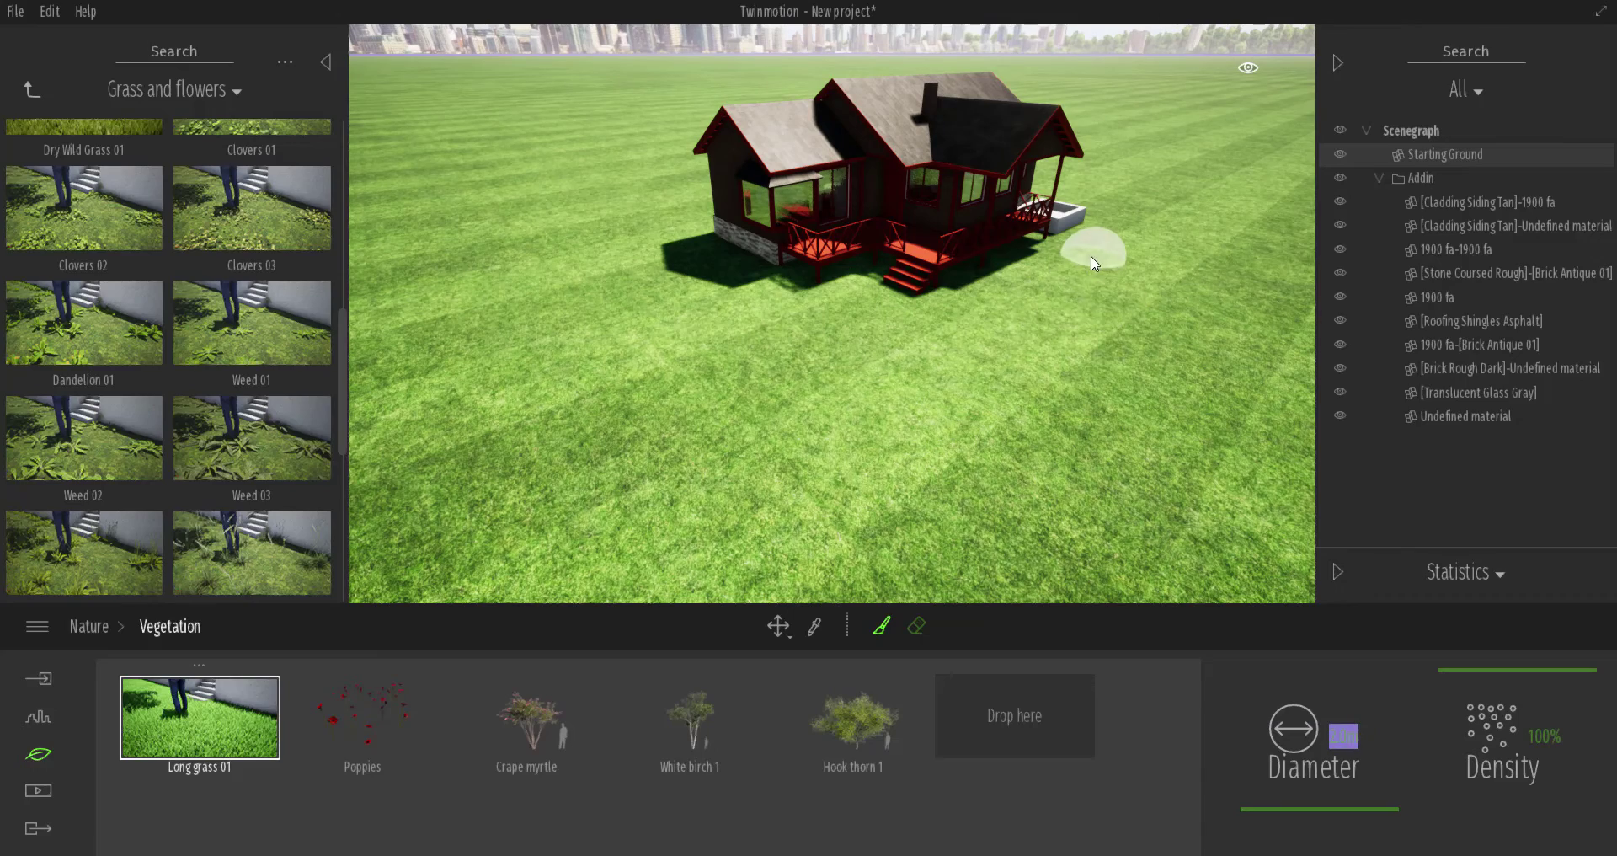
# Paint a wide patch of Long grass 01 on the ground in front of the house steps and inspect it up close.
pyautogui.keyDown('shift'); pyautogui.moveTo(1121, 367); pyautogui.dragTo(1099, 379, button='middle'); pyautogui.keyUp('shift')
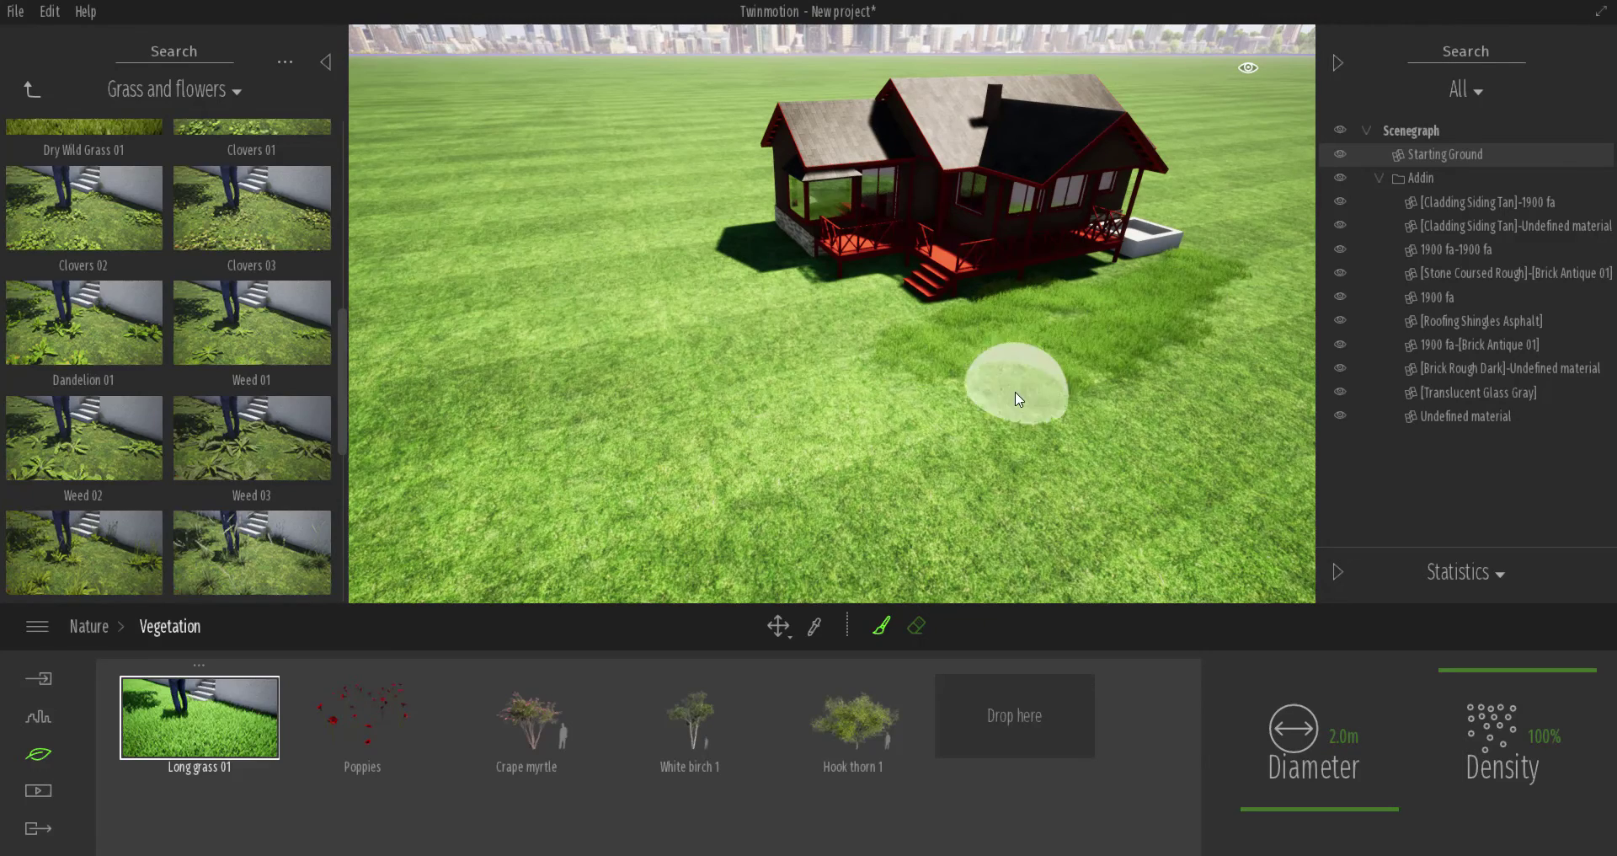
pyautogui.moveTo(923, 433)
pyautogui.mouseDown()
pyautogui.moveTo(1235, 355)
pyautogui.moveTo(1203, 232)
pyautogui.mouseUp()
pyautogui.moveTo(1196, 405)
pyautogui.keyDown('shift'); pyautogui.mouseDown(button='middle')
pyautogui.moveTo(1108, 406)
pyautogui.moveTo(1150, 390)
pyautogui.moveTo(1141, 370)
pyautogui.mouseUp(button='middle'); pyautogui.keyUp('shift')
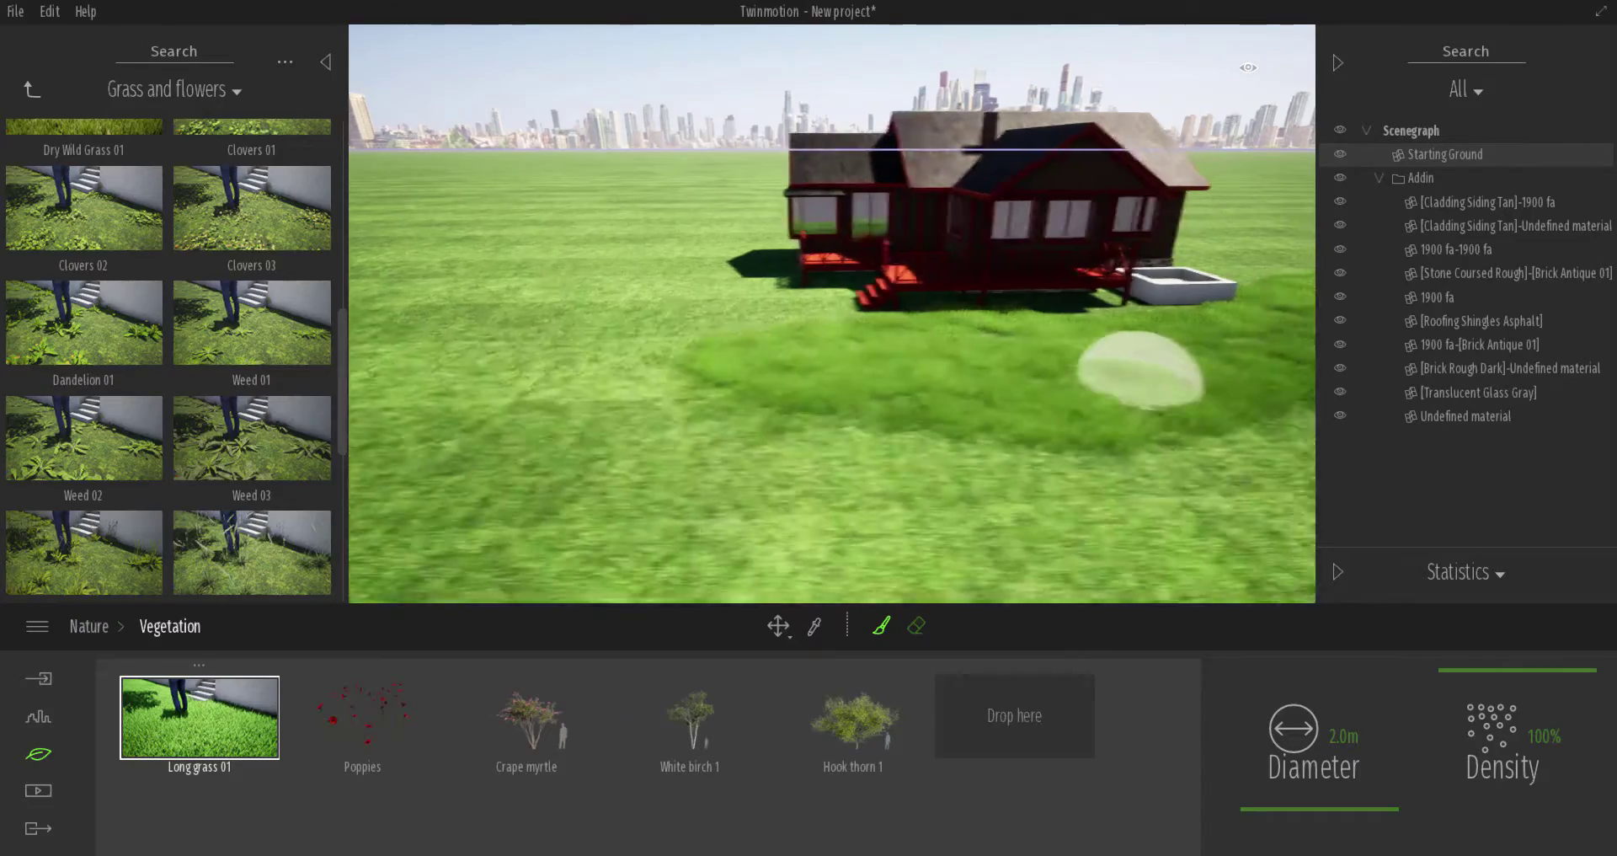
pyautogui.scroll(6, 1109, 401)
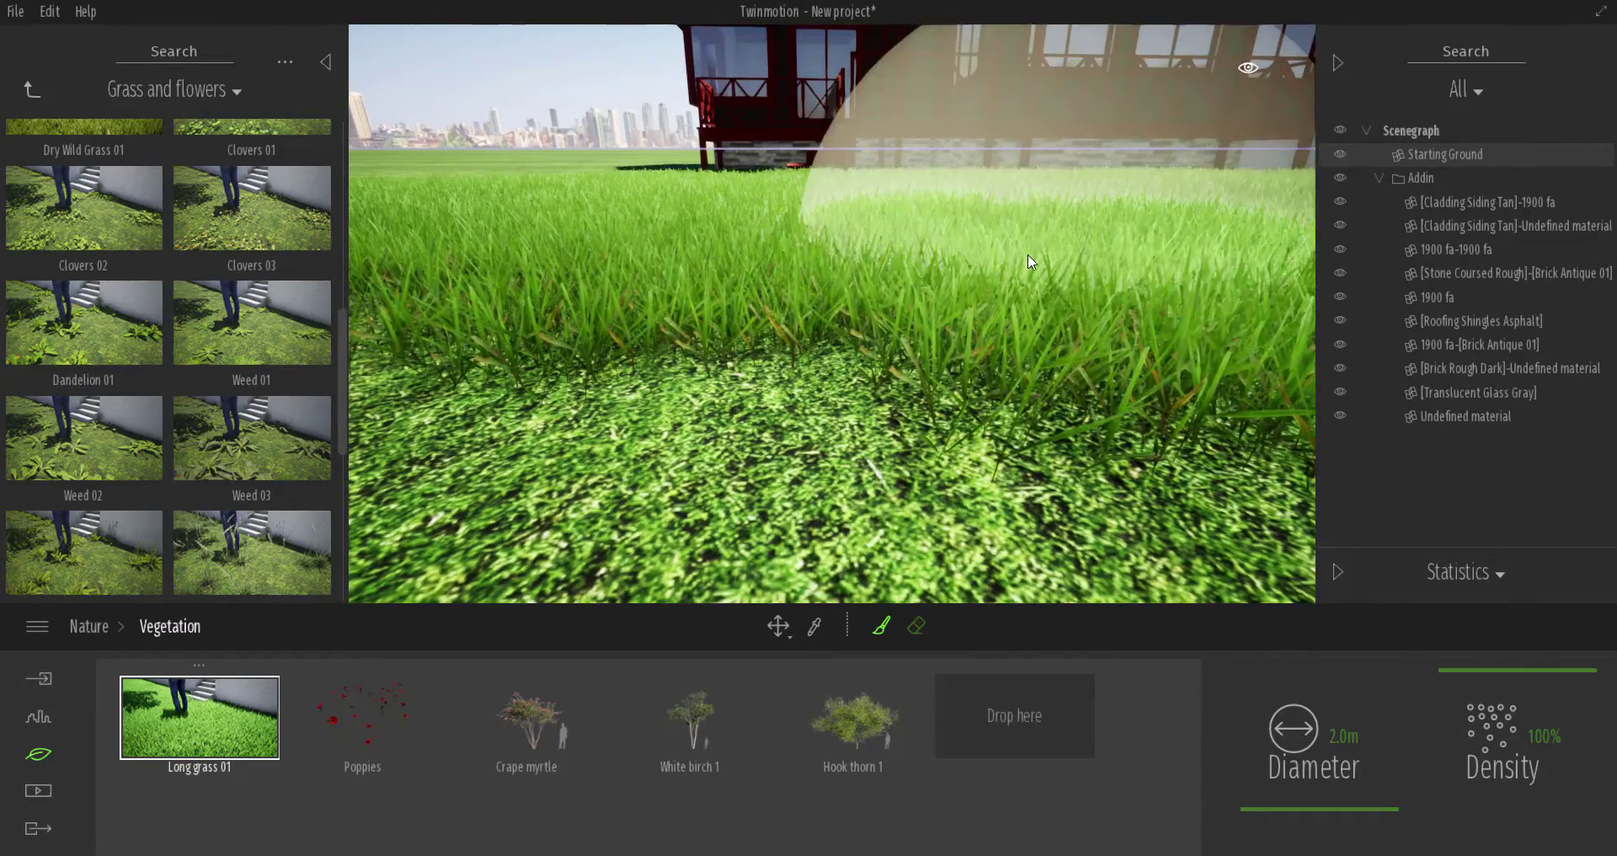
pyautogui.keyDown('shift'); pyautogui.moveTo(1027, 261); pyautogui.dragTo(1028, 229, button='middle'); pyautogui.keyUp('shift')
pyautogui.scroll(-8, 1030, 270)
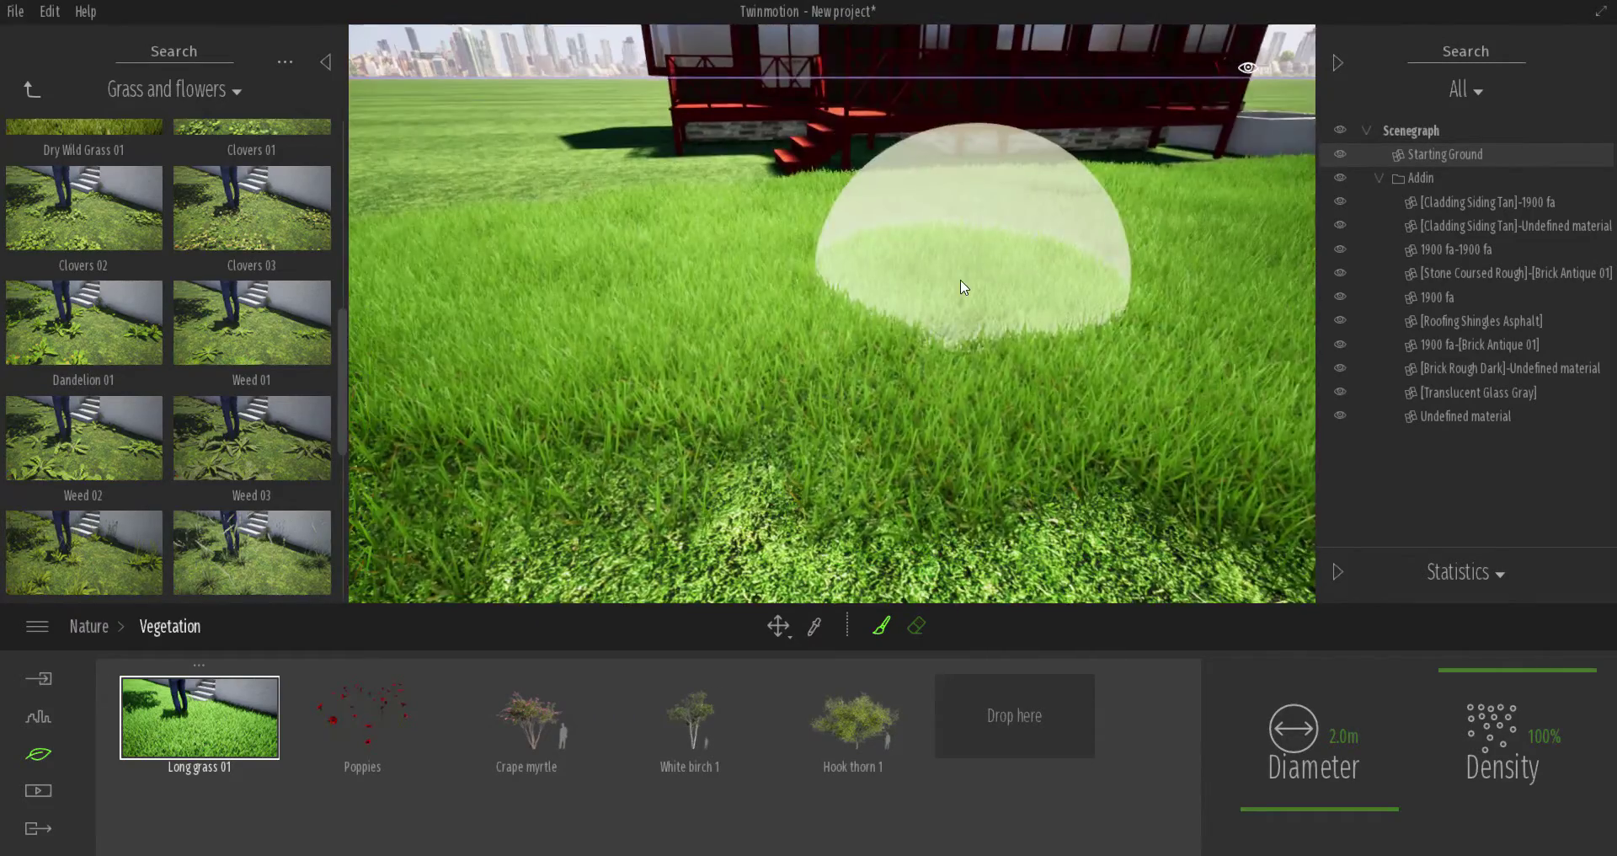
# Add Weed 02, TallGrass 04 and Clovers 01 from the library to the vegetation paint palette.
pyautogui.click(54, 438)
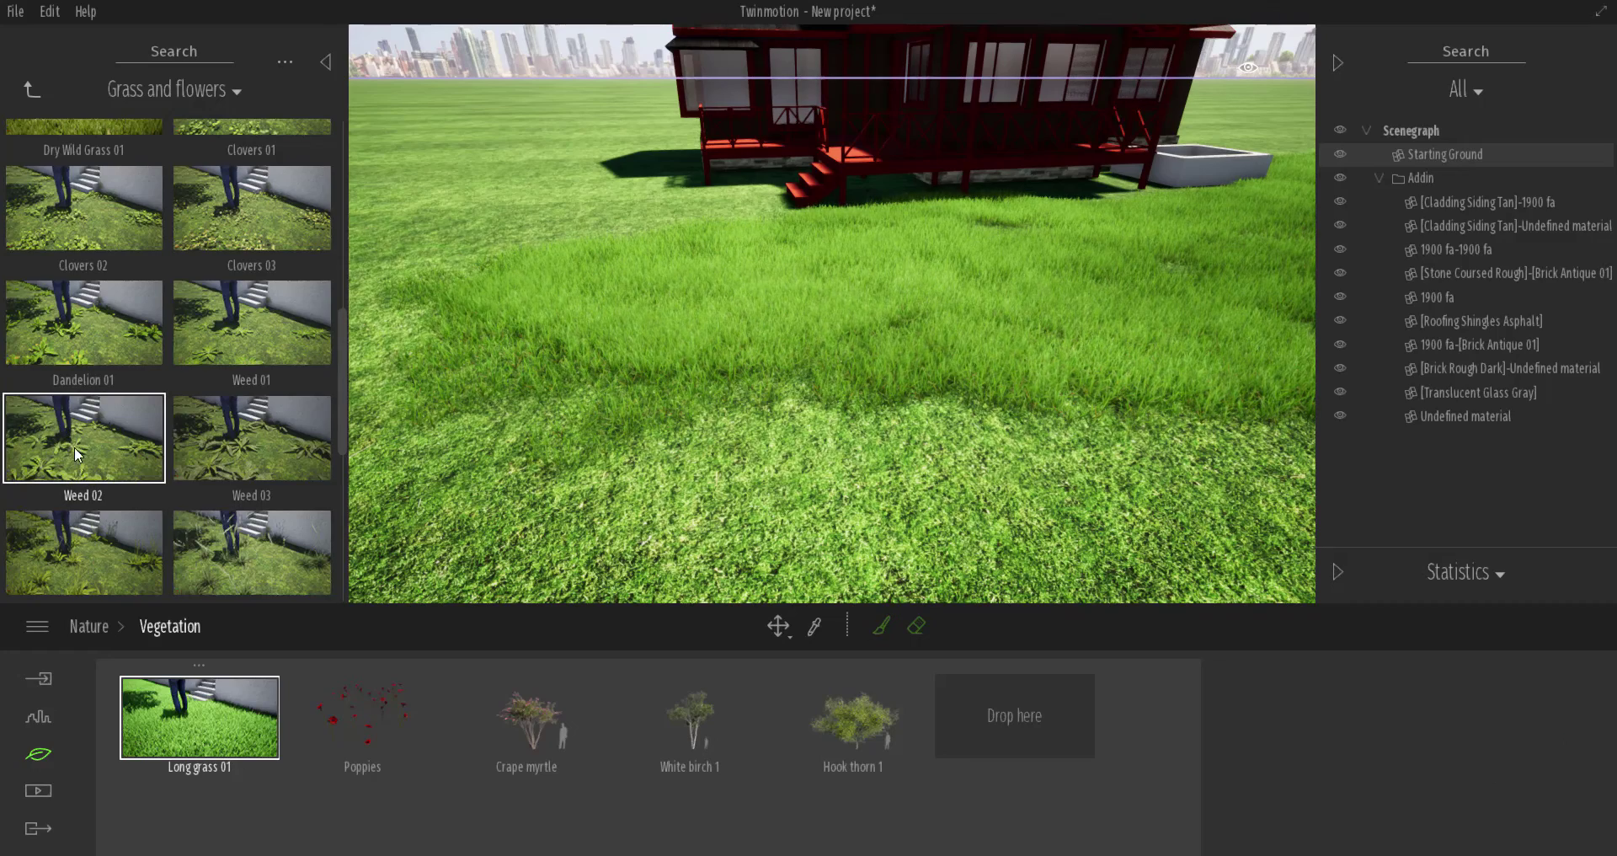
pyautogui.moveTo(79, 455); pyautogui.dragTo(1019, 720)
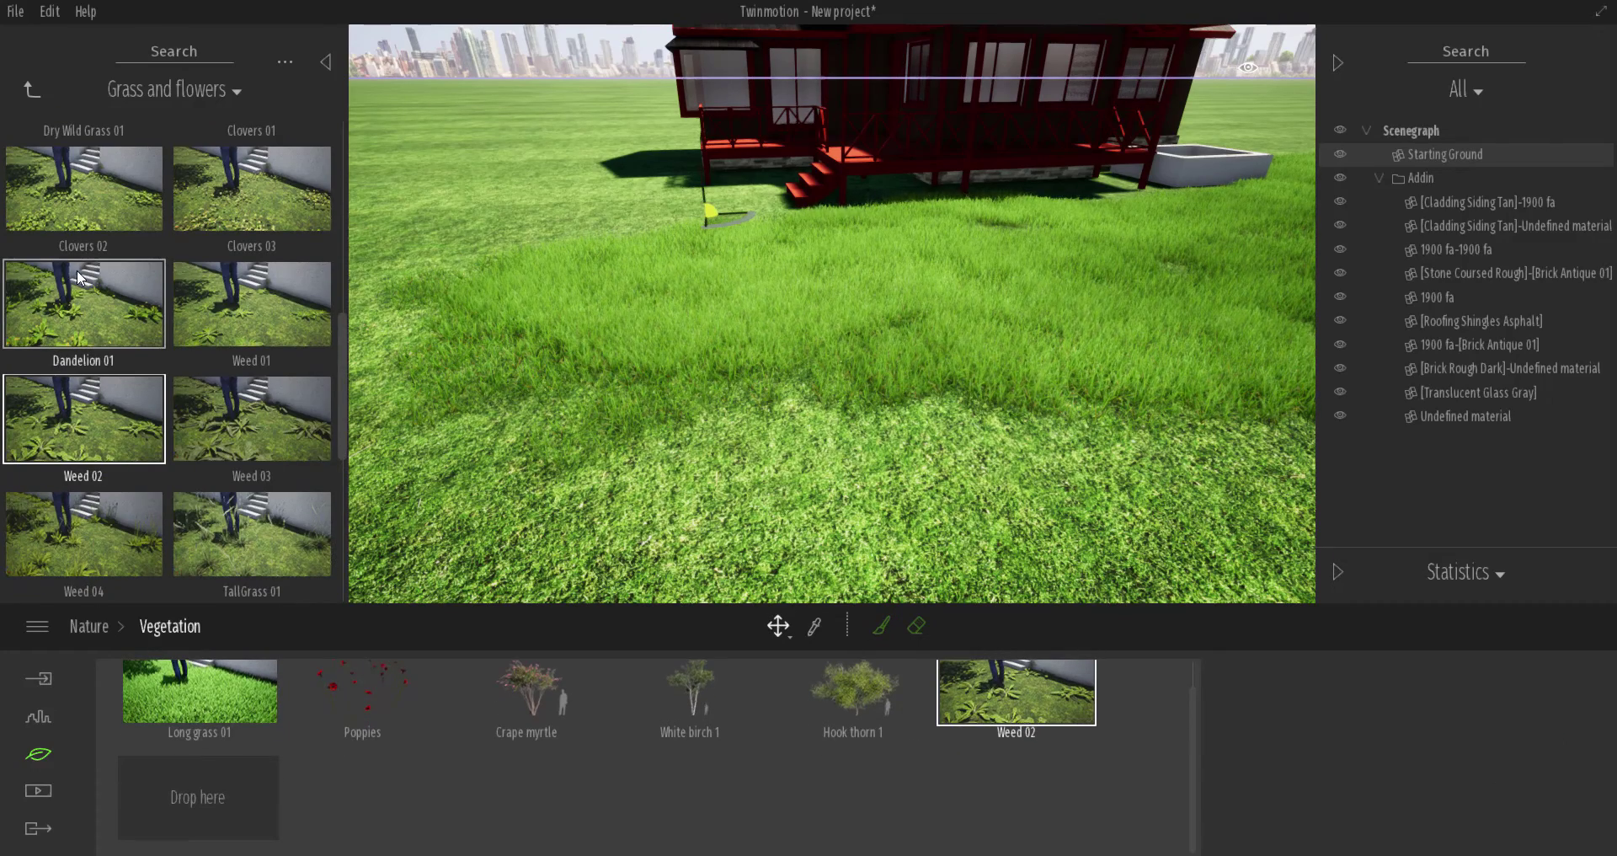
pyautogui.scroll(-2, 225, 423)
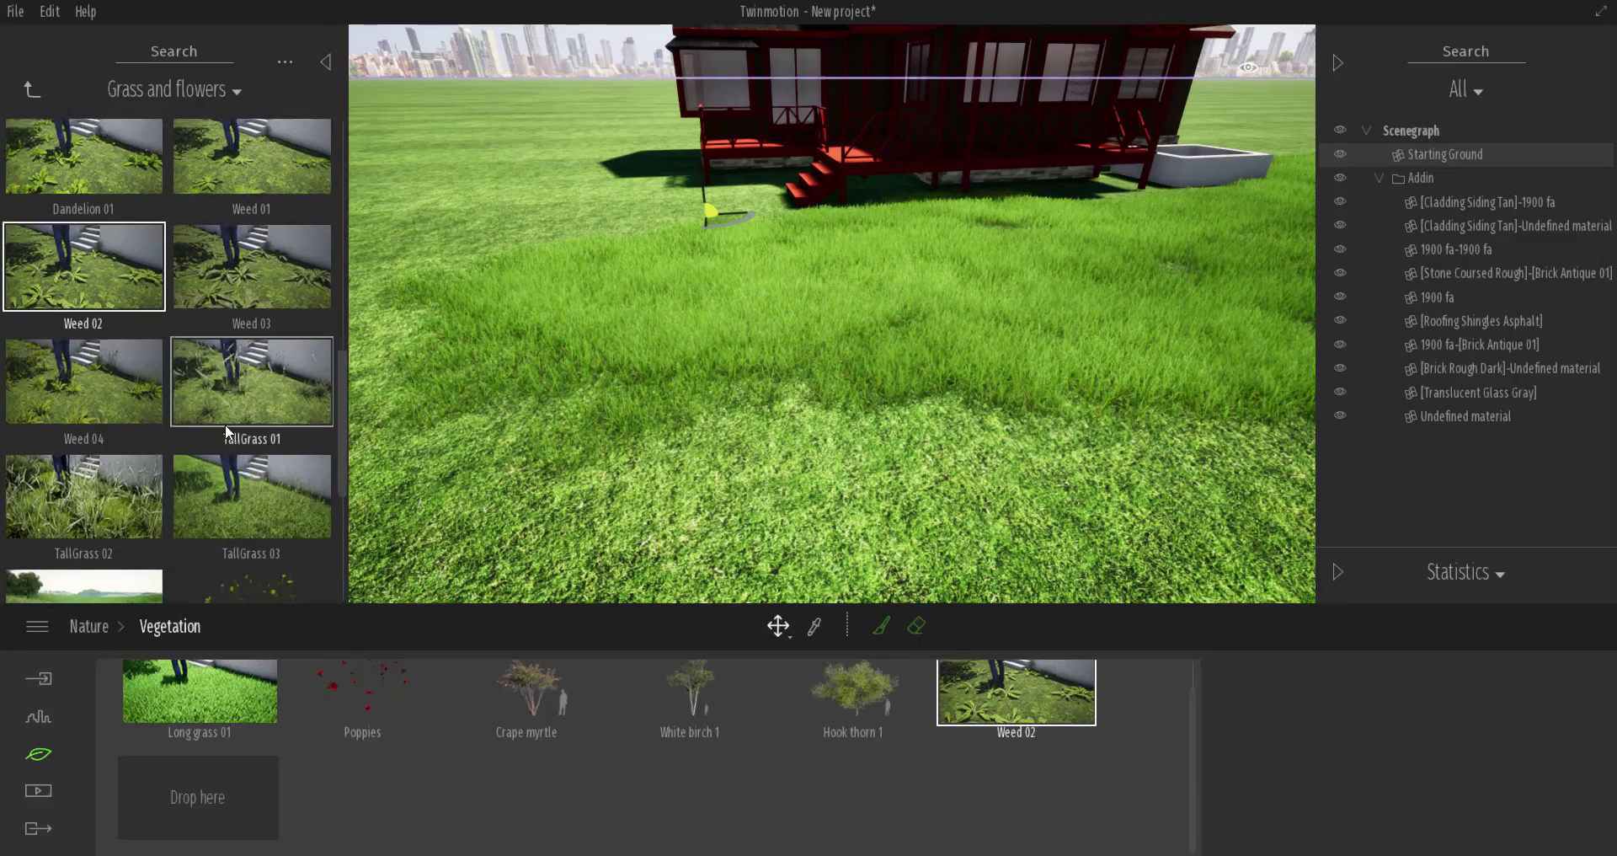
pyautogui.scroll(-1, 226, 430)
pyautogui.moveTo(90, 473); pyautogui.dragTo(207, 807)
pyautogui.scroll(5, 213, 454)
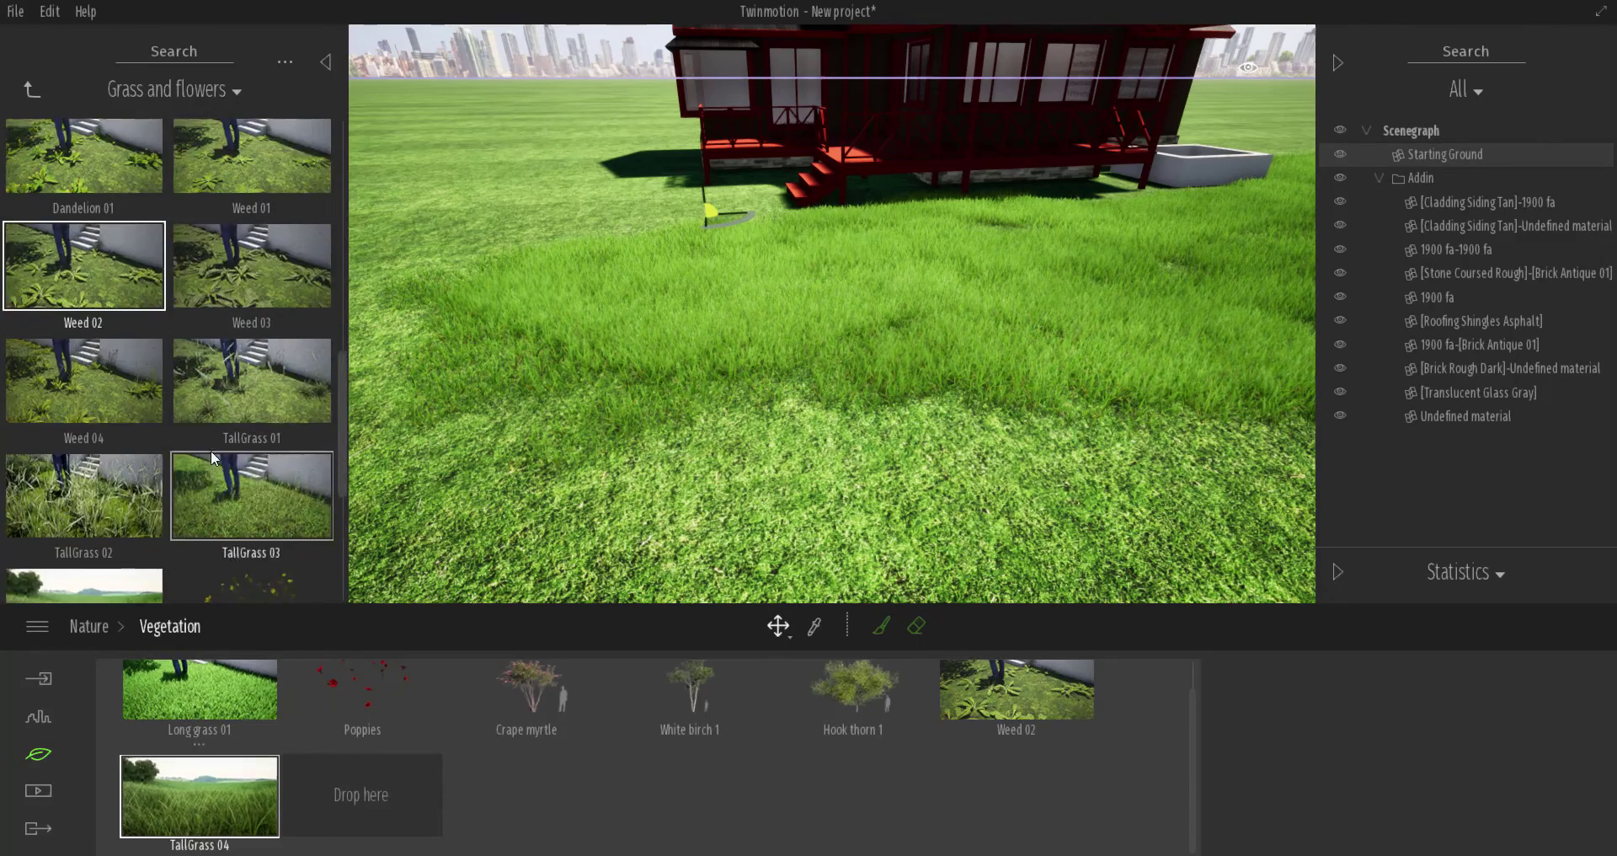
pyautogui.moveTo(251, 387); pyautogui.dragTo(366, 803)
pyautogui.scroll(3, 84, 205)
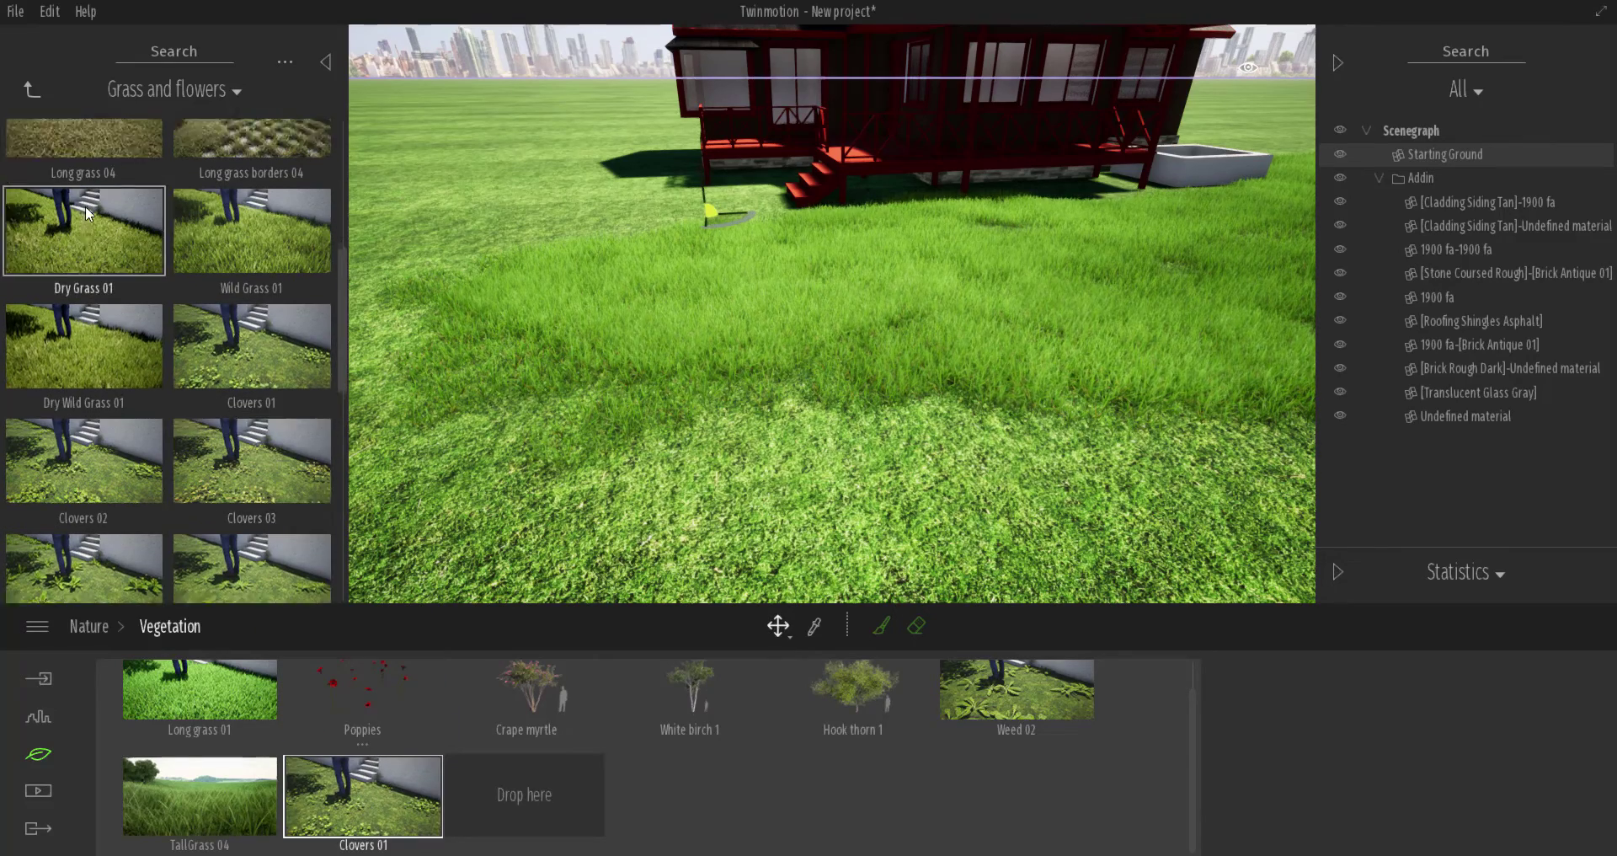
# Add Dry Wild Grass 01 to the vegetation palette and choose it for painting.
pyautogui.scroll(4, 273, 276)
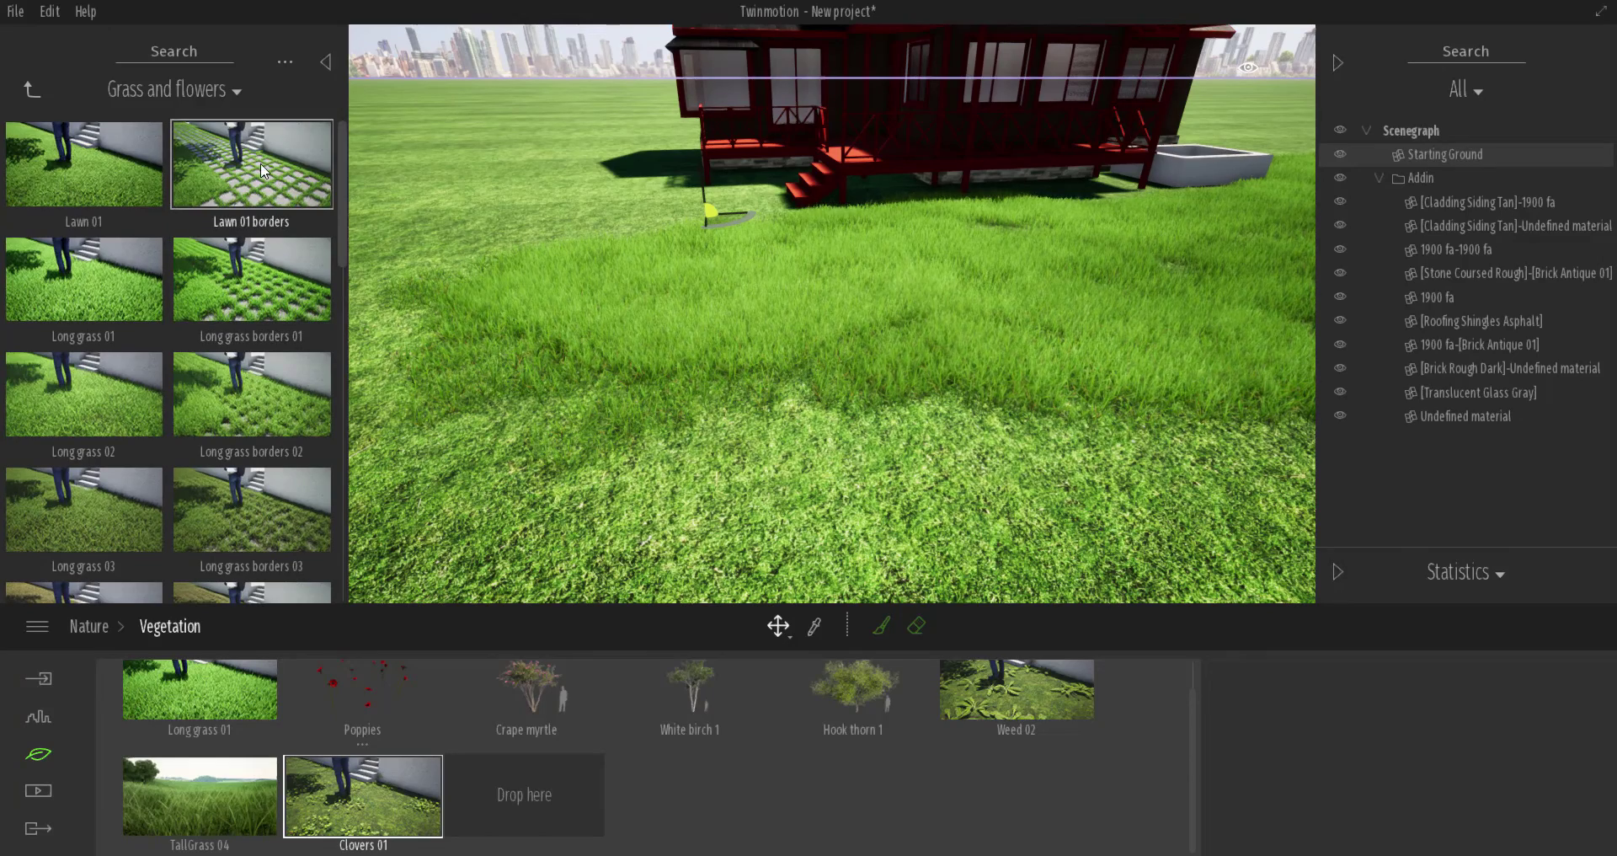
pyautogui.scroll(-6, 221, 276)
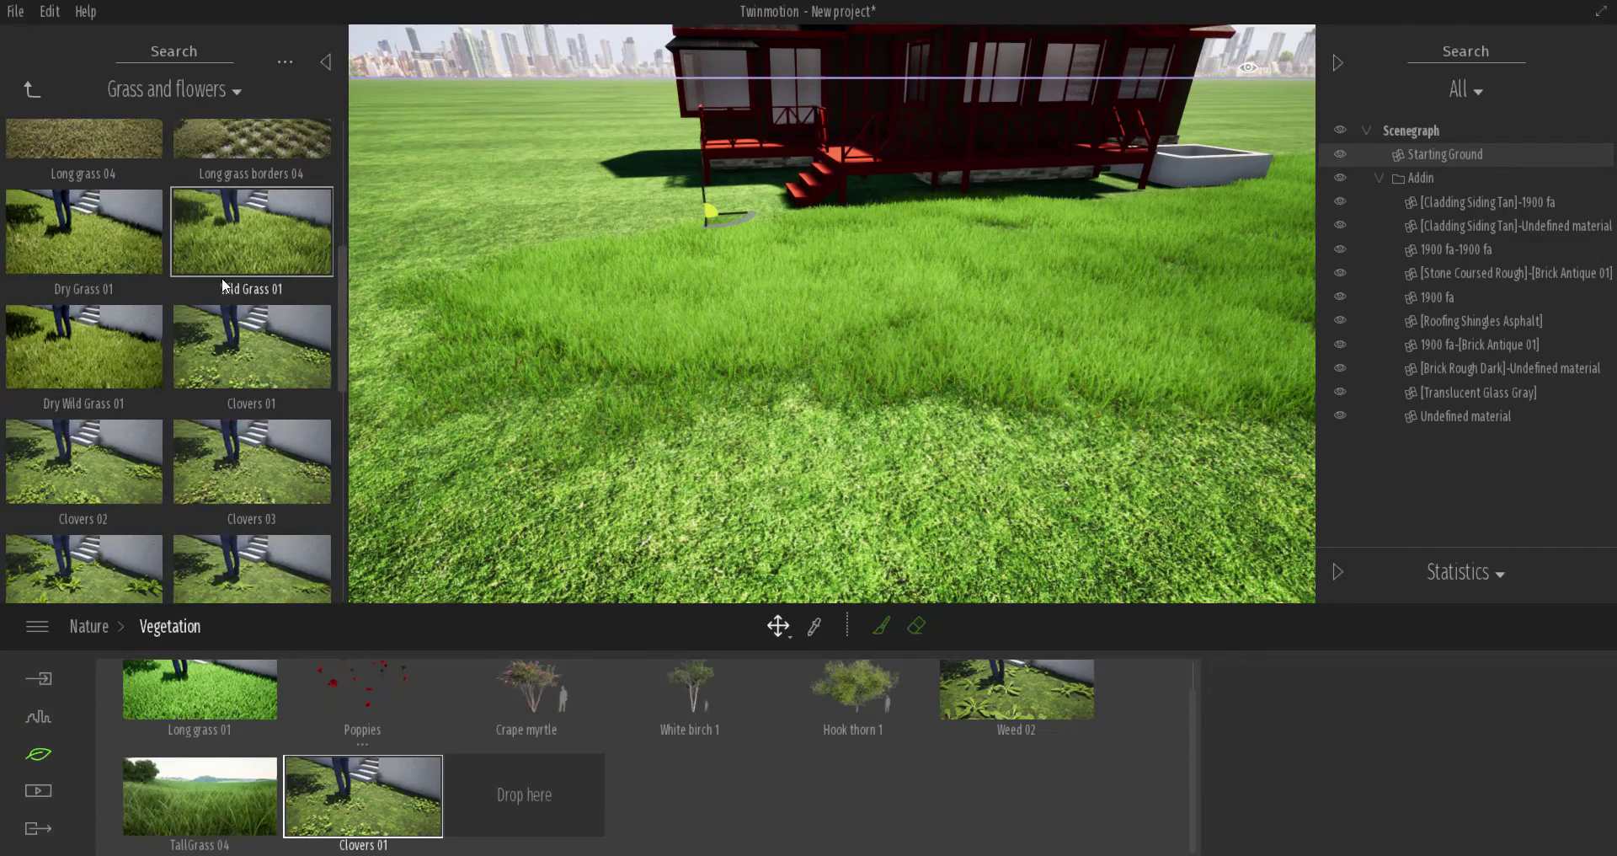
pyautogui.scroll(1, 220, 276)
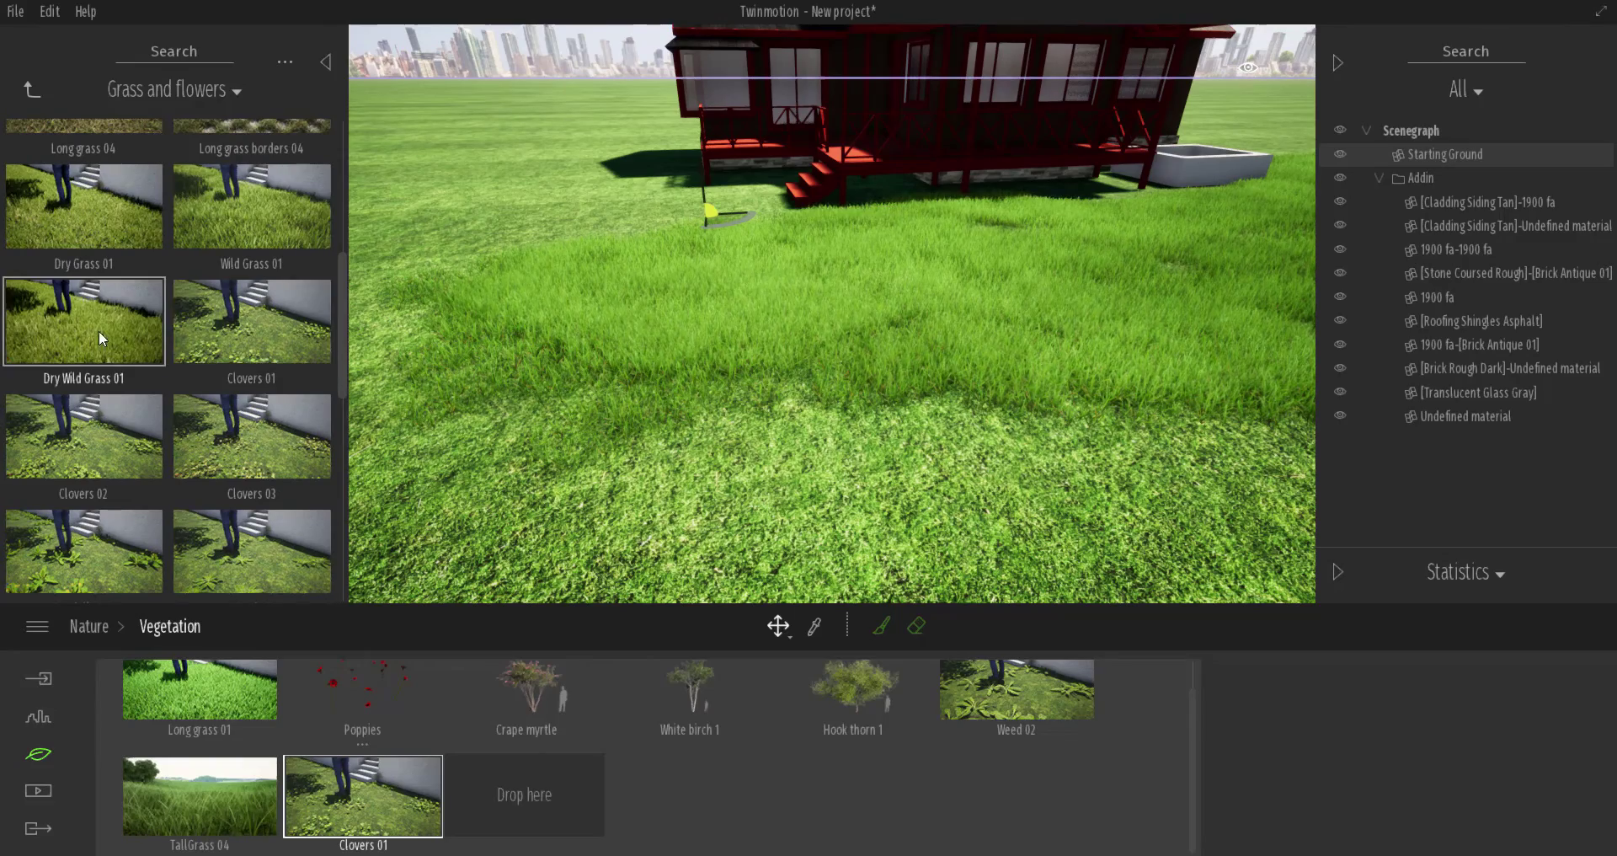
pyautogui.moveTo(99, 331); pyautogui.dragTo(457, 679)
pyautogui.click(547, 795)
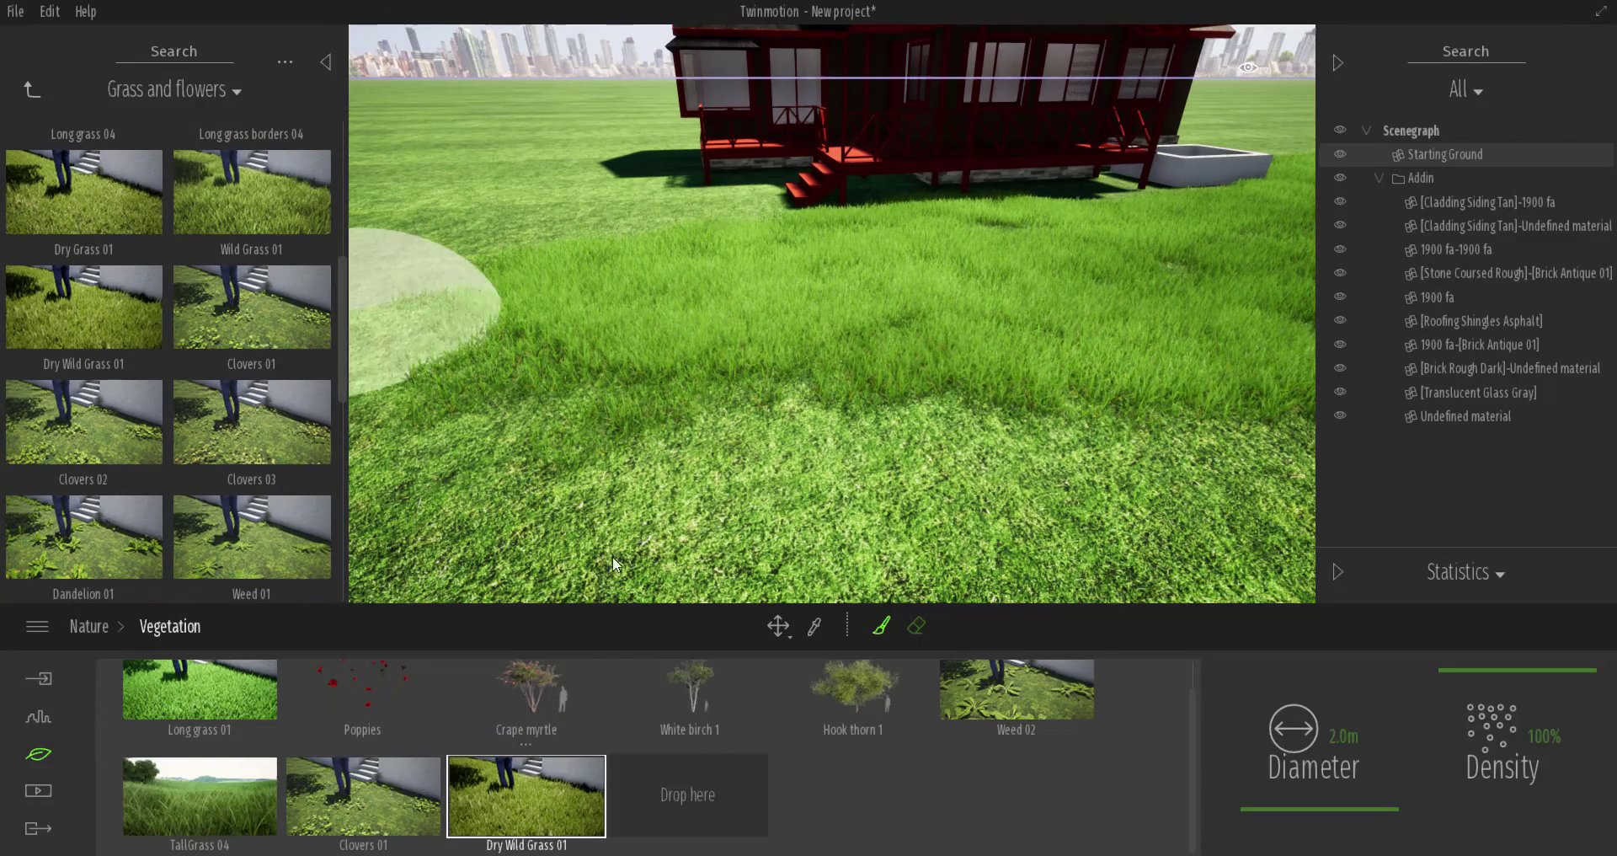
# Paint patches of Dry Wild Grass 01 around the front corner of the house beside the long grass, and view them up close.
pyautogui.scroll(-3, 606, 295)
pyautogui.moveTo(585, 275)
pyautogui.keyDown('shift'); pyautogui.mouseDown(button='middle')
pyautogui.moveTo(560, 278)
pyautogui.moveTo(557, 263)
pyautogui.mouseUp(button='middle'); pyautogui.keyUp('shift')
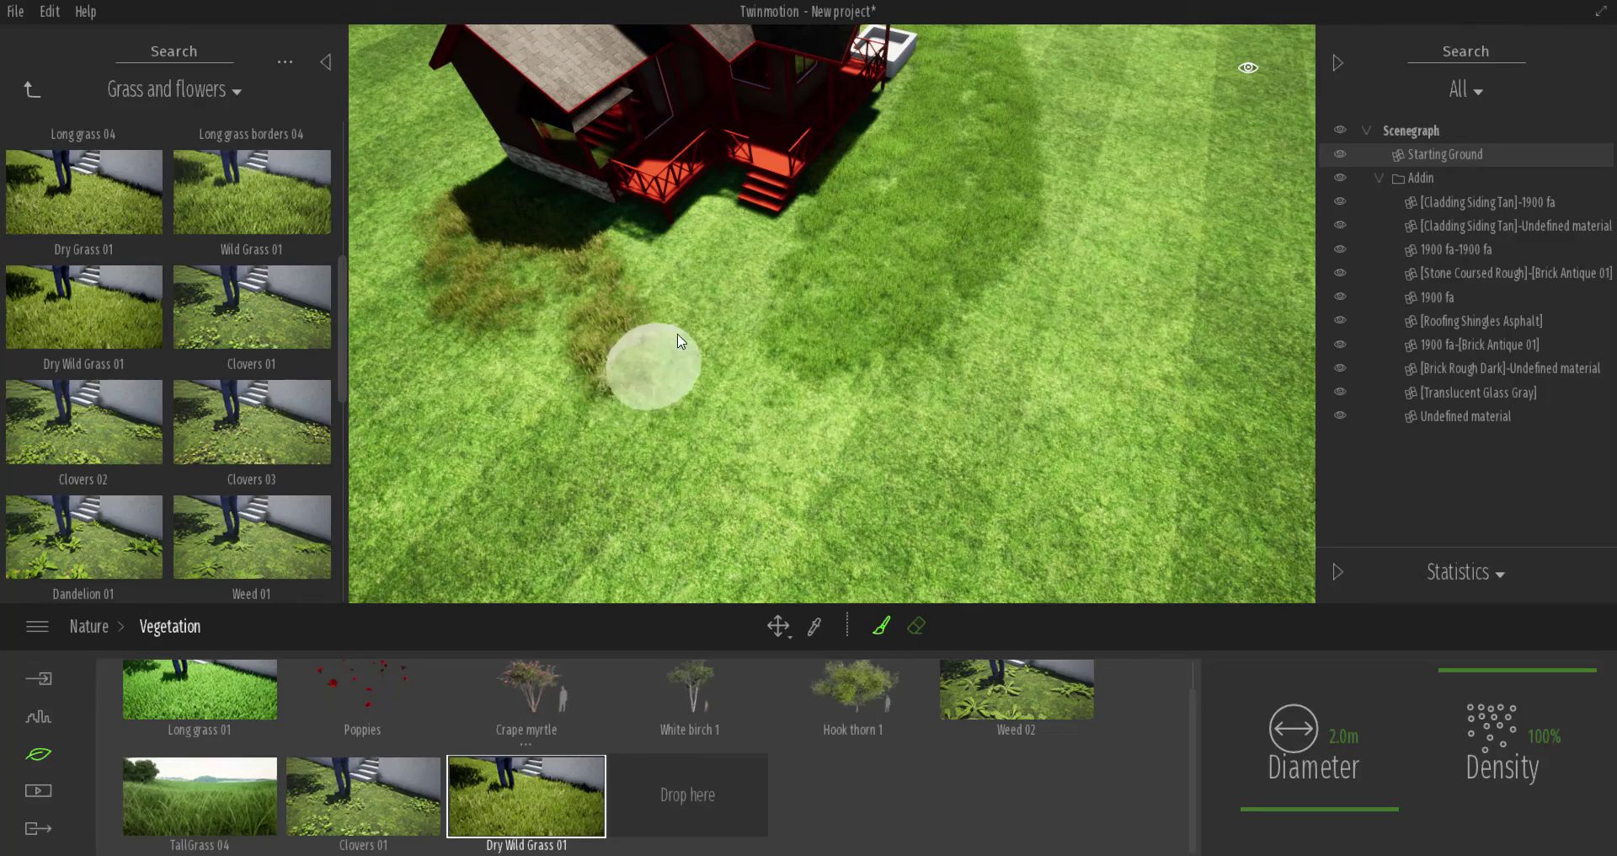
pyautogui.keyDown('shift'); pyautogui.moveTo(925, 440); pyautogui.dragTo(917, 352, button='middle'); pyautogui.keyUp('shift')
pyautogui.scroll(3, 884, 320)
pyautogui.scroll(3, 858, 284)
pyautogui.moveTo(892, 155); pyautogui.dragTo(960, 168, button='middle')
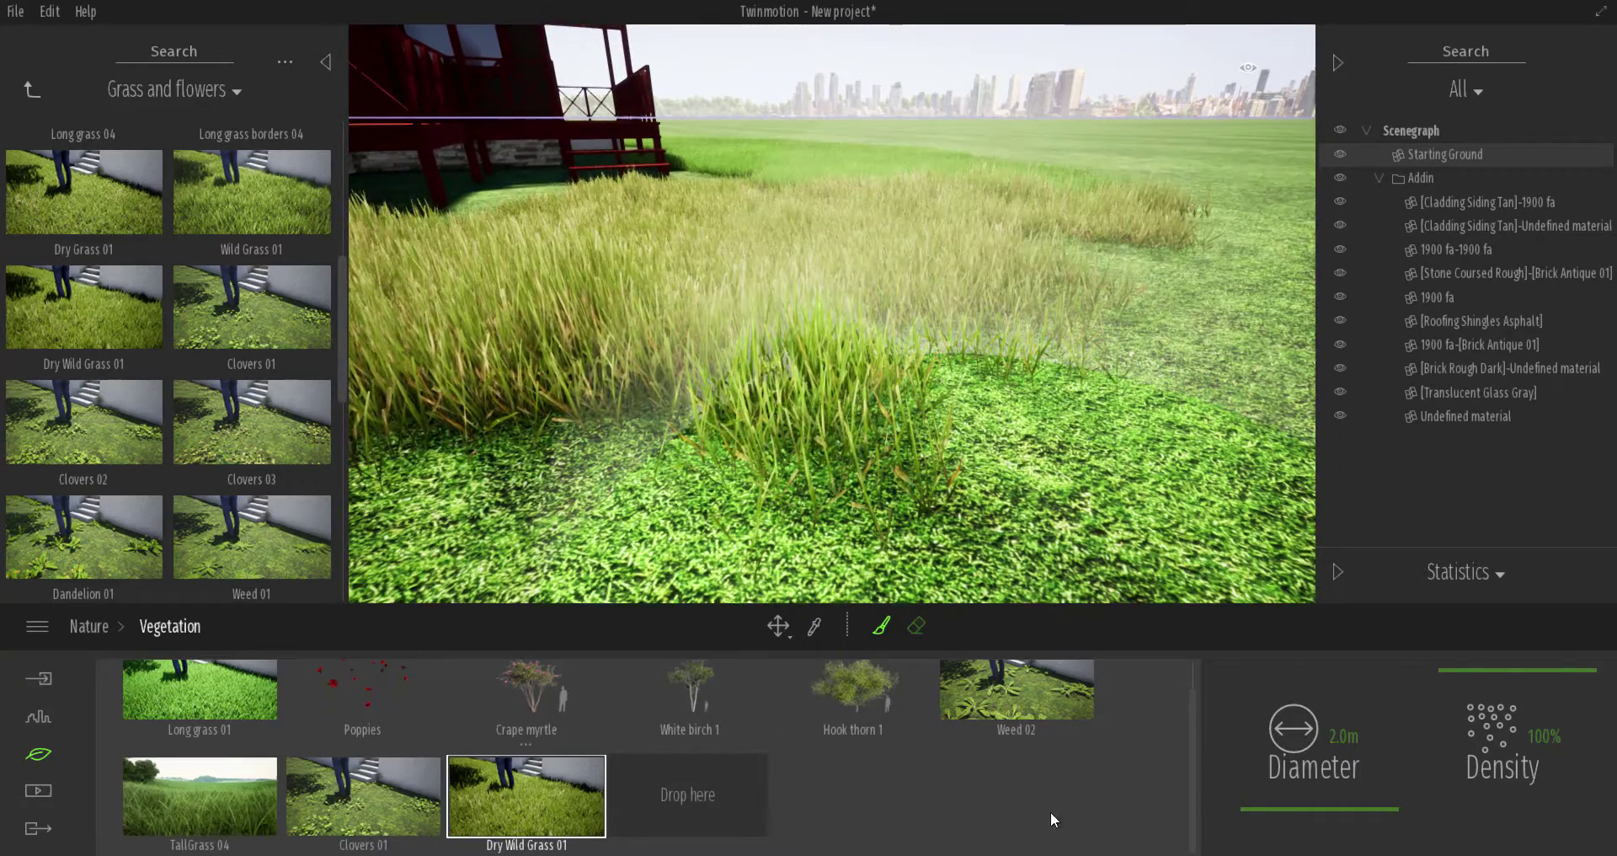
# Paint Weed 02 plants on the open ground in front of the grass patches and inspect them at ground level.
pyautogui.scroll(-3, 1112, 362)
pyautogui.moveTo(1170, 328)
pyautogui.keyDown('shift'); pyautogui.mouseDown(button='middle')
pyautogui.moveTo(1095, 413)
pyautogui.moveTo(1090, 379)
pyautogui.mouseUp(button='middle'); pyautogui.keyUp('shift')
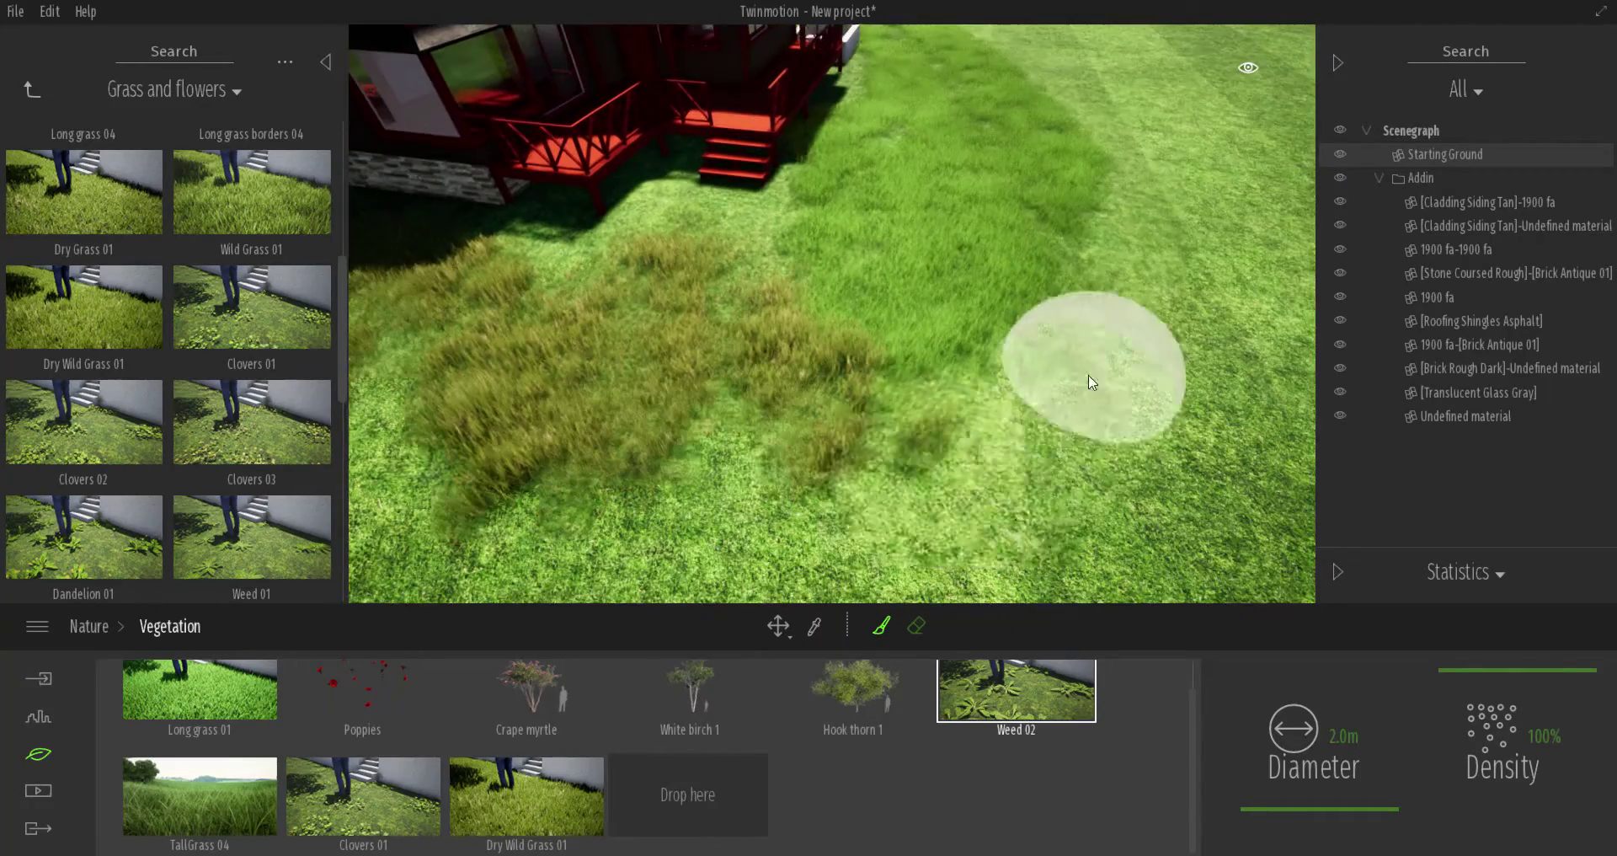
pyautogui.moveTo(781, 486)
pyautogui.mouseDown()
pyautogui.moveTo(1112, 441)
pyautogui.moveTo(1141, 216)
pyautogui.moveTo(949, 386)
pyautogui.moveTo(1086, 424)
pyautogui.mouseUp()
pyautogui.keyDown('shift'); pyautogui.moveTo(1085, 418); pyautogui.dragTo(1061, 391, button='middle'); pyautogui.keyUp('shift')
pyautogui.scroll(3, 1061, 392)
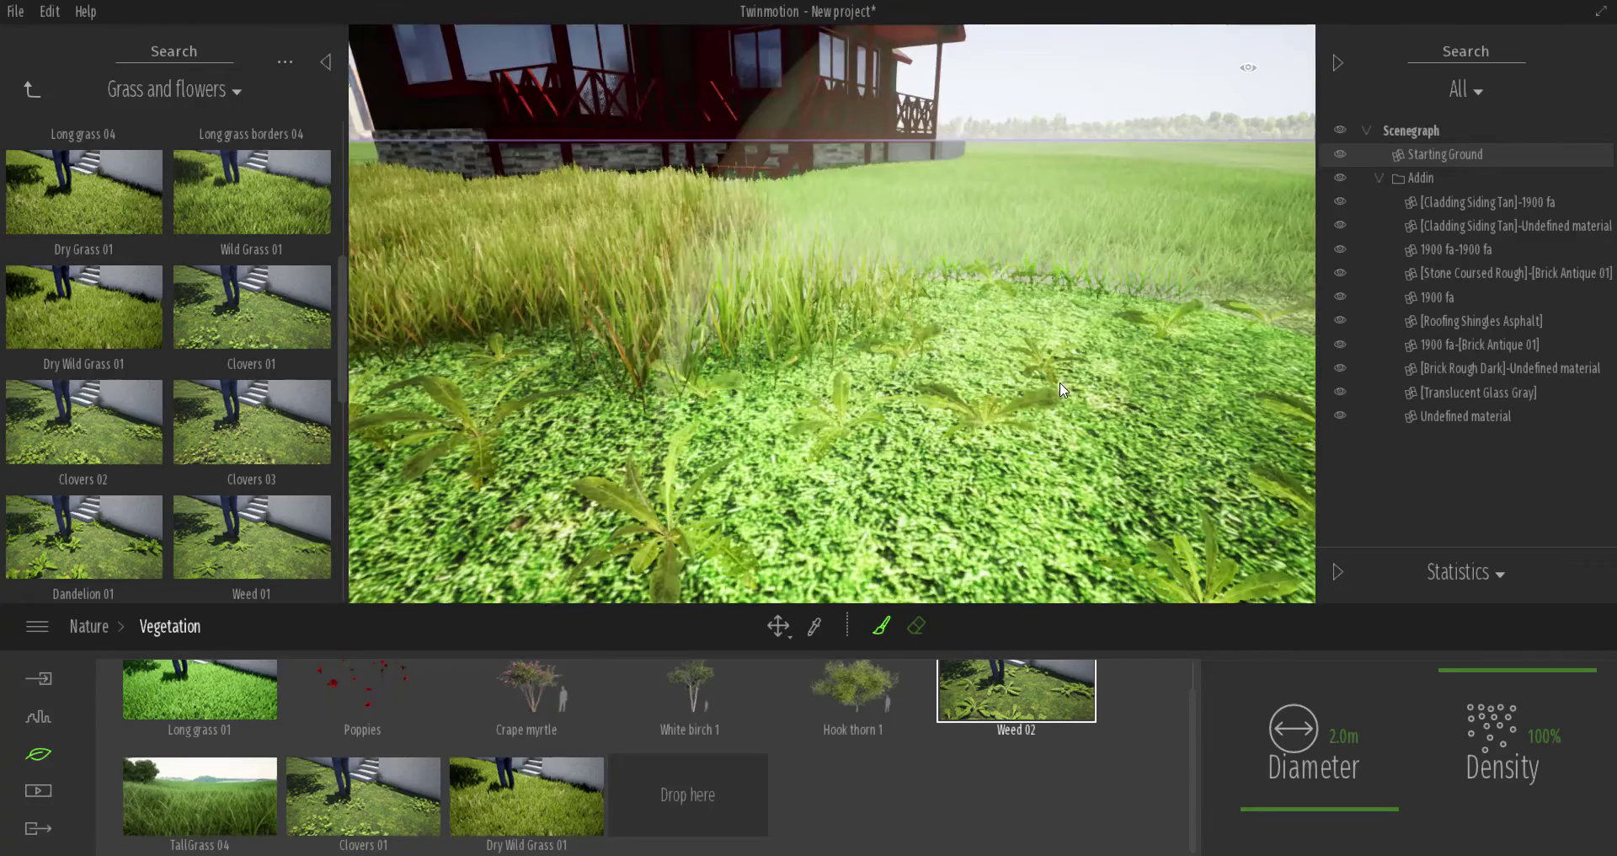
pyautogui.scroll(-6, 996, 353)
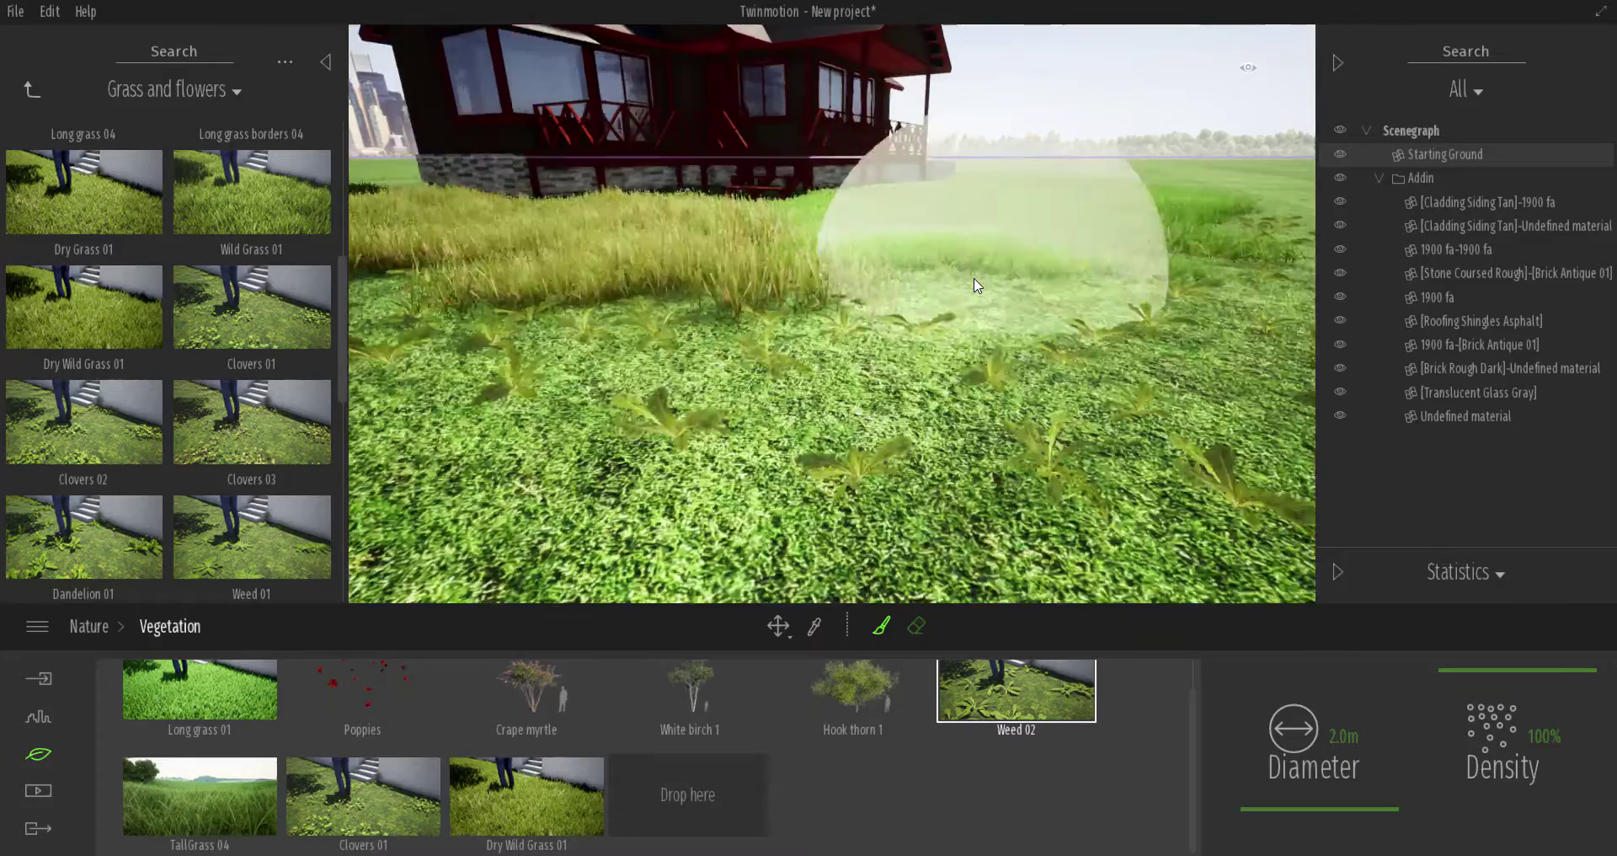
pyautogui.scroll(-5, 973, 302)
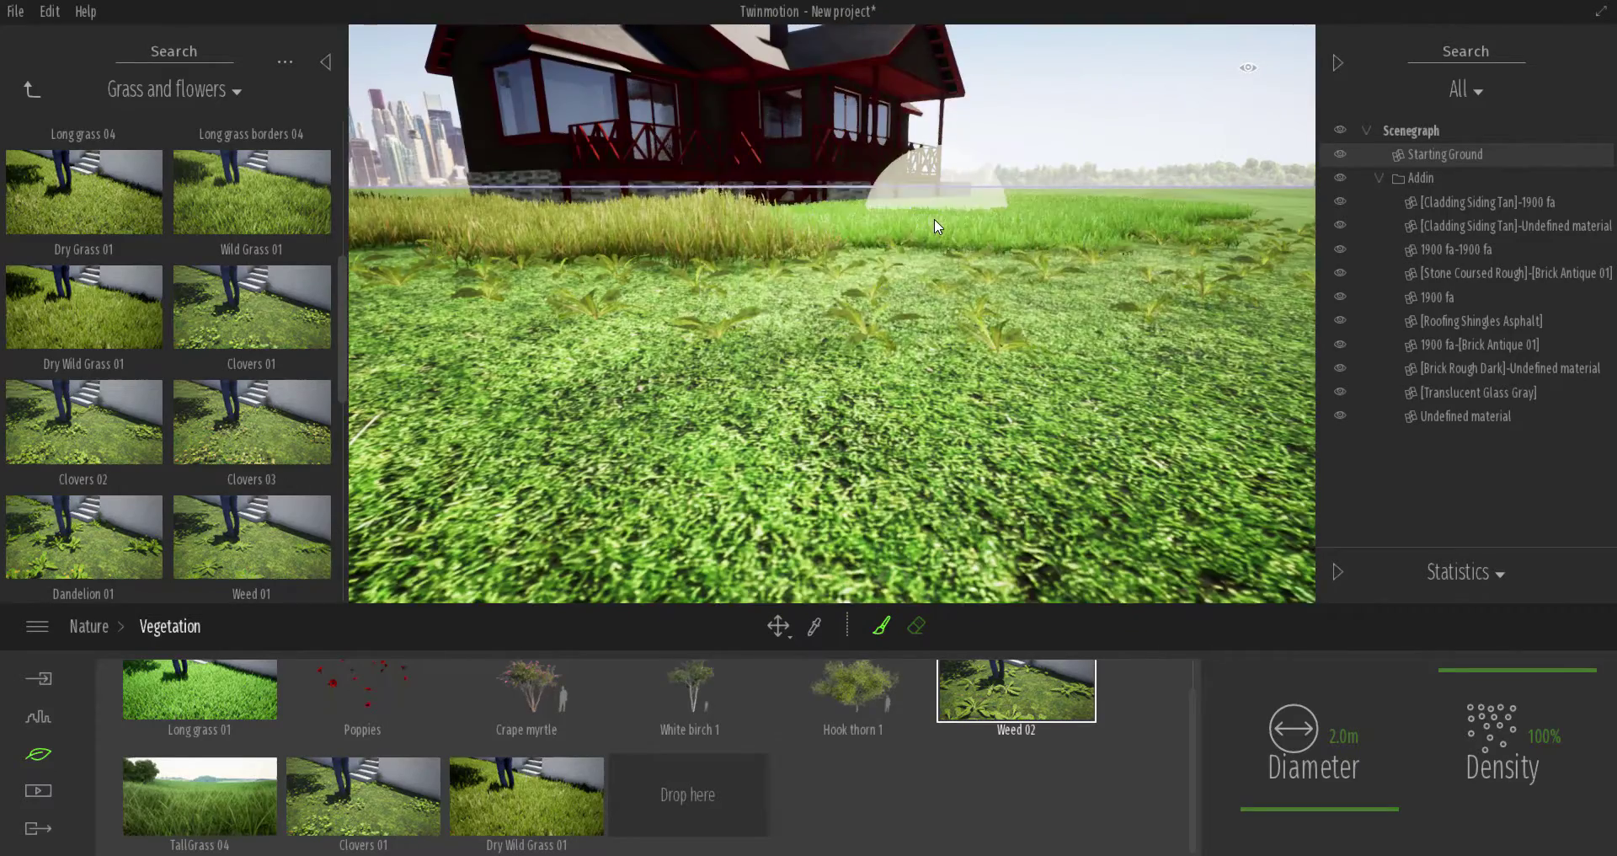
# Paint Clovers 01 across the lawn in front of the house and inspect them at ground level.
pyautogui.scroll(-3, 938, 225)
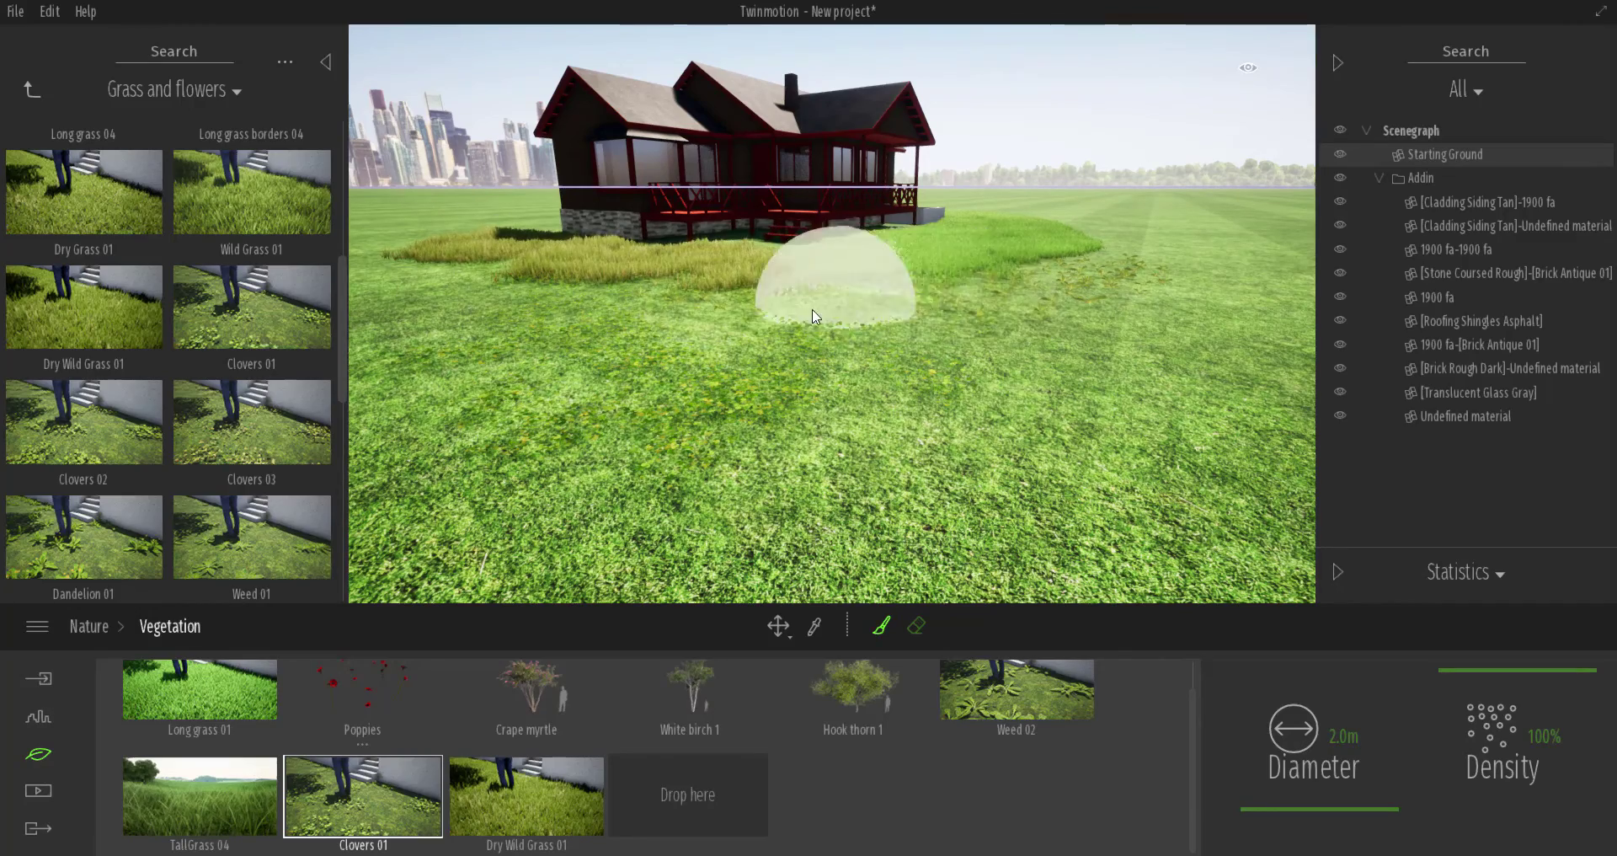
pyautogui.scroll(3, 982, 332)
pyautogui.moveTo(982, 344)
pyautogui.mouseDown(button='middle')
pyautogui.moveTo(982, 219)
pyautogui.moveTo(982, 337)
pyautogui.moveTo(982, 278)
pyautogui.mouseUp(button='middle')
pyautogui.scroll(-3, 832, 313)
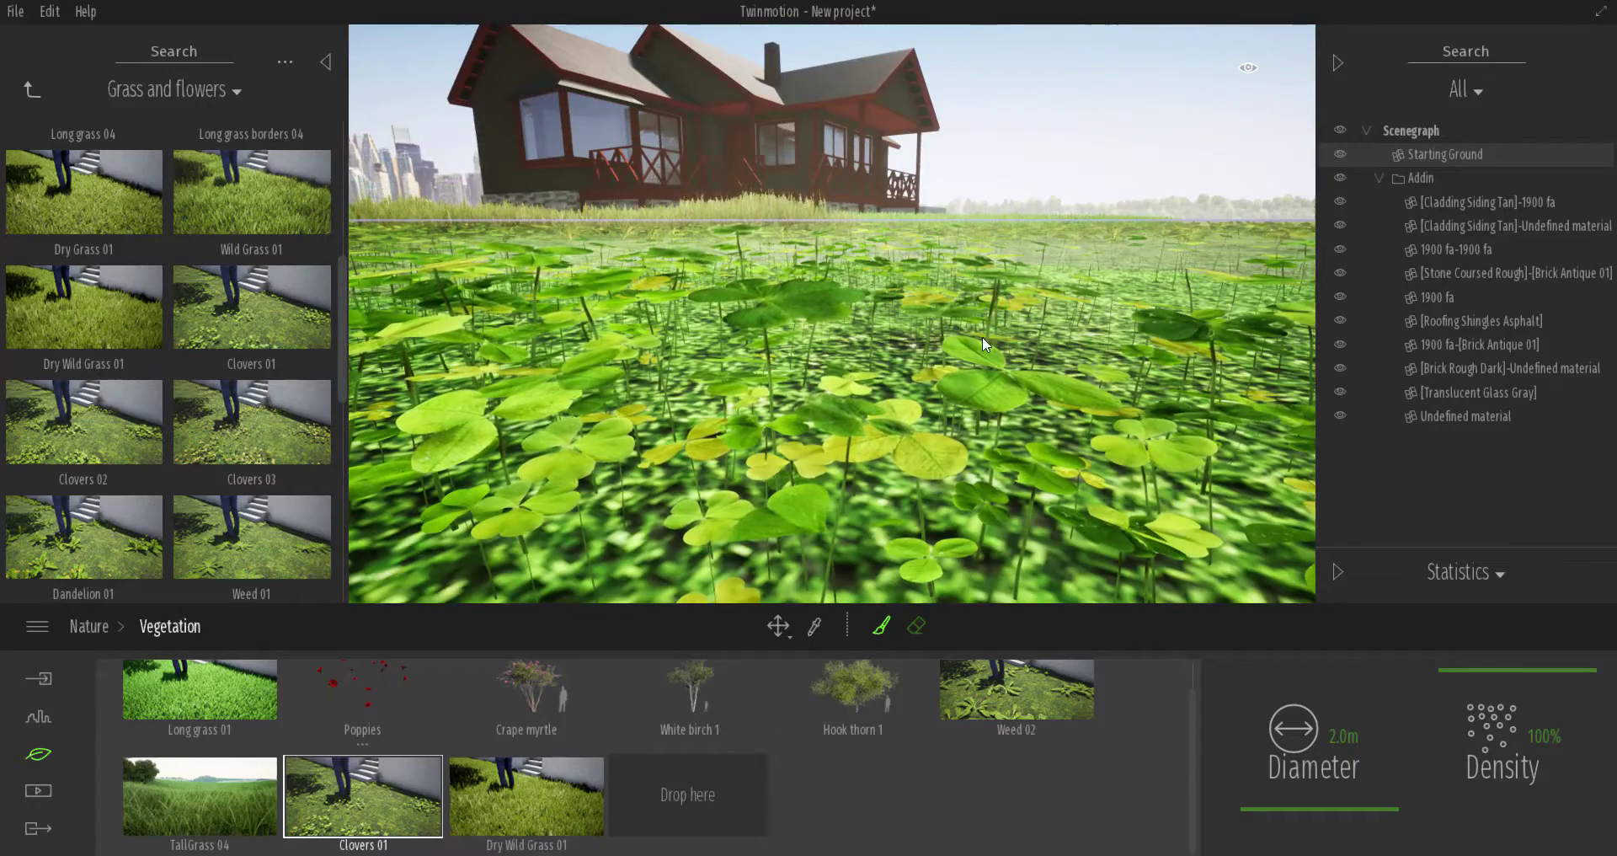
# Paint a broad patch of TallGrass 04 on the lawn in front of the house and inspect it at ground level.
pyautogui.scroll(-6, 982, 341)
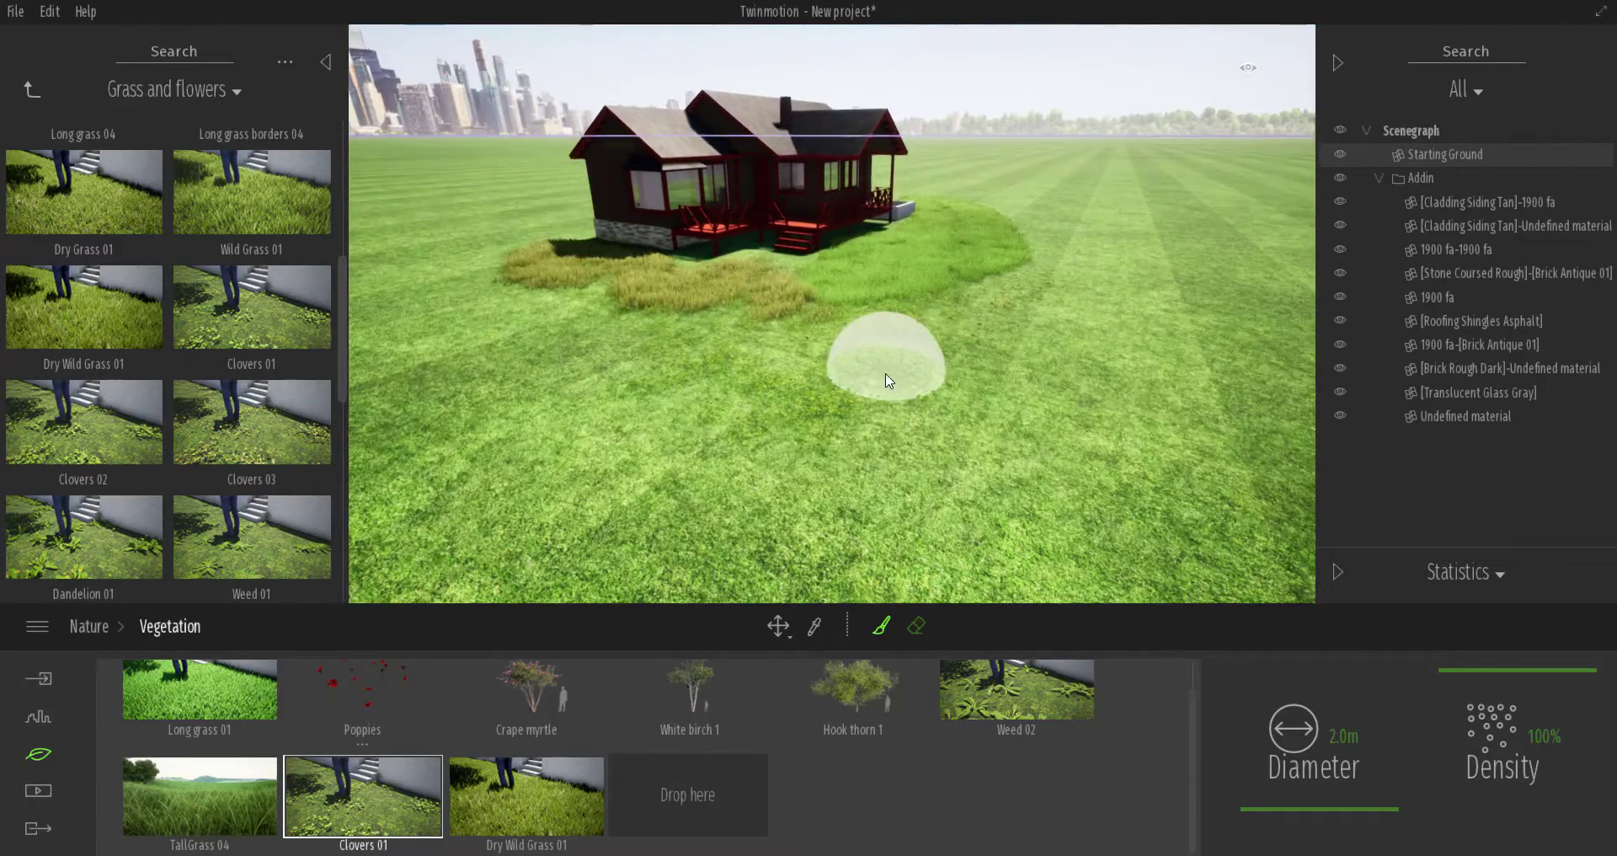
pyautogui.moveTo(886, 381)
pyautogui.keyDown('shift'); pyautogui.mouseDown(button='middle')
pyautogui.moveTo(791, 514)
pyautogui.moveTo(581, 678)
pyautogui.mouseUp(button='middle'); pyautogui.keyUp('shift')
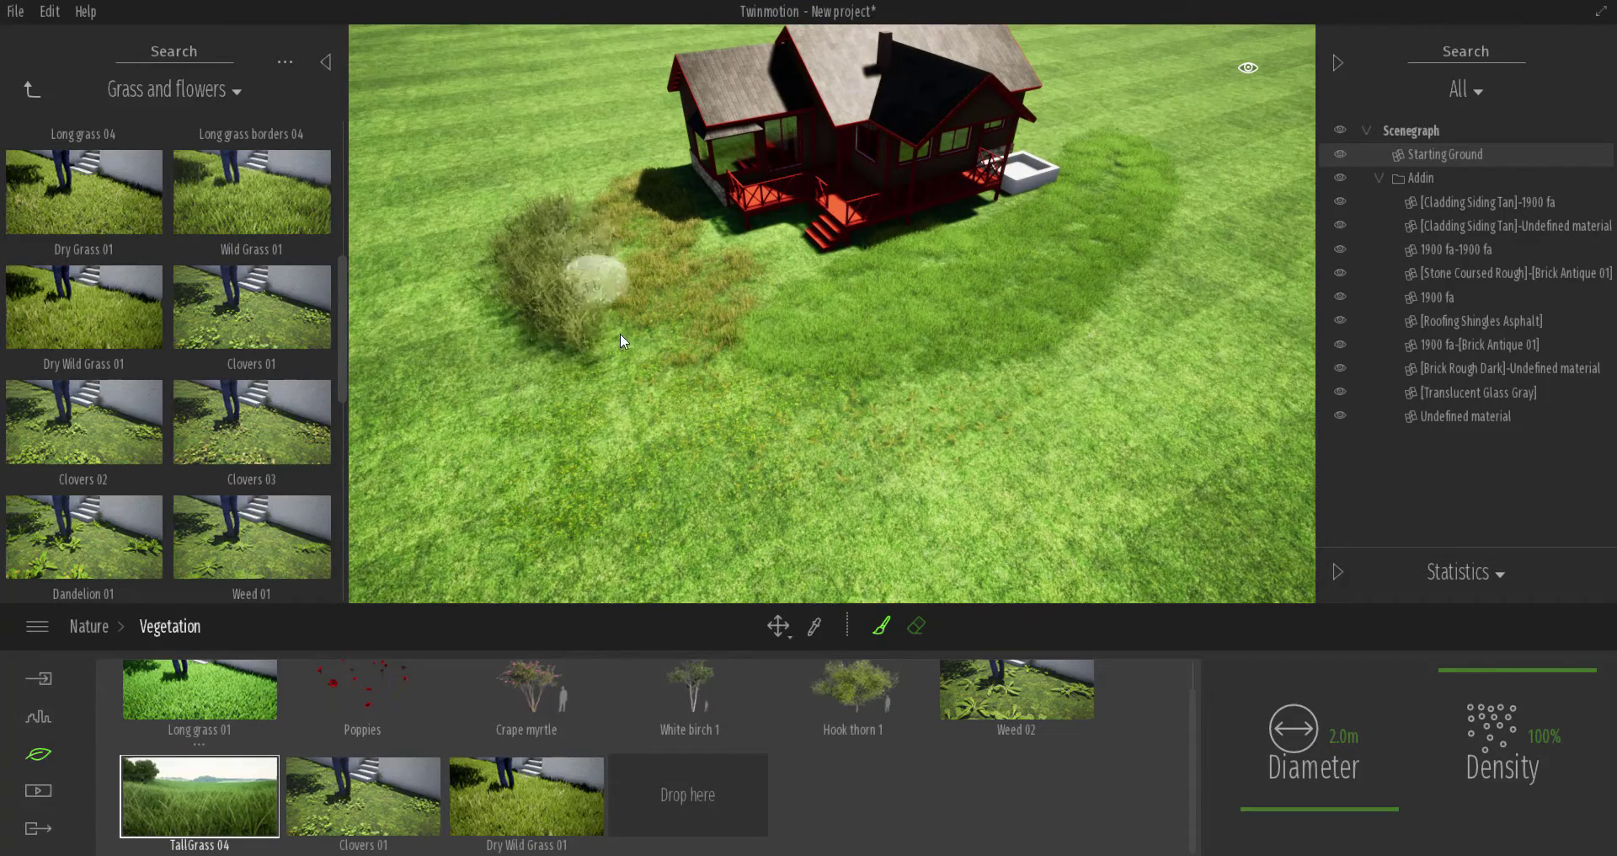
pyautogui.moveTo(487, 368)
pyautogui.mouseDown()
pyautogui.moveTo(455, 562)
pyautogui.moveTo(690, 396)
pyautogui.mouseUp()
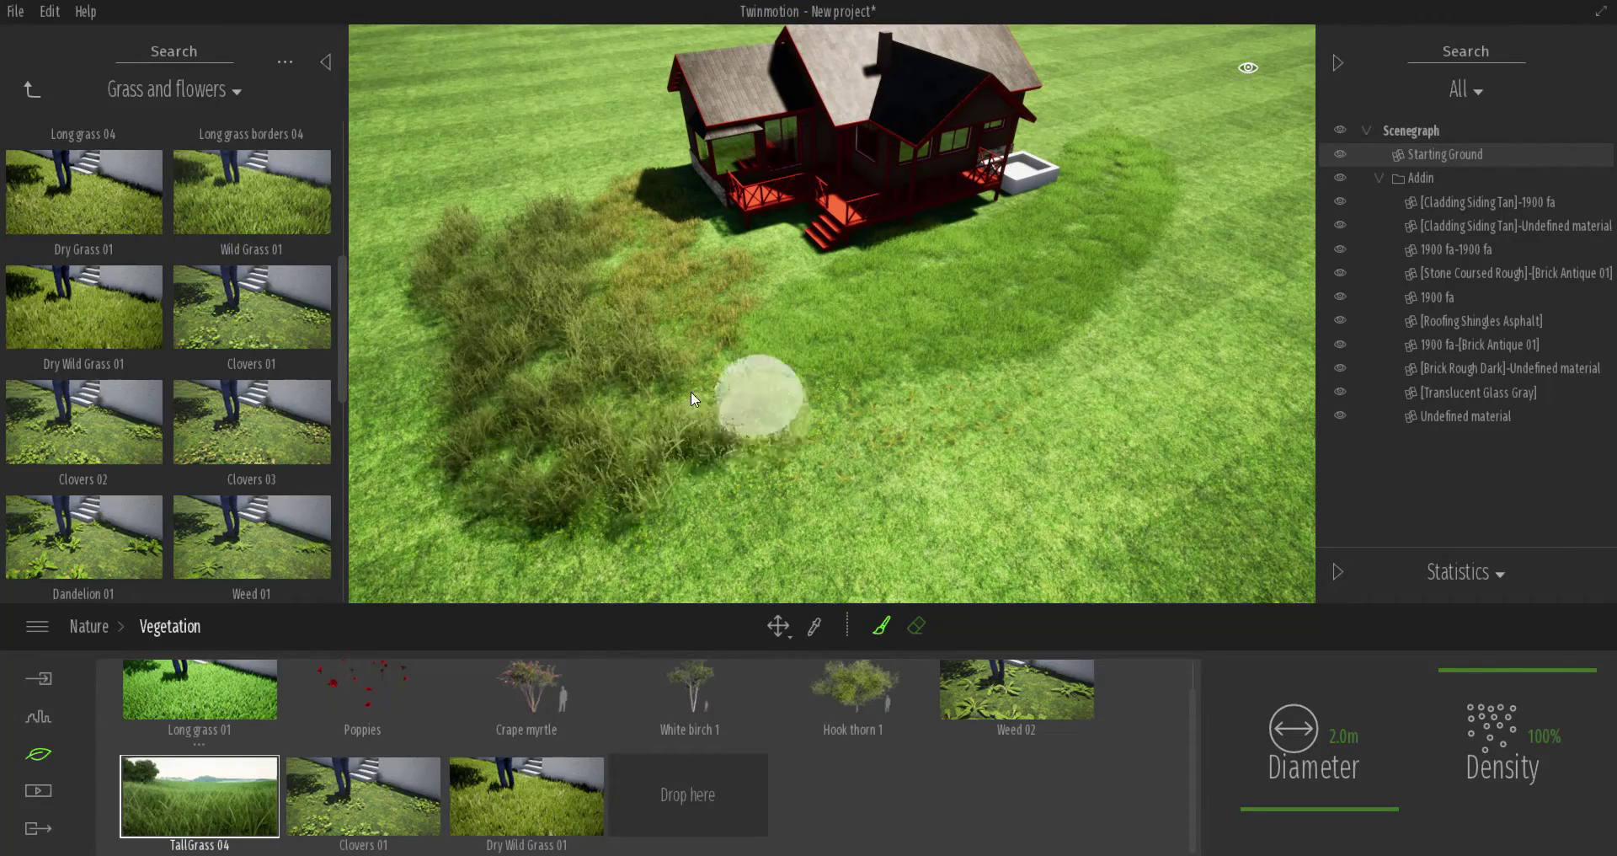
pyautogui.keyDown('shift'); pyautogui.moveTo(634, 433); pyautogui.dragTo(840, 342, button='middle'); pyautogui.keyUp('shift')
pyautogui.scroll(3, 841, 341)
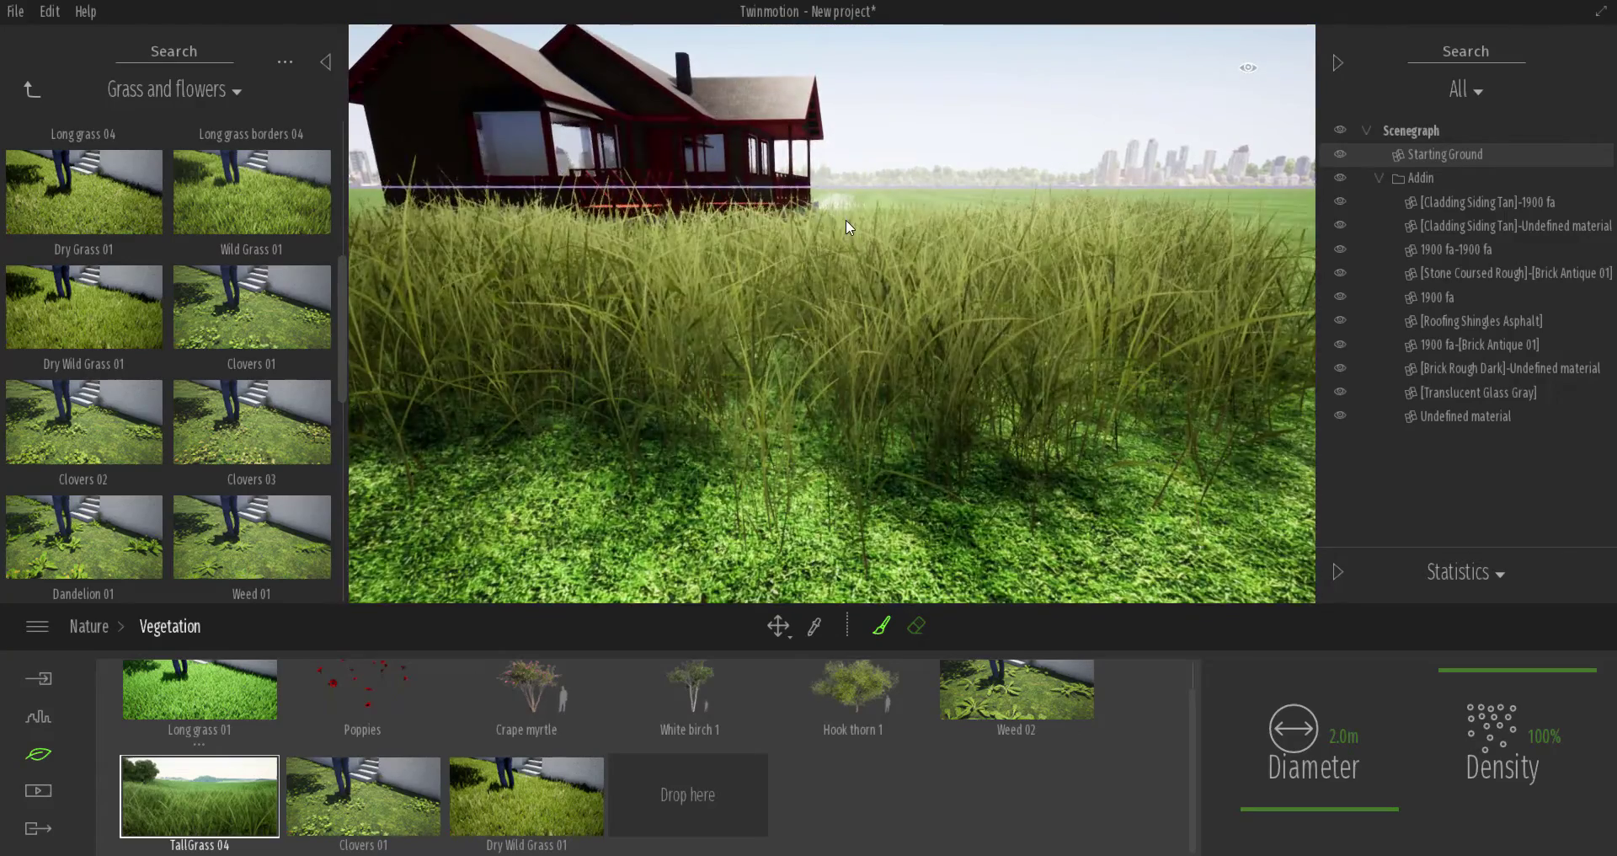
pyautogui.scroll(-3, 846, 219)
pyautogui.scroll(2, 845, 219)
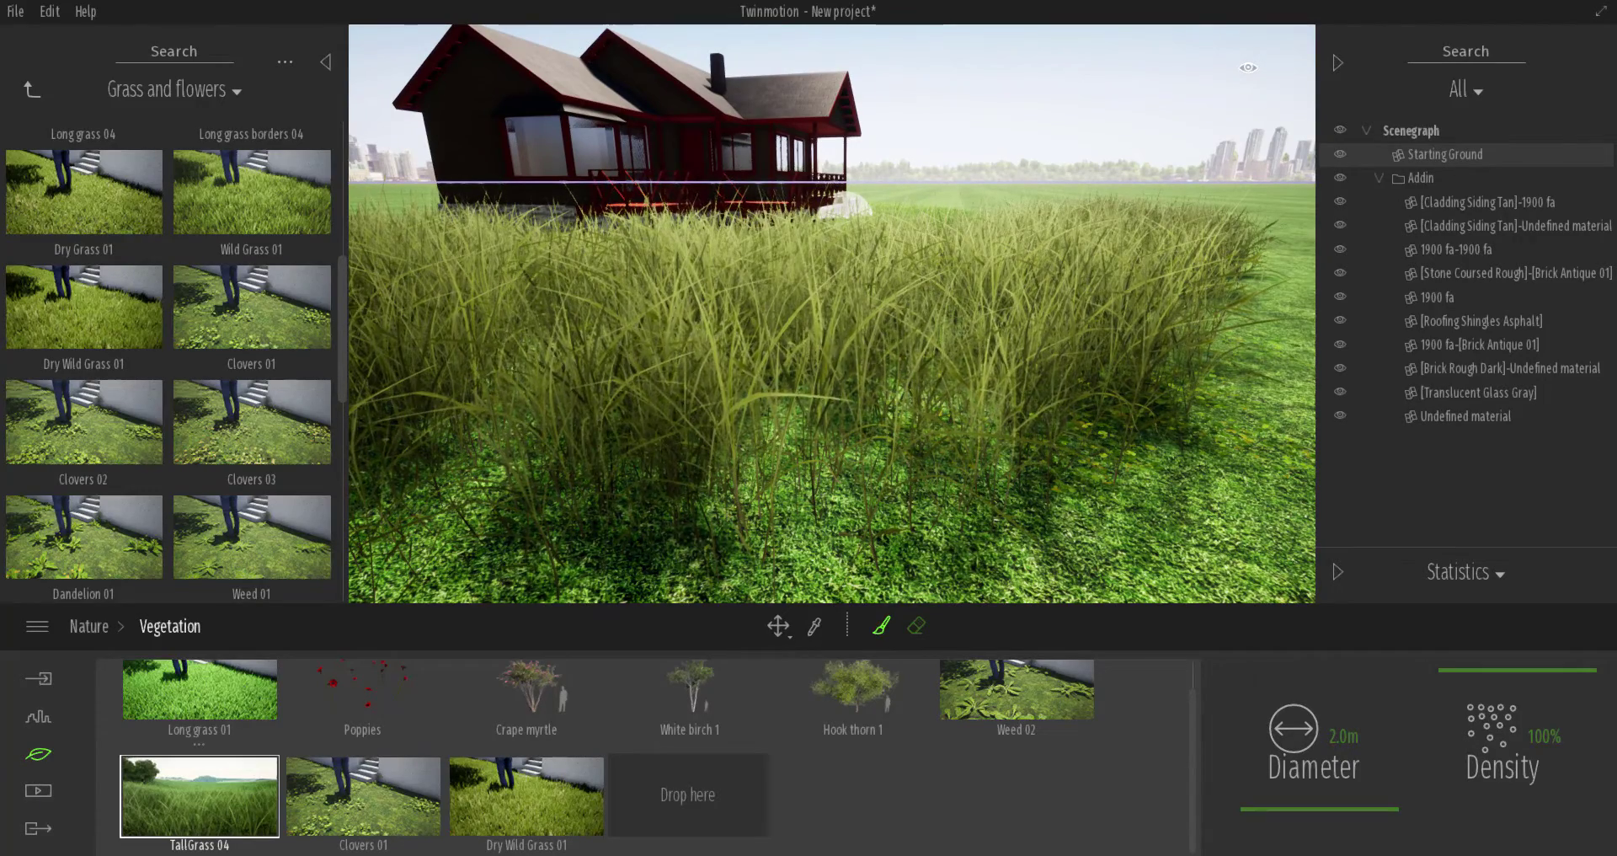
pyautogui.moveTo(845, 207)
pyautogui.keyDown('shift'); pyautogui.mouseDown(button='middle')
pyautogui.moveTo(834, 216)
pyautogui.moveTo(853, 224)
pyautogui.moveTo(834, 220)
pyautogui.moveTo(863, 212)
pyautogui.moveTo(993, 252)
pyautogui.moveTo(955, 253)
pyautogui.mouseUp(button='middle'); pyautogui.keyUp('shift')
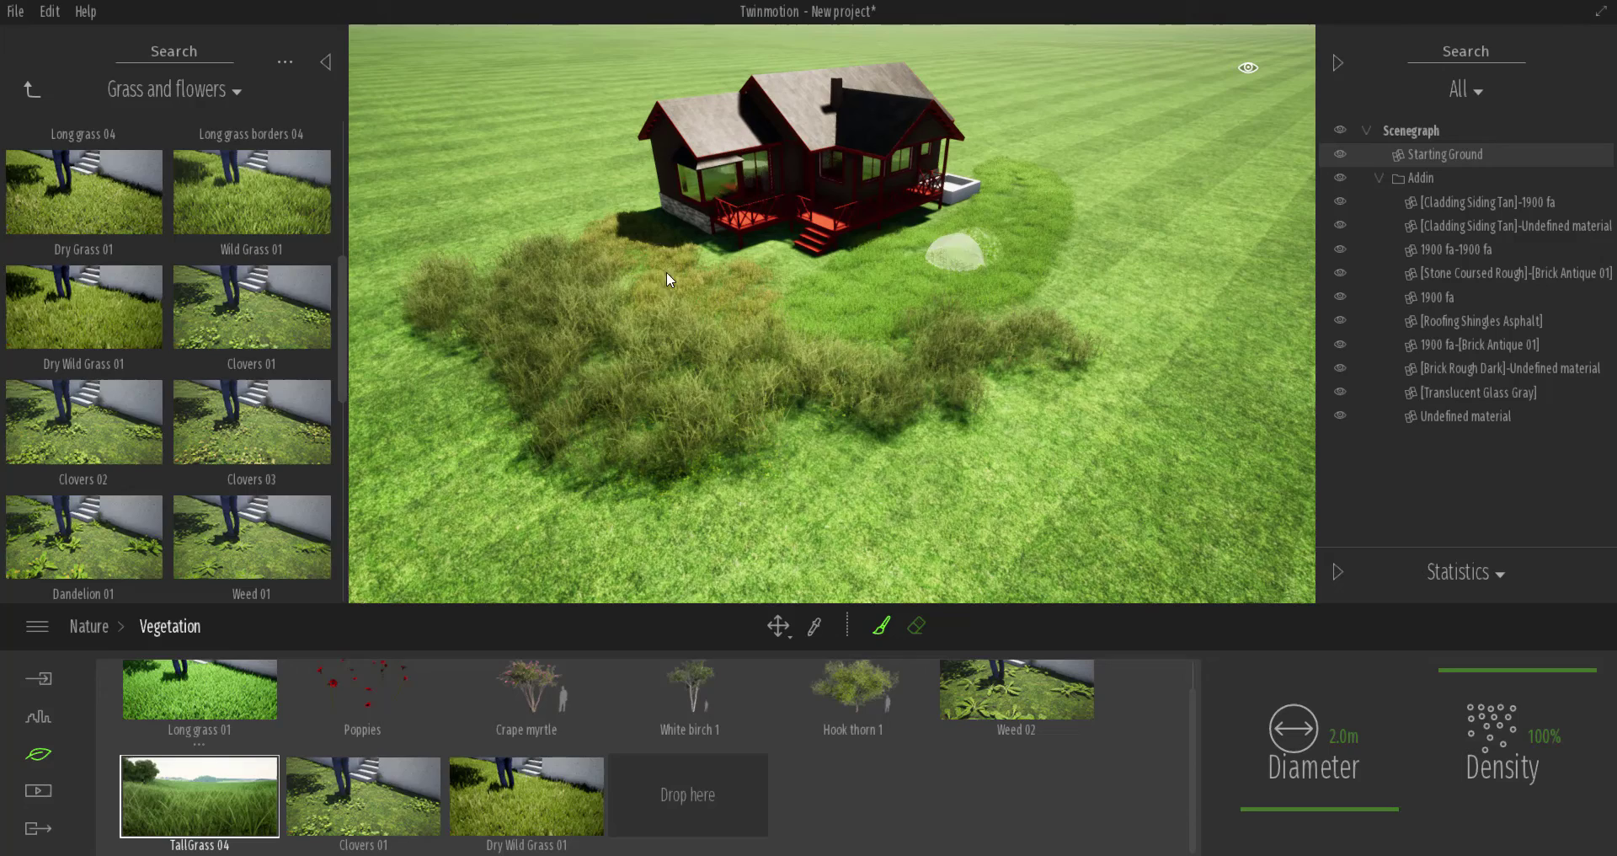
# Select TallGrass 04, Clovers 01 and Dry Wild Grass 01 together and paint the mix on the lawn in front of the house.
pyautogui.click(32, 88)
pyautogui.click(382, 792)
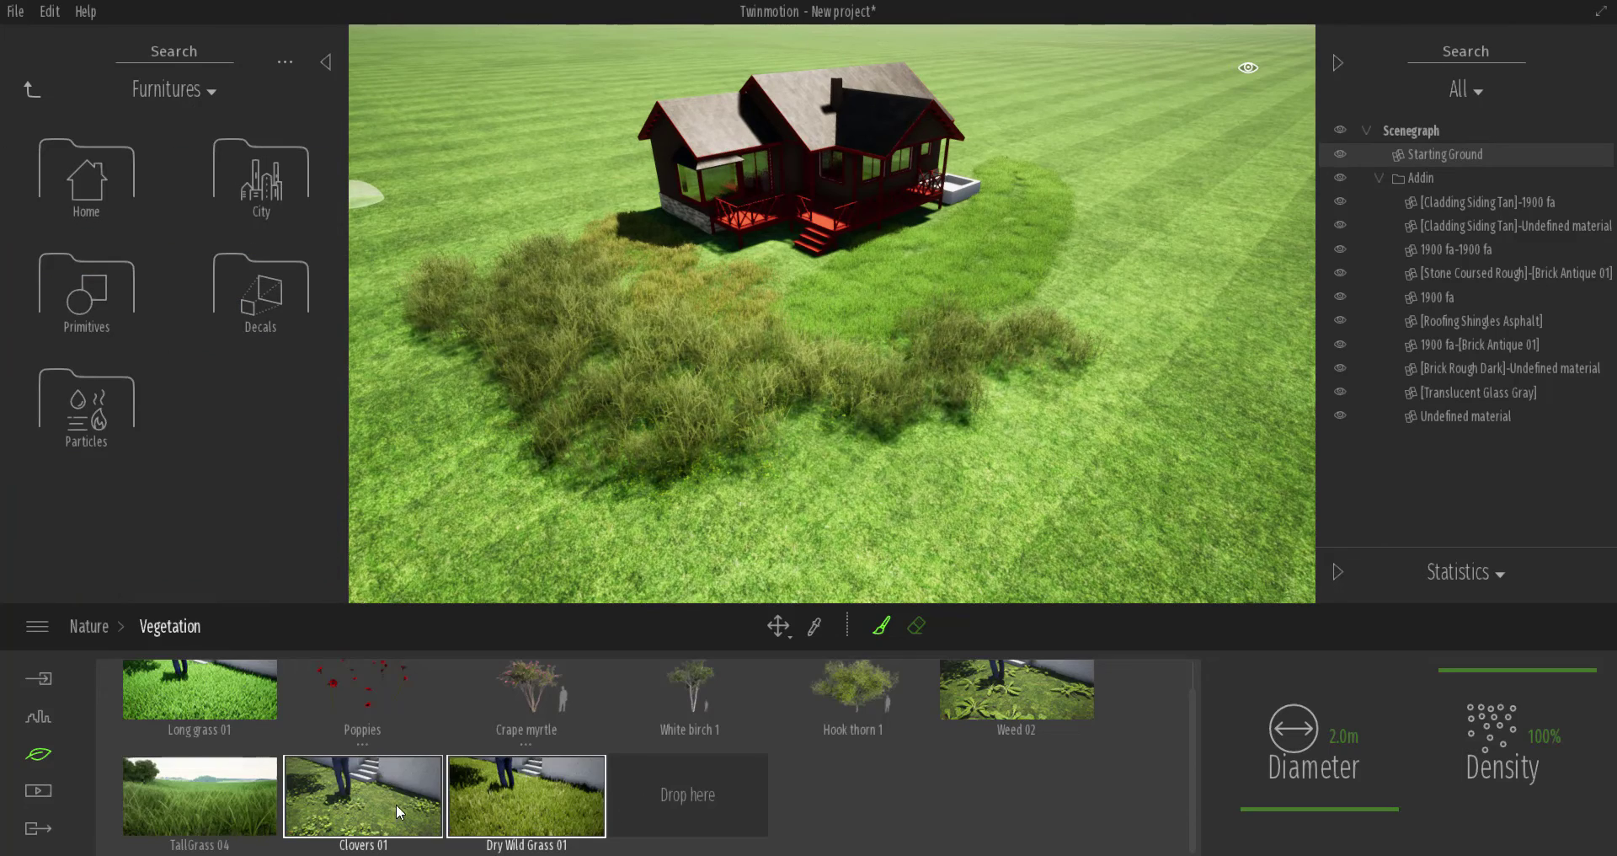
pyautogui.click(888, 628)
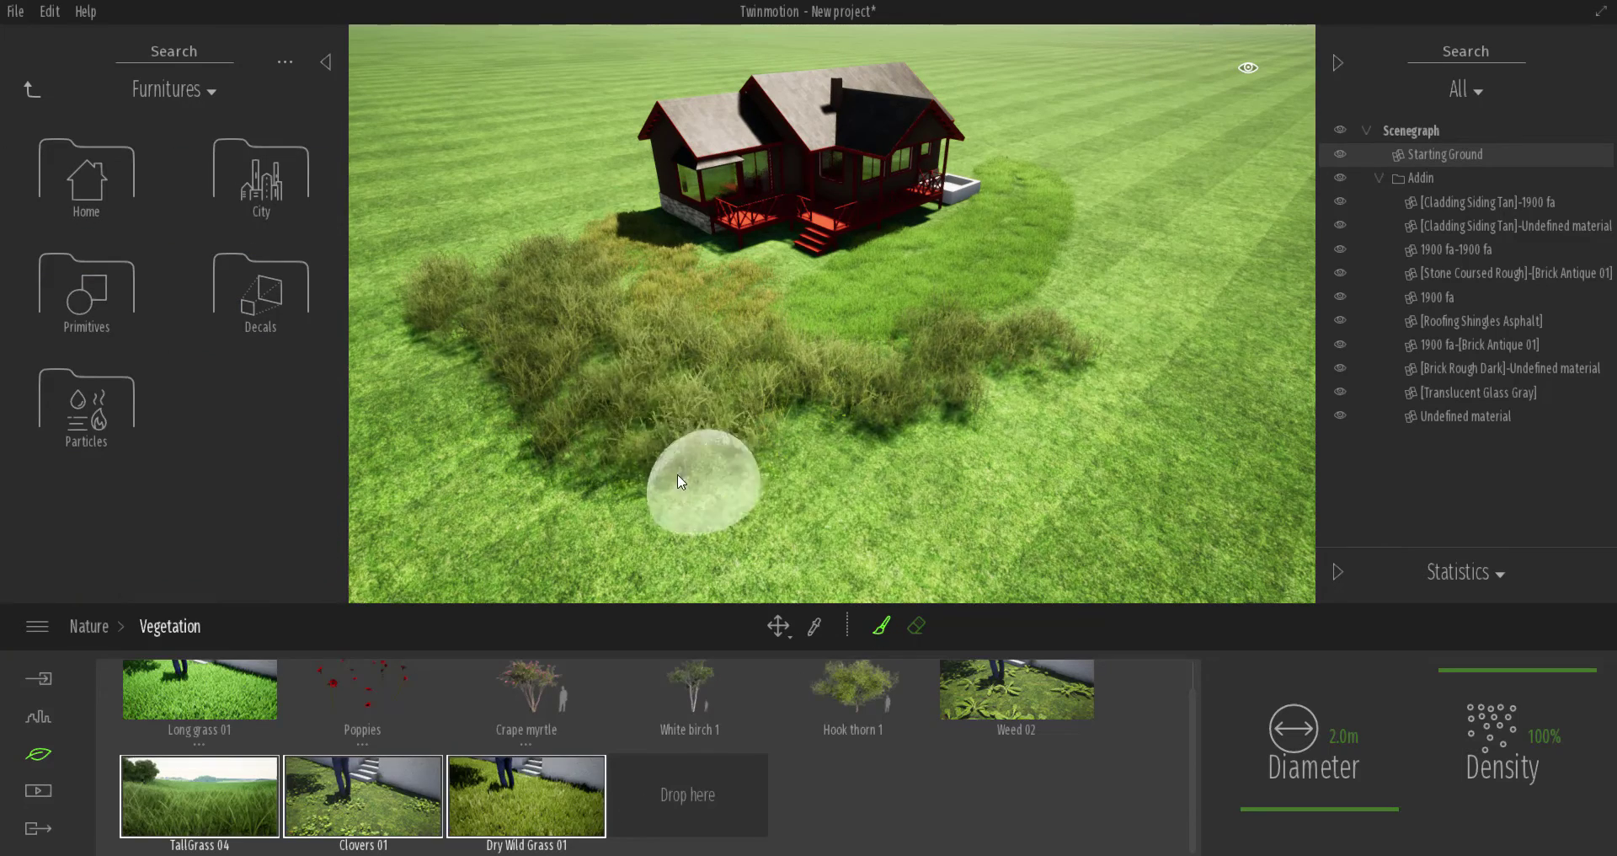
pyautogui.moveTo(918, 539)
pyautogui.mouseDown()
pyautogui.moveTo(1027, 398)
pyautogui.moveTo(846, 441)
pyautogui.moveTo(1198, 459)
pyautogui.moveTo(1084, 317)
pyautogui.mouseUp()
pyautogui.moveTo(1108, 447)
pyautogui.keyDown('shift'); pyautogui.mouseDown(button='middle')
pyautogui.moveTo(1119, 470)
pyautogui.moveTo(1137, 462)
pyautogui.mouseUp(button='middle'); pyautogui.keyUp('shift')
# Set the brush diameter to 7.5 m and include Weed 02, Long grass 01, Poppies and White birch 1 in the painted mix.
pyautogui.moveTo(1302, 808)
pyautogui.mouseDown()
pyautogui.moveTo(1302, 792)
pyautogui.moveTo(1299, 810)
pyautogui.mouseUp()
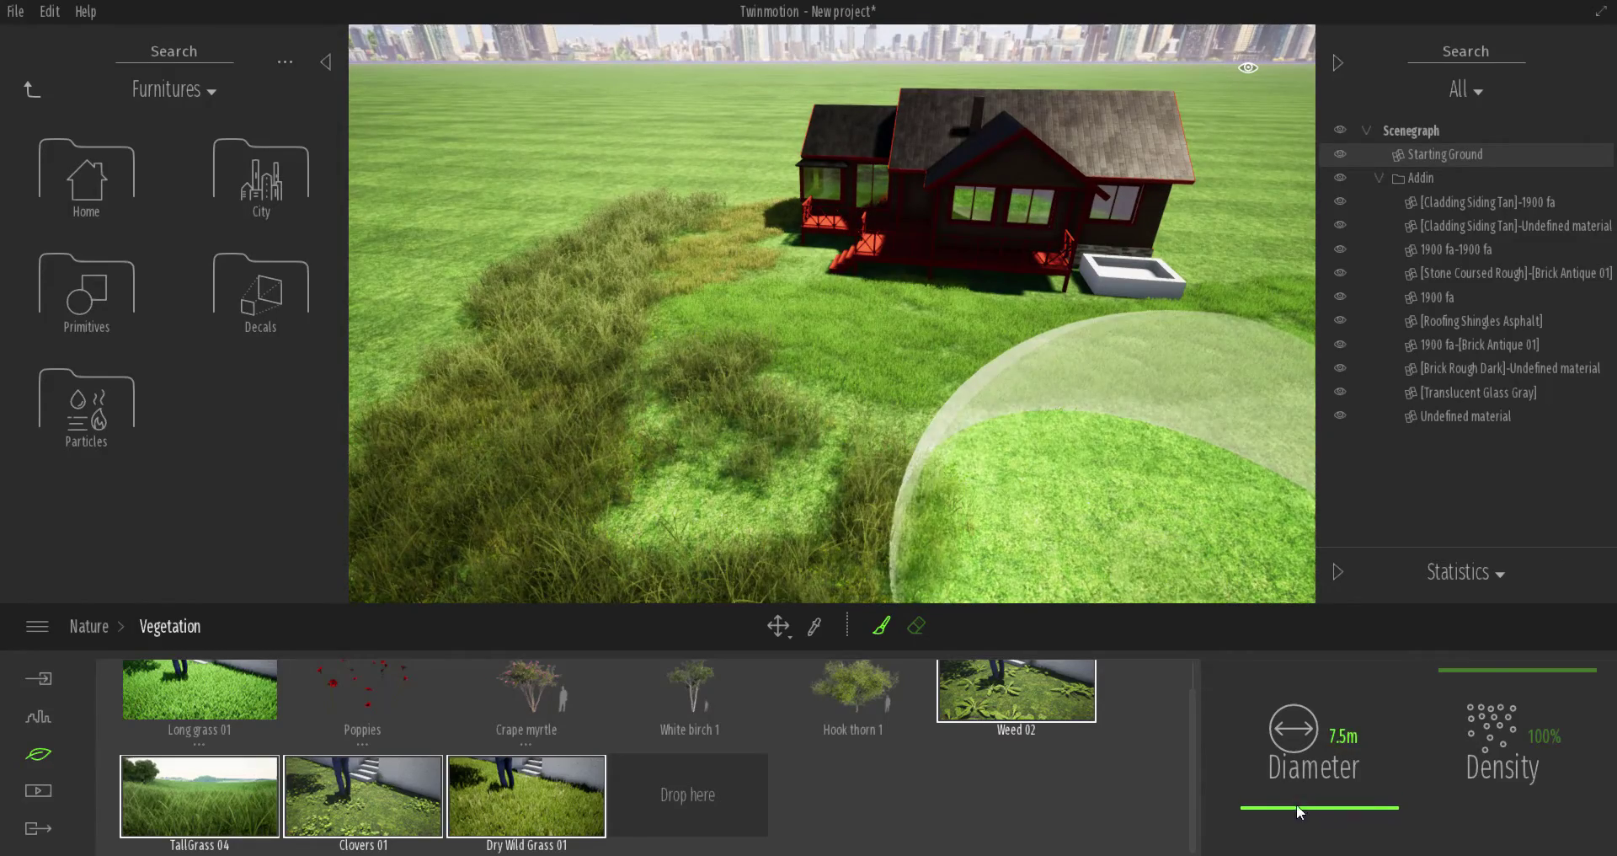
pyautogui.click(553, 697)
pyautogui.click(689, 699)
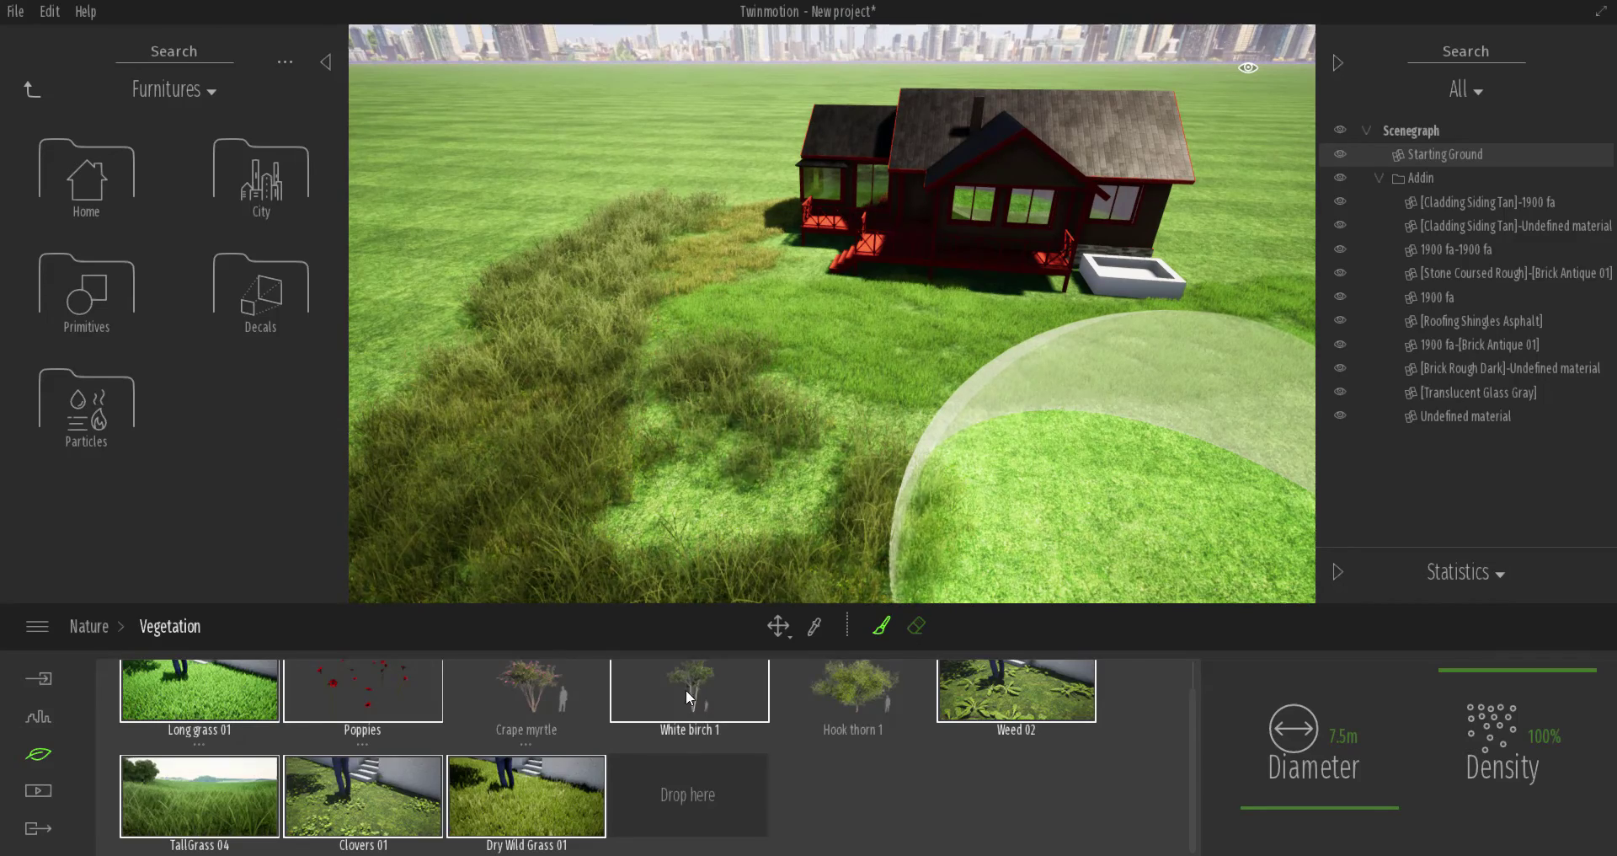
# Paint the mix of birches, poppies and grasses along the pool side of the house and around behind it.
pyautogui.moveTo(931, 316); pyautogui.dragTo(930, 303, button='middle')
pyautogui.moveTo(1100, 270)
pyautogui.mouseDown()
pyautogui.moveTo(1161, 413)
pyautogui.moveTo(749, 480)
pyautogui.mouseUp()
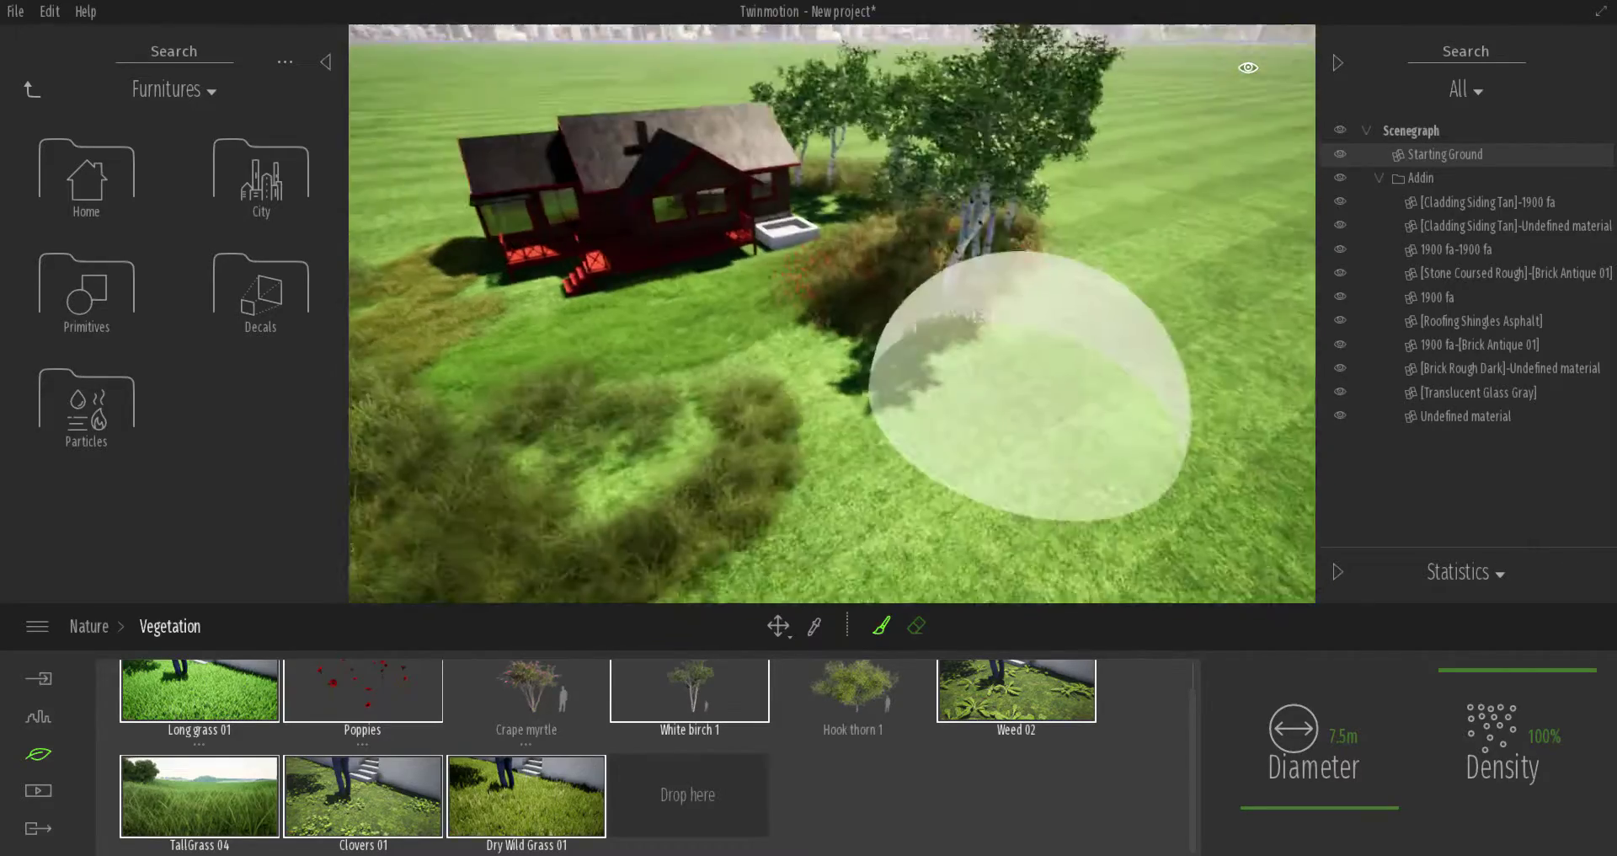
pyautogui.moveTo(1029, 385)
pyautogui.mouseDown()
pyautogui.moveTo(957, 350)
pyautogui.moveTo(770, 341)
pyautogui.moveTo(1046, 404)
pyautogui.moveTo(1082, 164)
pyautogui.mouseUp()
pyautogui.scroll(-3, 1174, 297)
pyautogui.moveTo(1173, 296)
pyautogui.keyDown('shift'); pyautogui.mouseDown(button='middle')
pyautogui.moveTo(1128, 221)
pyautogui.moveTo(1115, 276)
pyautogui.moveTo(1183, 305)
pyautogui.moveTo(1029, 215)
pyautogui.mouseUp(button='middle'); pyautogui.keyUp('shift')
pyautogui.scroll(-1, 1115, 276)
pyautogui.moveTo(1063, 232)
pyautogui.mouseDown()
pyautogui.moveTo(786, 360)
pyautogui.moveTo(891, 202)
pyautogui.moveTo(745, 106)
pyautogui.mouseUp()
pyautogui.moveTo(797, 263)
pyautogui.mouseDown()
pyautogui.moveTo(1015, 306)
pyautogui.moveTo(989, 163)
pyautogui.moveTo(839, 84)
pyautogui.mouseUp()
# Continue painting the birch, poppy and grass mix around the side of the house opposite the pool.
pyautogui.moveTo(704, 225); pyautogui.dragTo(796, 311, button='right')
pyautogui.moveTo(826, 394); pyautogui.dragTo(834, 343, button='middle')
pyautogui.moveTo(776, 318)
pyautogui.mouseDown()
pyautogui.moveTo(867, 387)
pyautogui.moveTo(750, 501)
pyautogui.moveTo(781, 516)
pyautogui.moveTo(778, 401)
pyautogui.mouseUp()
pyautogui.moveTo(779, 401)
pyautogui.keyDown('shift'); pyautogui.mouseDown(button='middle')
pyautogui.moveTo(765, 362)
pyautogui.moveTo(776, 392)
pyautogui.mouseUp(button='middle'); pyautogui.keyUp('shift')
pyautogui.moveTo(938, 392)
pyautogui.mouseDown()
pyautogui.moveTo(872, 461)
pyautogui.moveTo(876, 499)
pyautogui.moveTo(772, 366)
pyautogui.mouseUp()
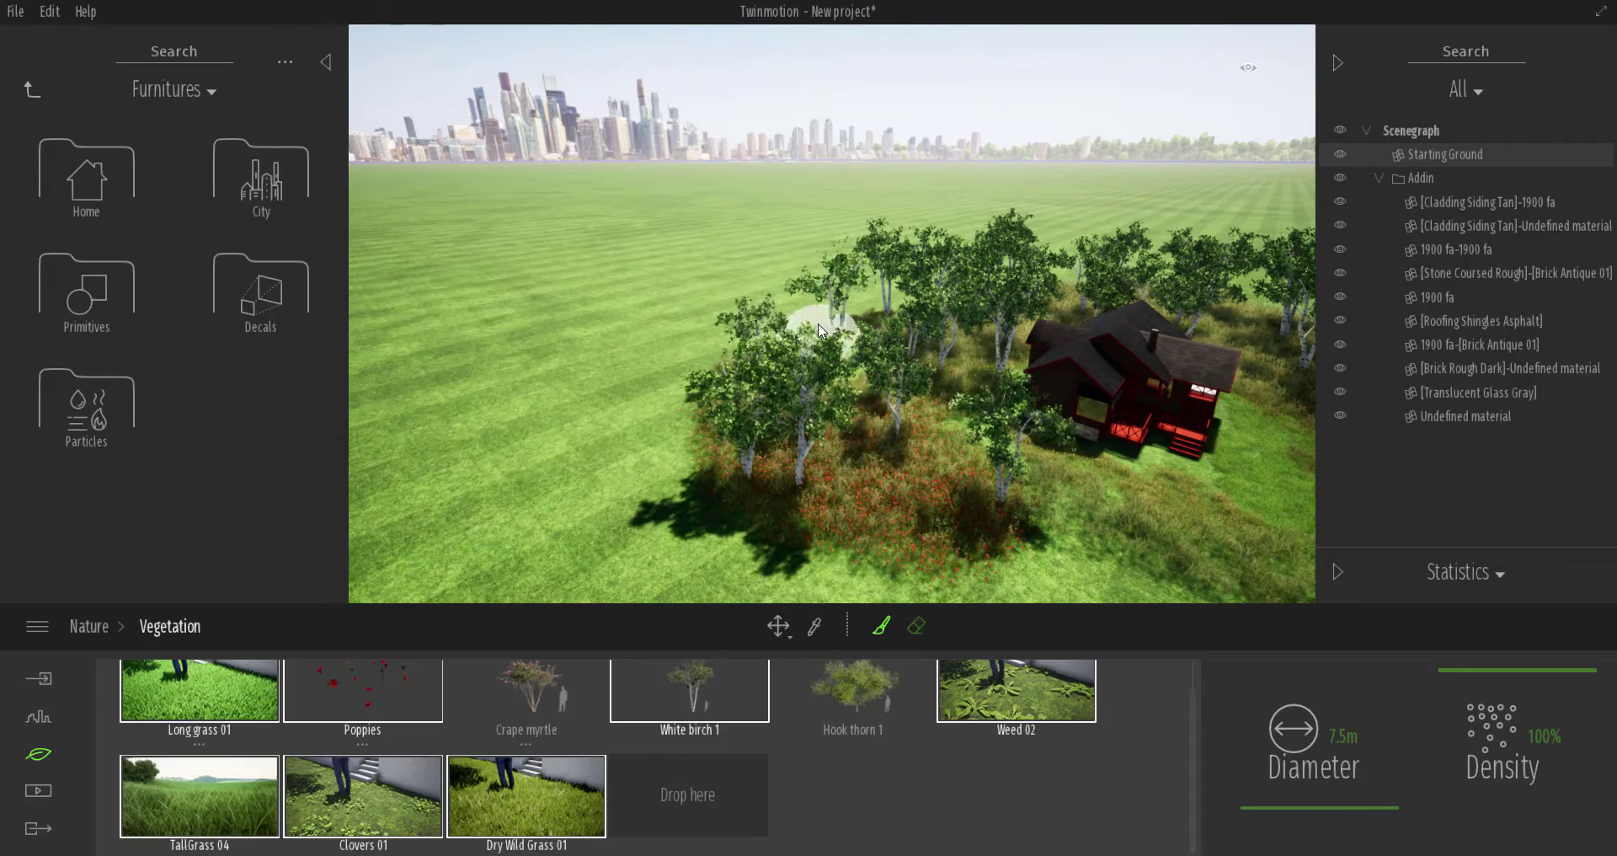
pyautogui.moveTo(1028, 396); pyautogui.dragTo(950, 357, button='middle')
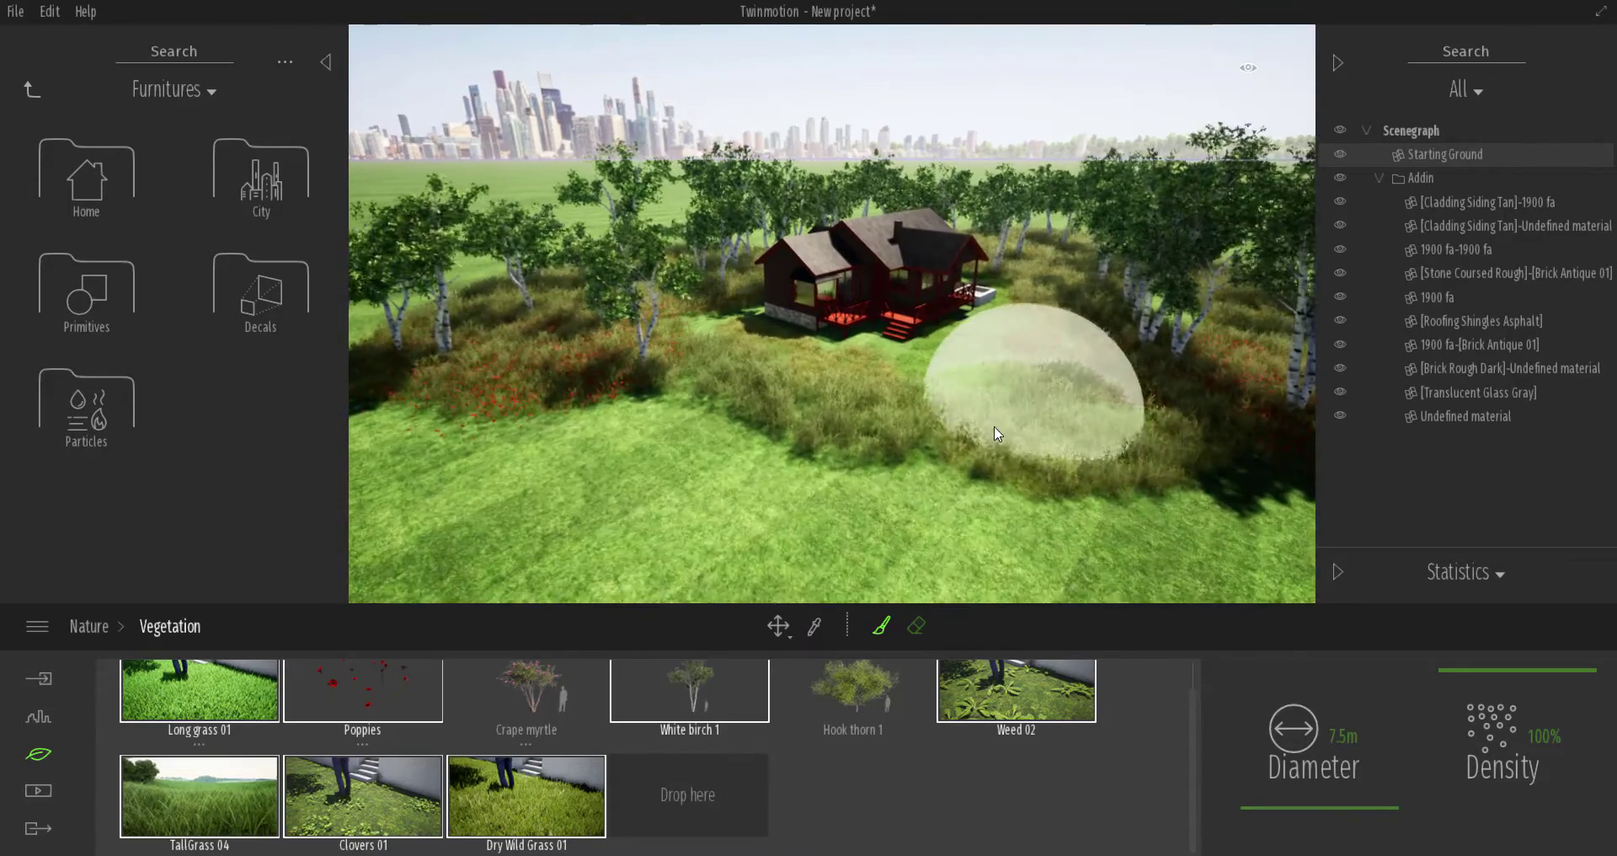
# Paint more of the birch, poppy and grass mix in the foreground meadow and frame the house among the trees.
pyautogui.scroll(3, 994, 427)
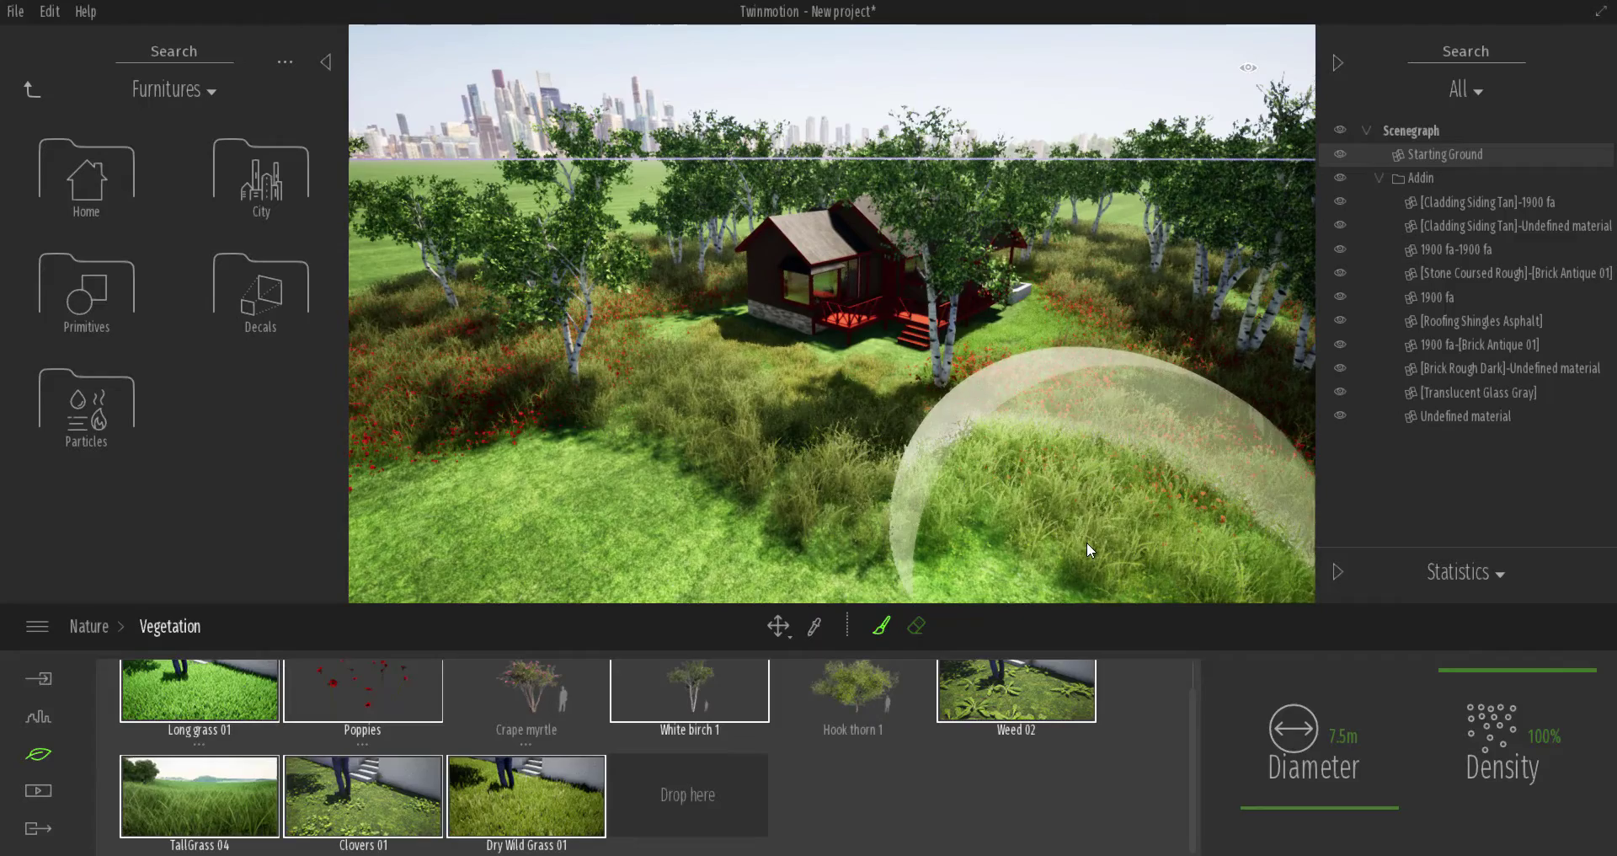
pyautogui.keyDown('shift'); pyautogui.moveTo(785, 475); pyautogui.dragTo(810, 446, button='middle'); pyautogui.keyUp('shift')
pyautogui.scroll(-2, 826, 442)
pyautogui.moveTo(686, 451)
pyautogui.mouseDown()
pyautogui.moveTo(1063, 470)
pyautogui.moveTo(1137, 451)
pyautogui.moveTo(1136, 480)
pyautogui.mouseUp()
pyautogui.moveTo(1094, 467)
pyautogui.keyDown('shift'); pyautogui.mouseDown(button='middle')
pyautogui.moveTo(1150, 468)
pyautogui.moveTo(1124, 455)
pyautogui.moveTo(1132, 497)
pyautogui.mouseUp(button='middle'); pyautogui.keyUp('shift')
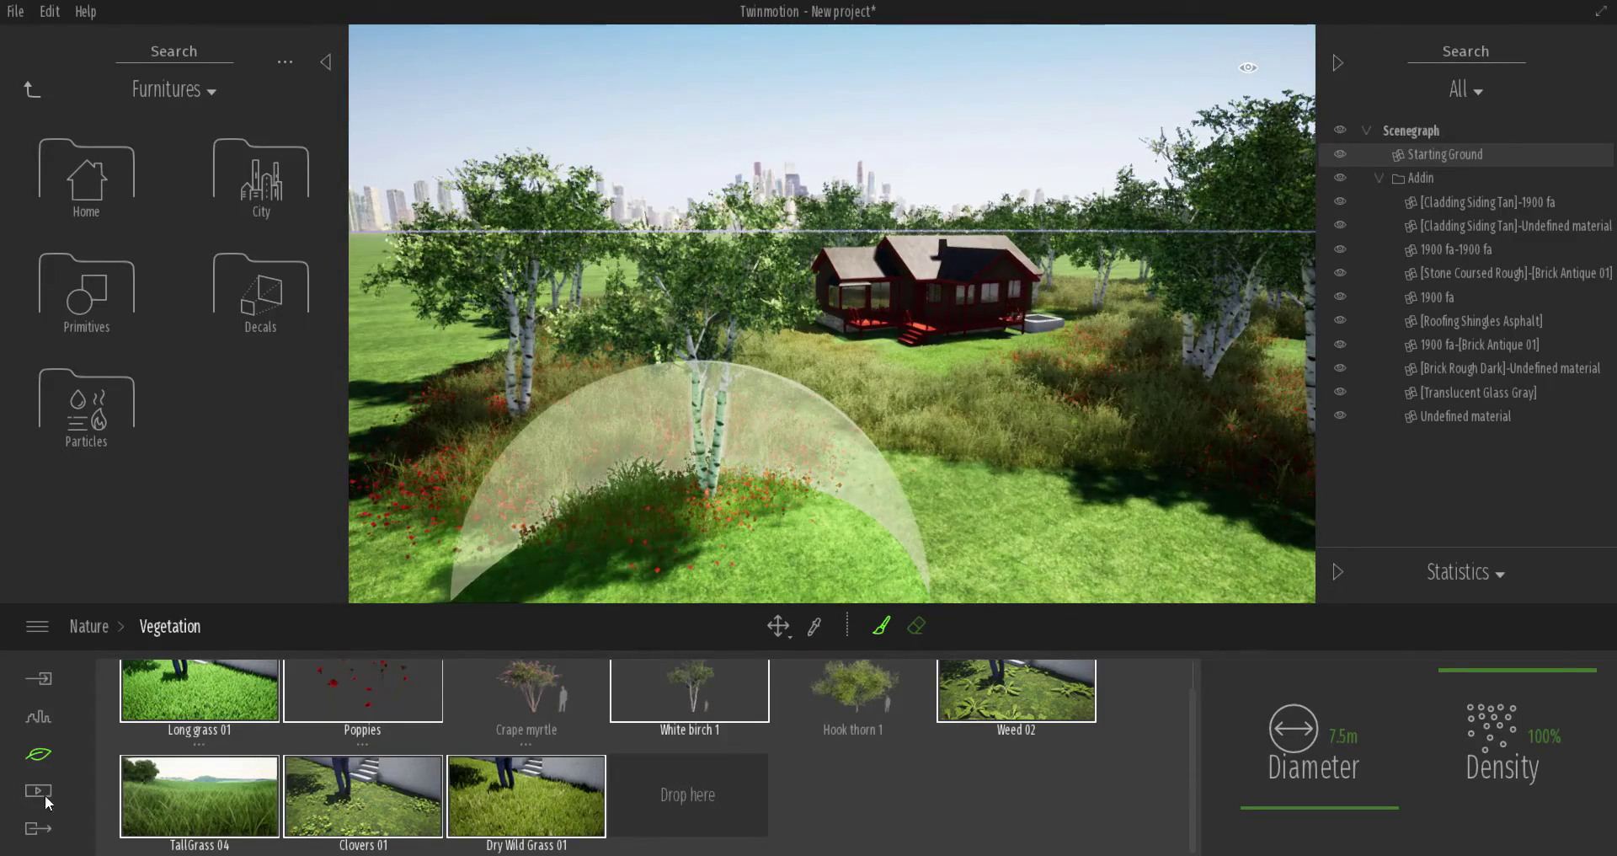